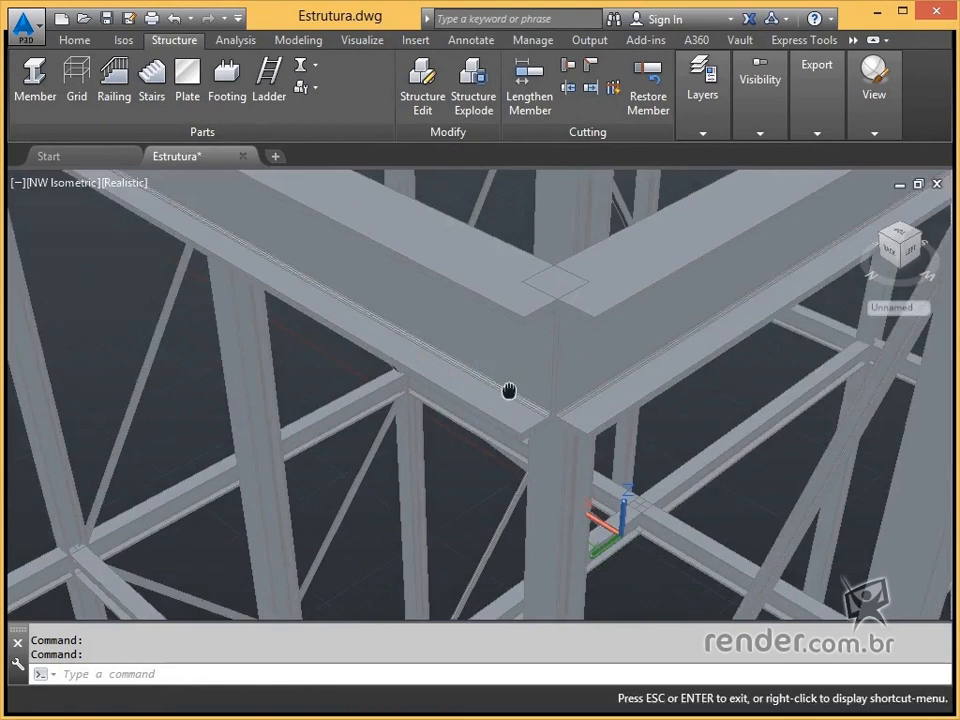
Step: Select a diagonal brace and examine how the braces meet the columns and beams at the intermediate level
left_click(450, 437)
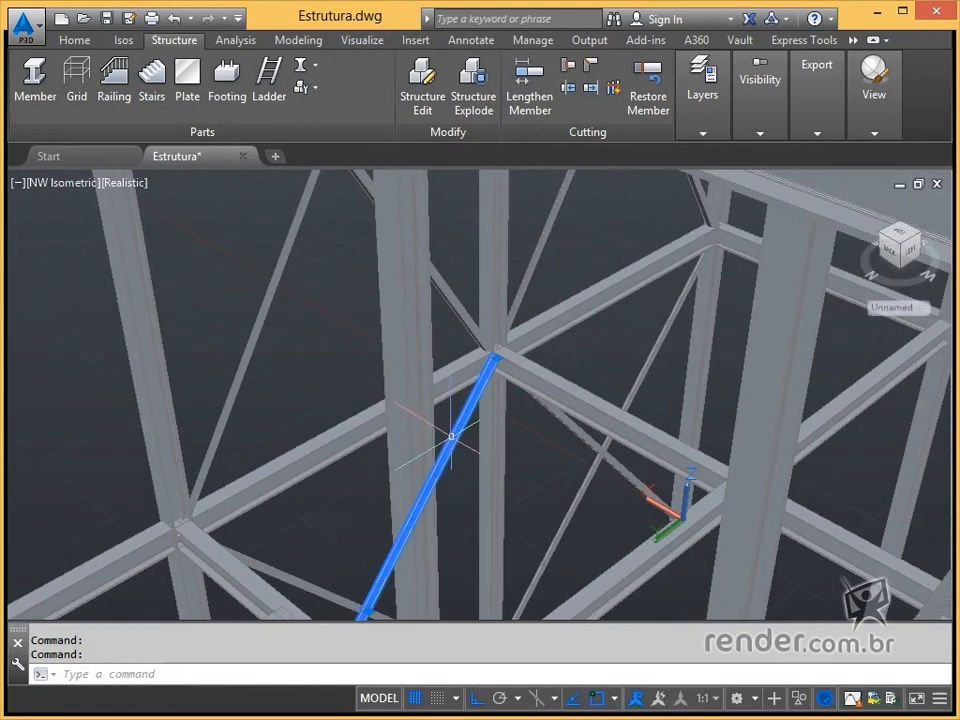
left_click(817, 90)
left_click(882, 236)
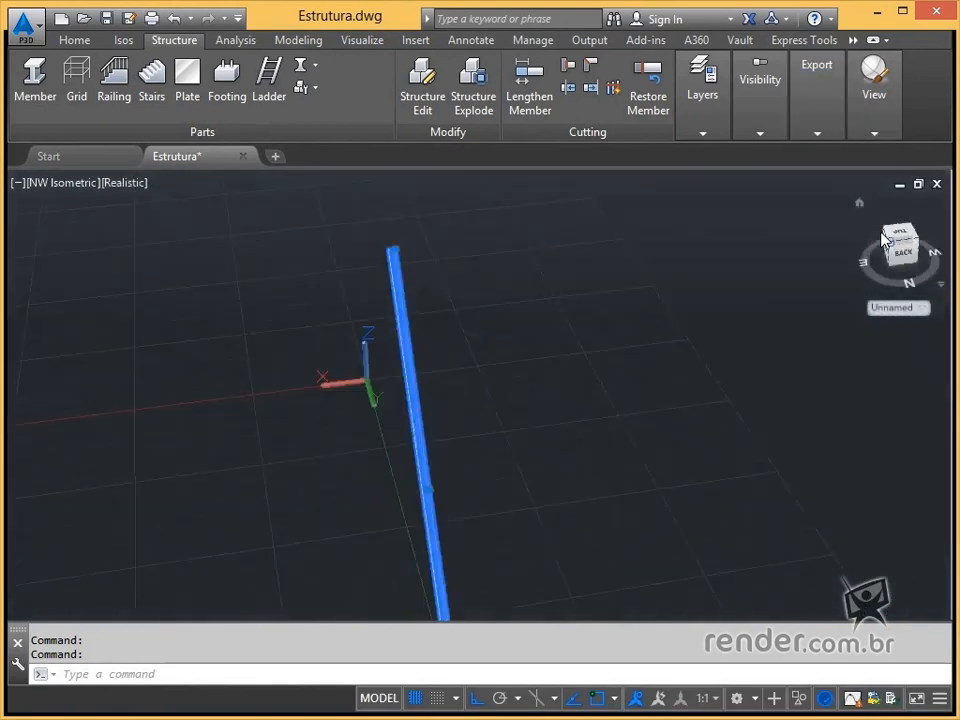
middle_click_drag(641, 246, 639, 287)
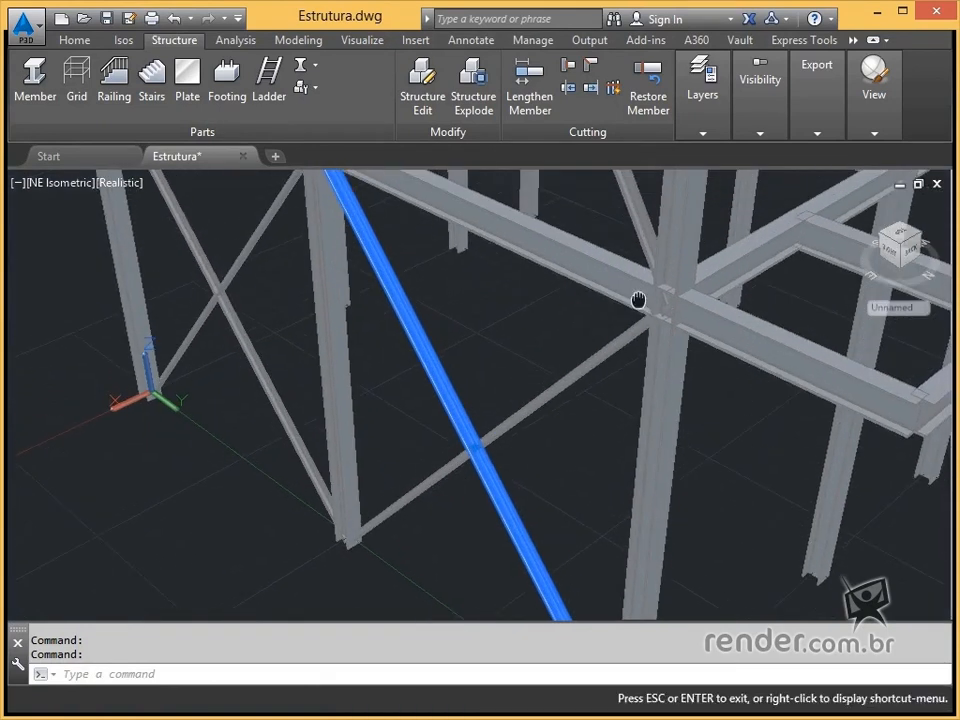
scroll(641, 290, "up", 4)
middle_click_drag(790, 255, 568, 366)
scroll(462, 400, "up", 2)
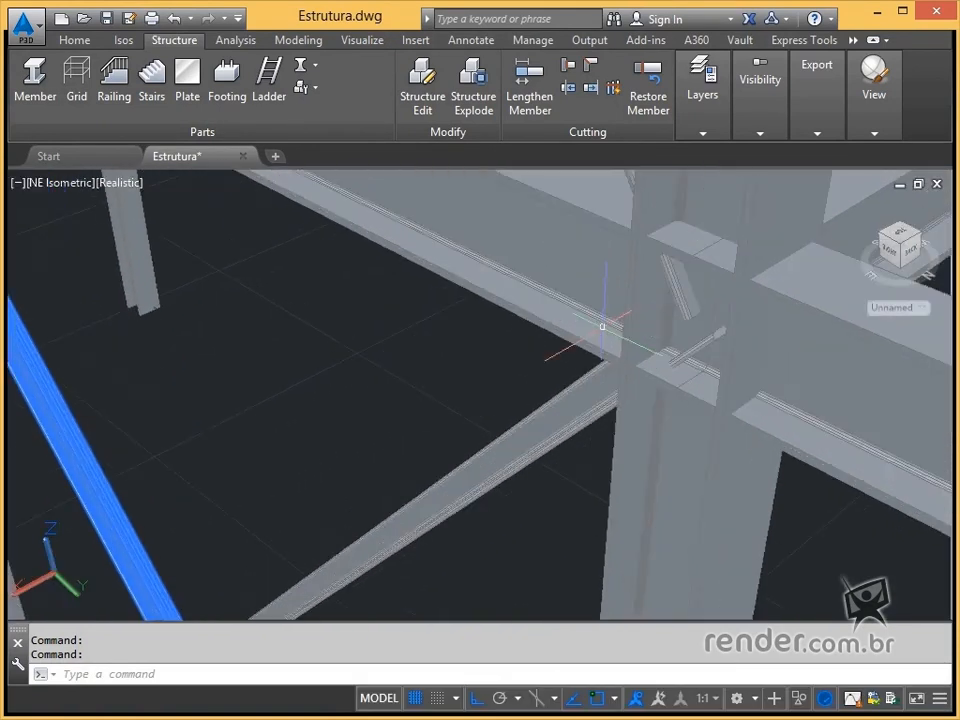
scroll(464, 404, "down", 6)
middle_click_drag(504, 322, 737, 387)
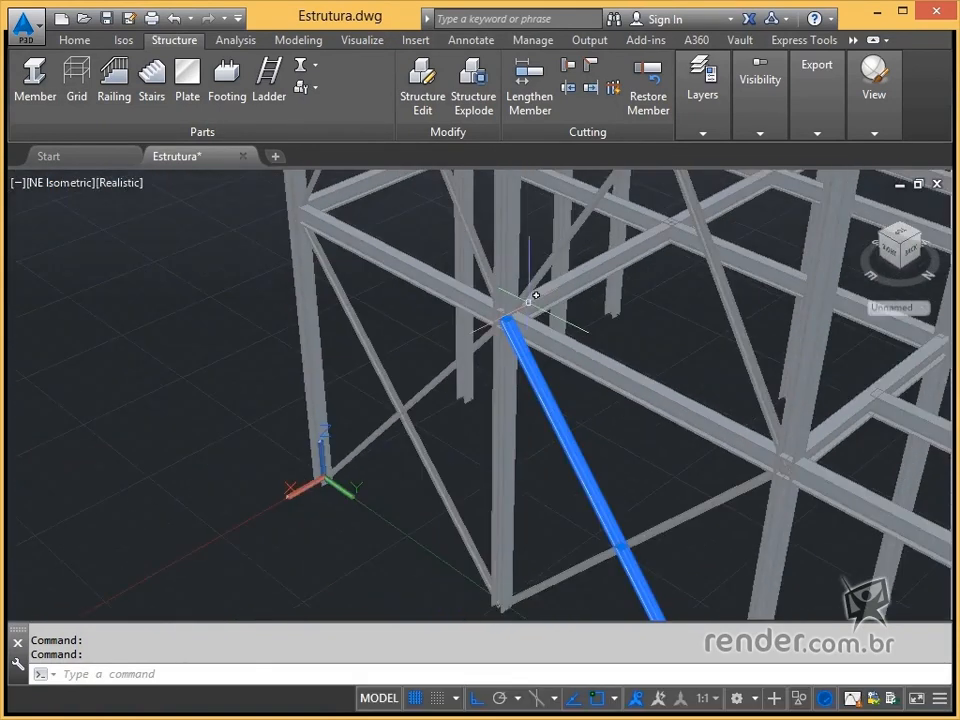
scroll(487, 338, "up", 5)
middle_click_drag(481, 336, 537, 410)
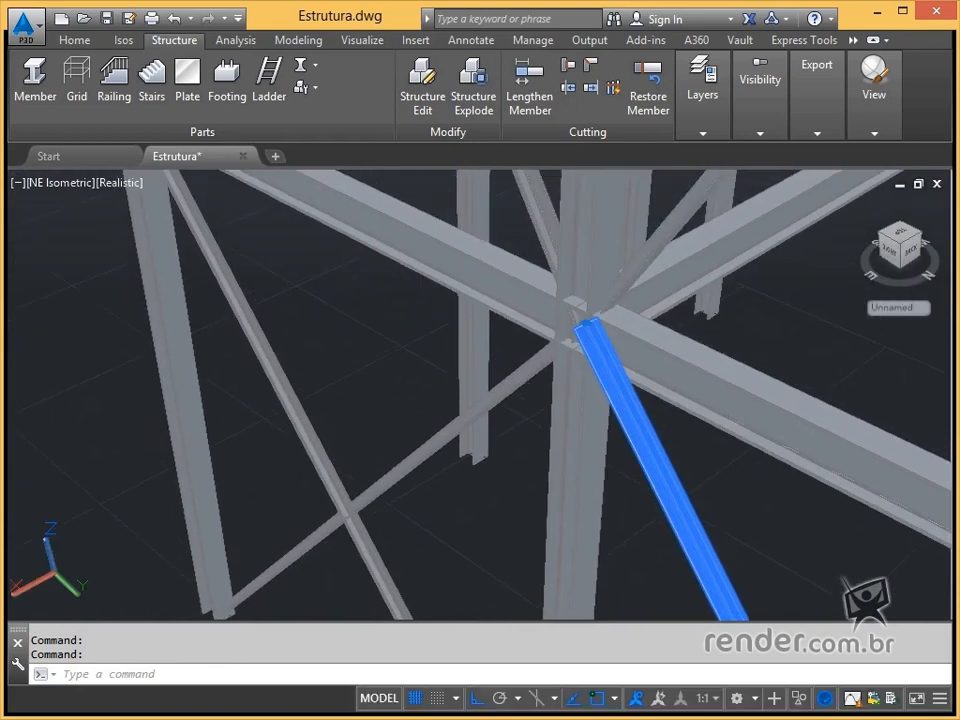
key("Escape")
Step: Examine the upper-level beams, corner joints and cross bracing, ending with an overview of the whole frame
middle_click_drag(549, 271, 533, 469)
scroll(539, 340, "down", 4)
middle_click_drag(544, 301, 707, 508)
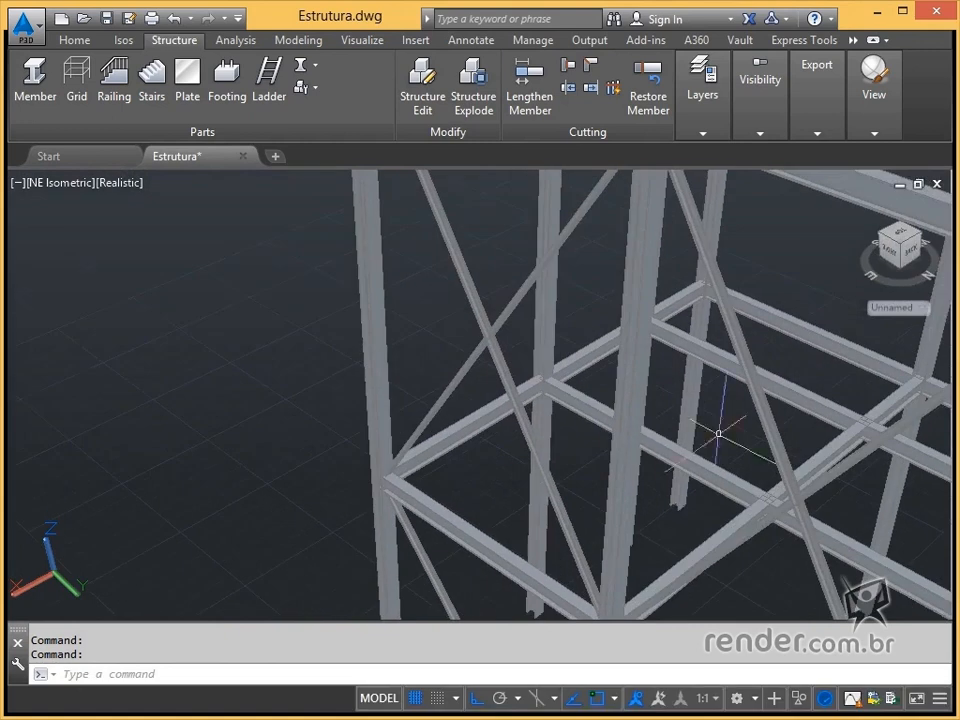
middle_click_drag(696, 300, 686, 450)
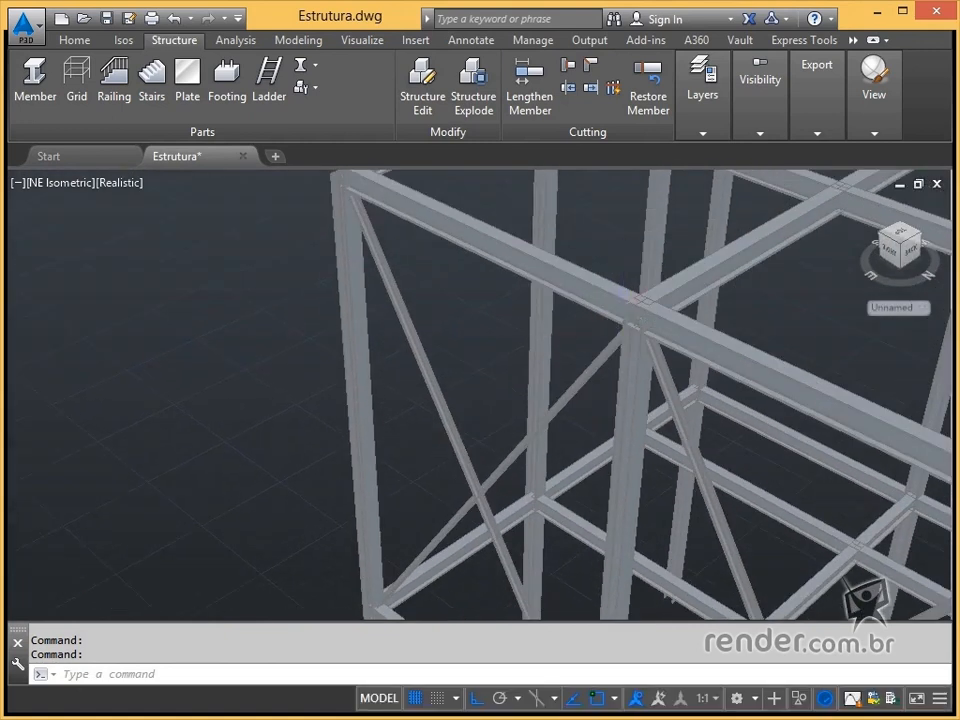
scroll(621, 306, "up", 3)
middle_click_drag(621, 306, 835, 541)
key("Escape")
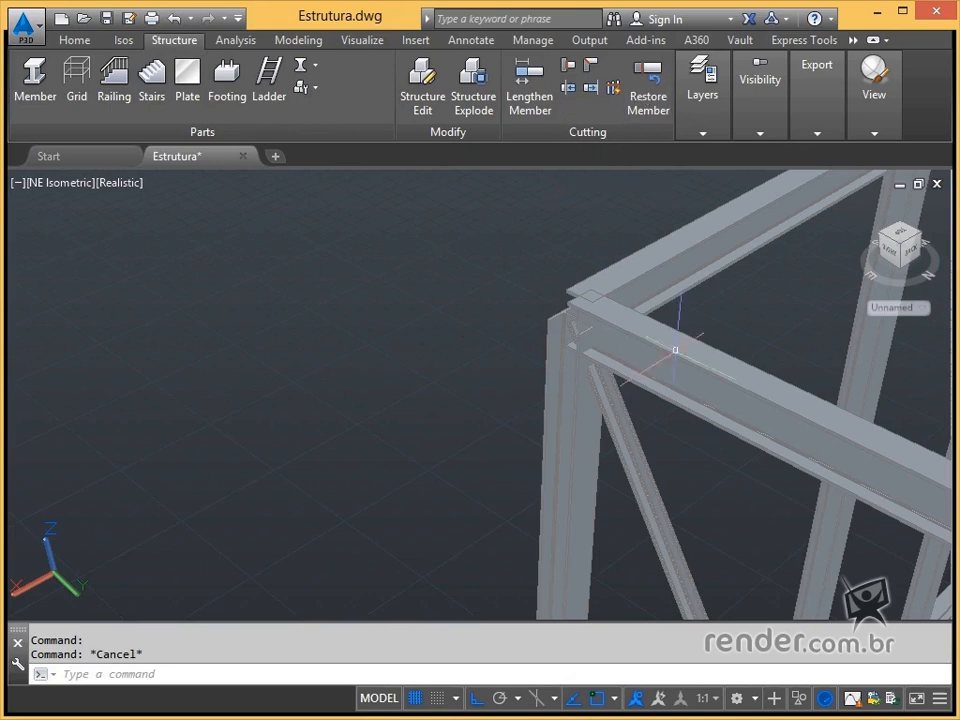
scroll(666, 369, "down", 4)
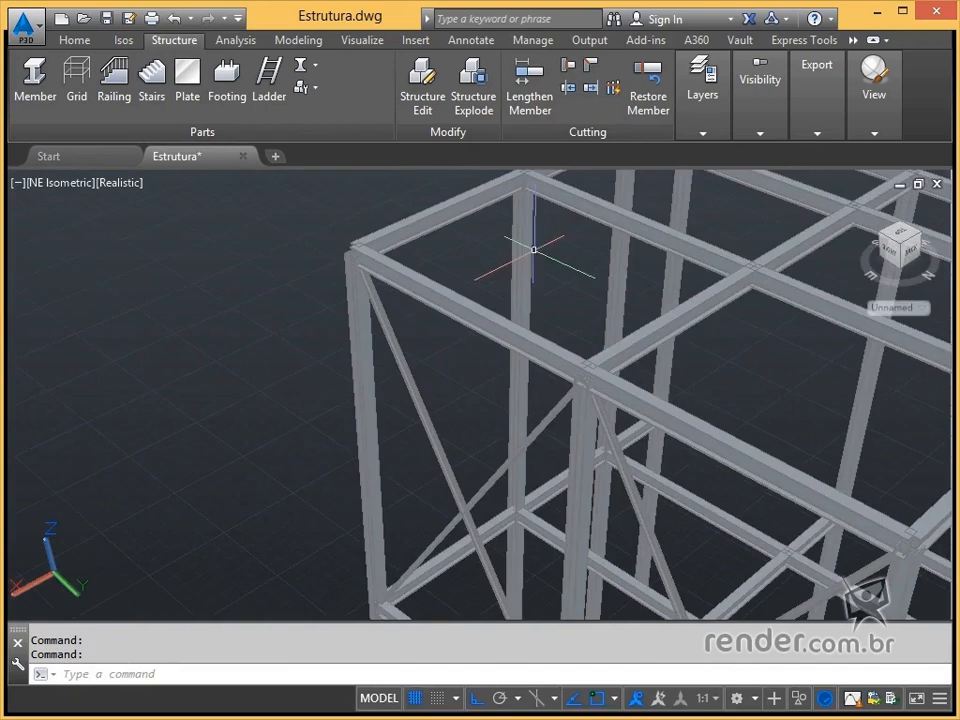
scroll(681, 392, "down", 4)
middle_click_drag(679, 391, 597, 332)
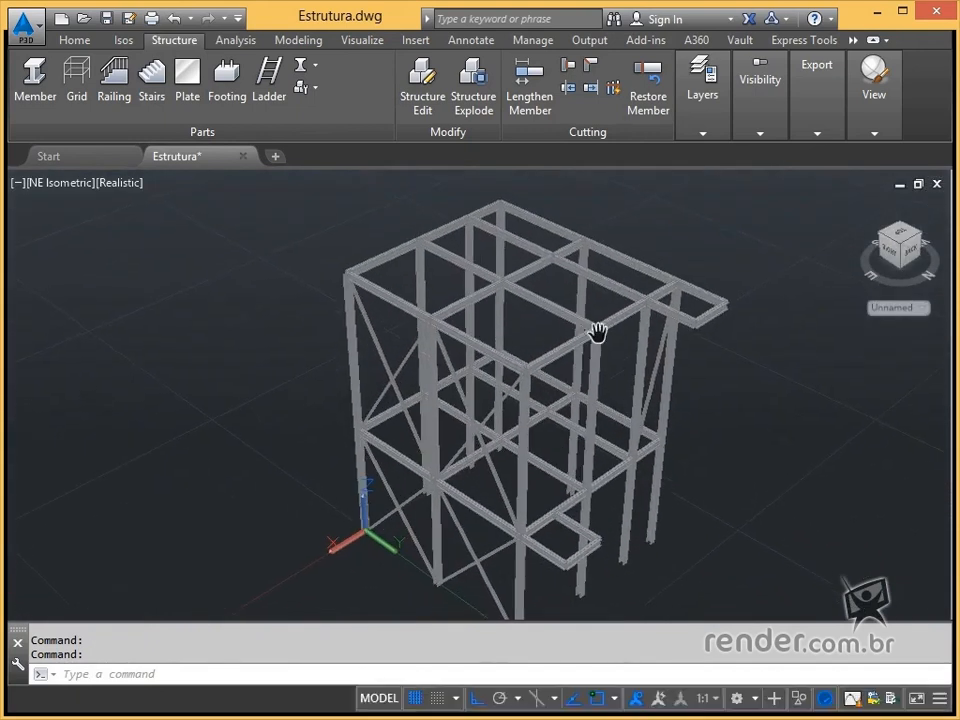
Step: Set the total length of the two cantilevered roof beams to 500 with Lengthen Member
left_click(537, 110)
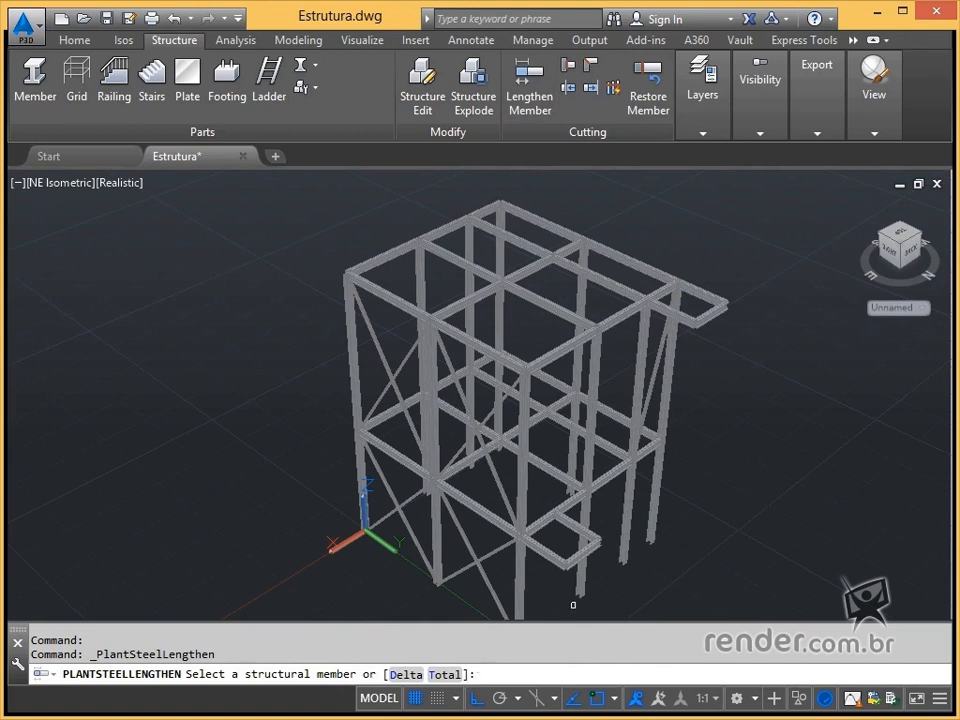
type("t")
key("Return")
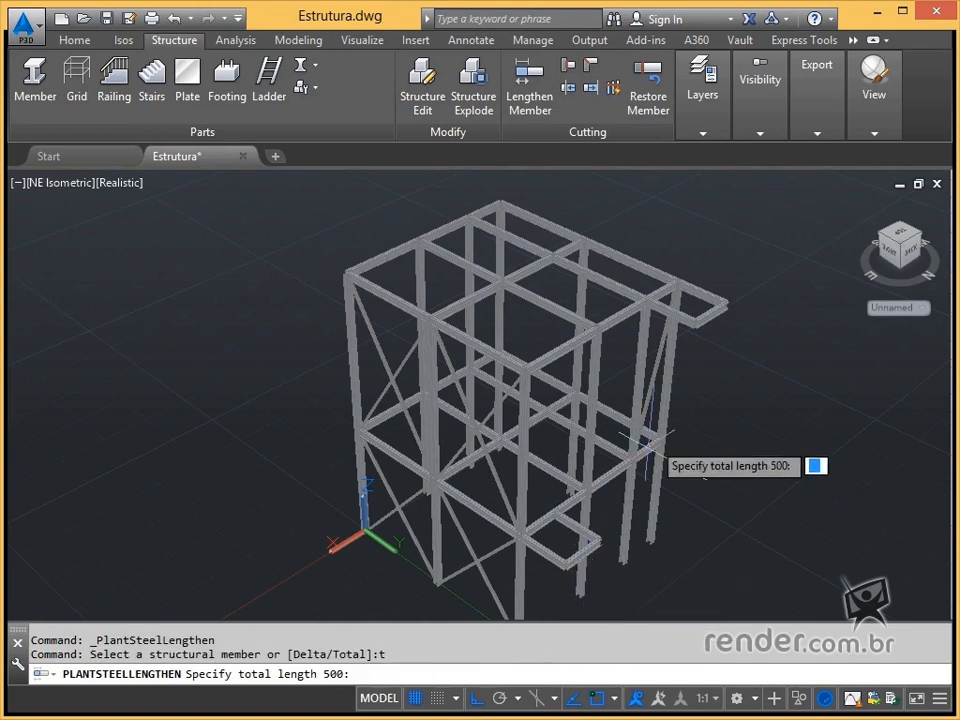
scroll(680, 292, "up", 5)
middle_click_drag(760, 300, 424, 424)
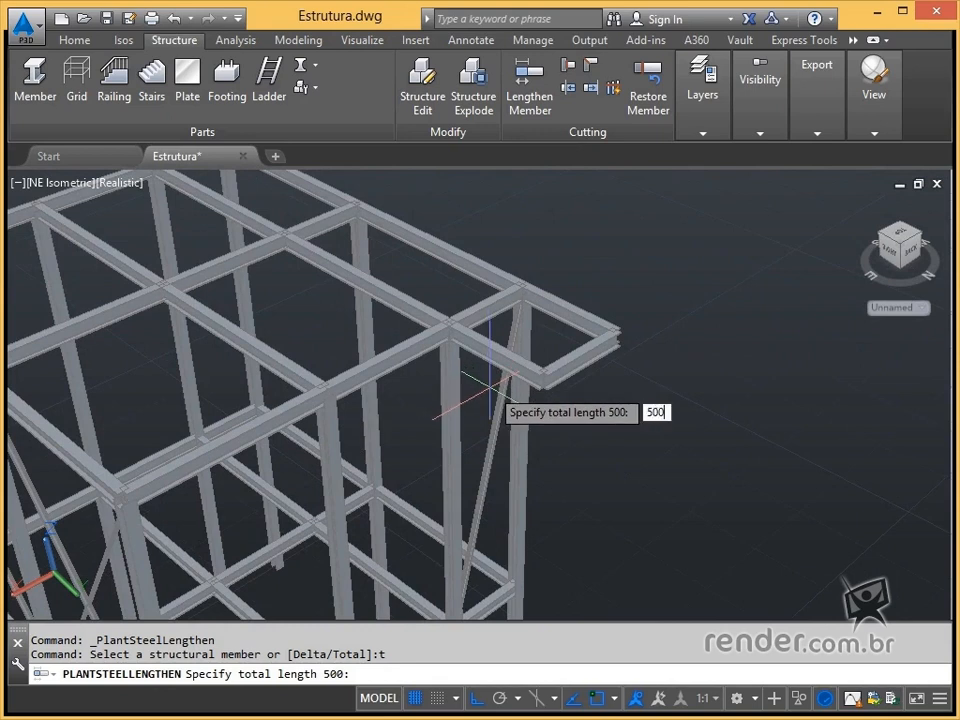
key("Return")
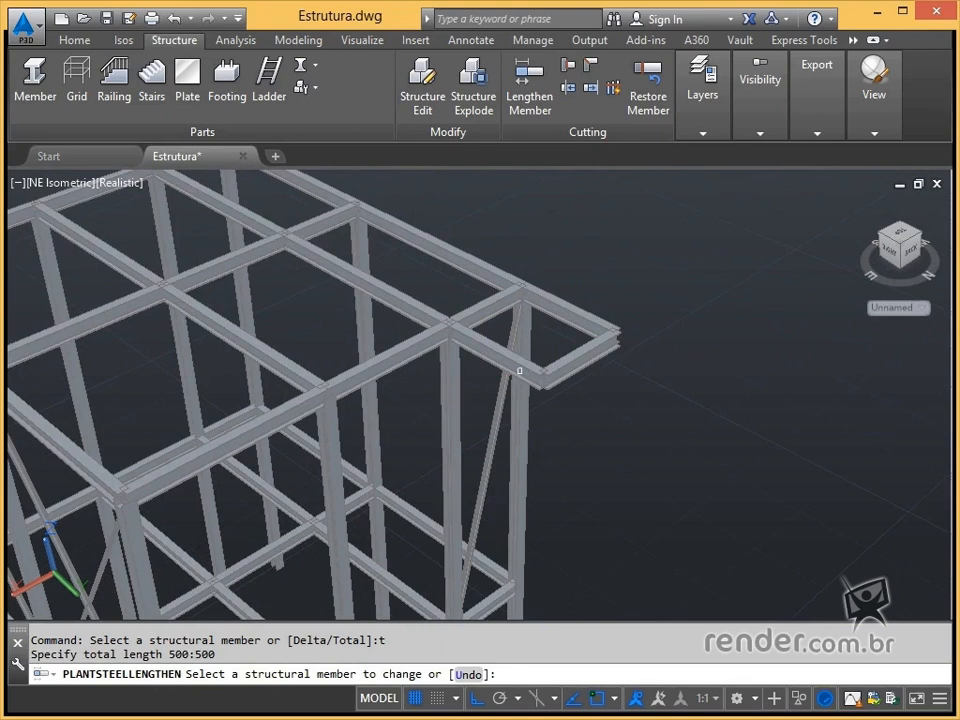
scroll(519, 370, "up", 2)
middle_click_drag(549, 352, 494, 430)
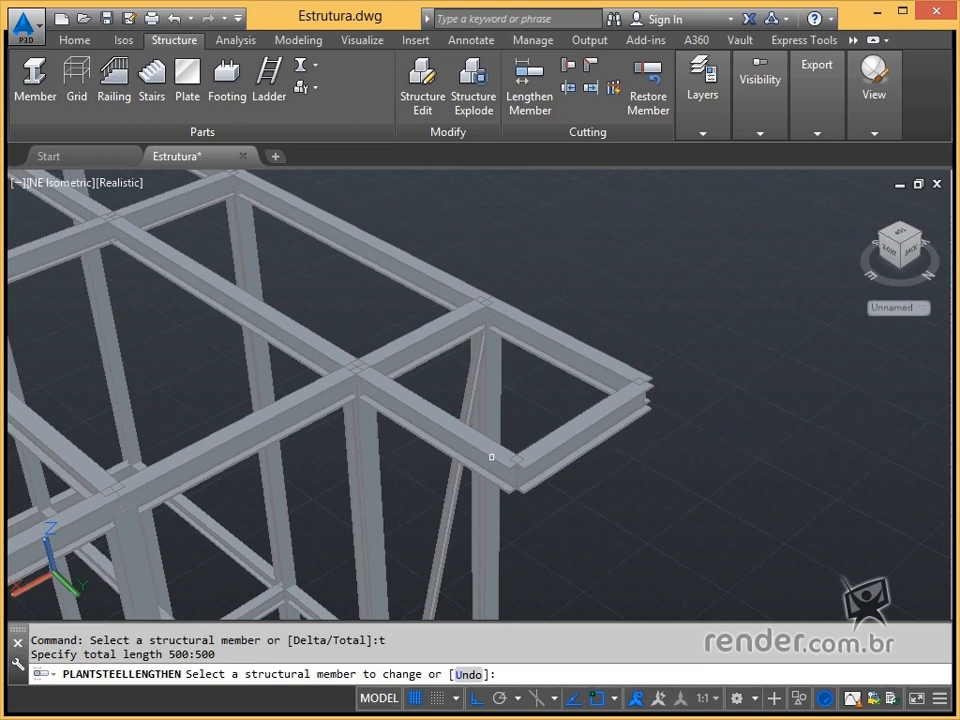
left_click(495, 462)
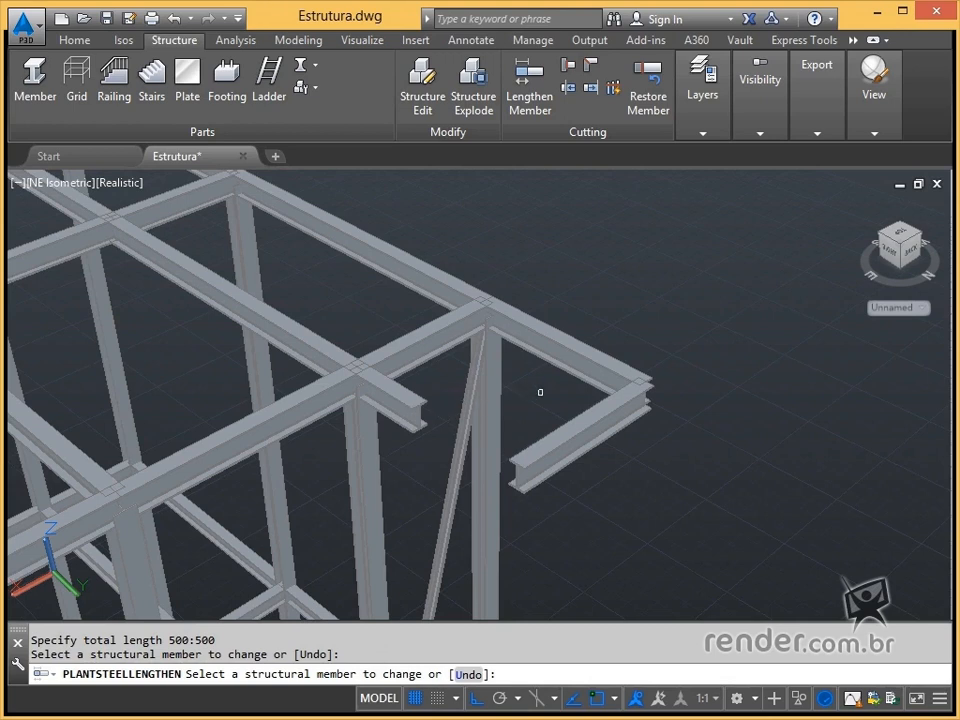
left_click(618, 375)
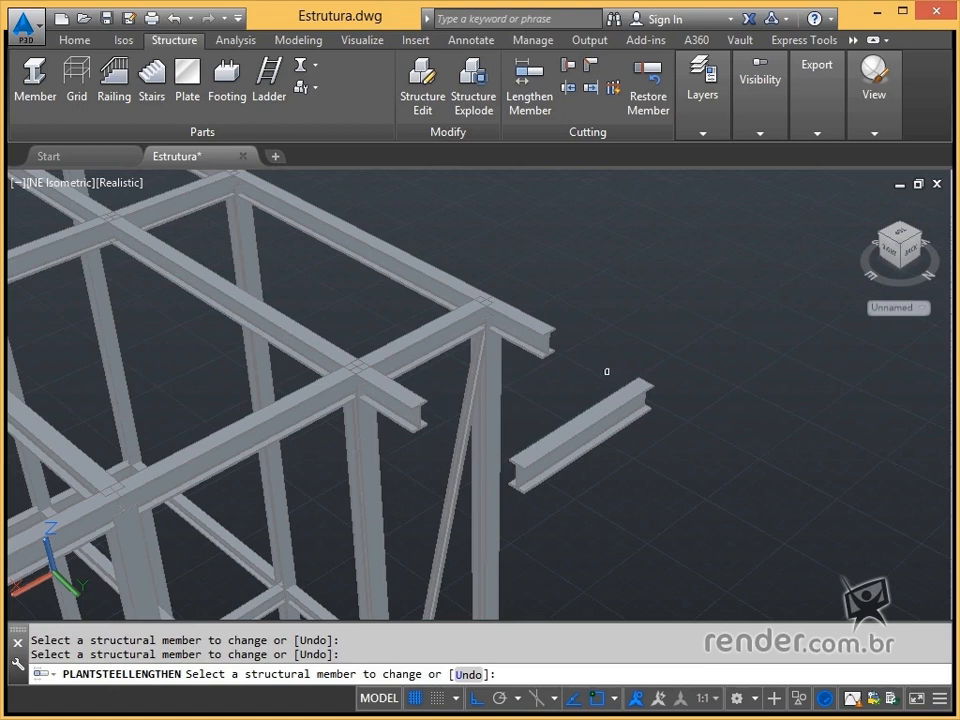
middle_click_drag(578, 341, 666, 323)
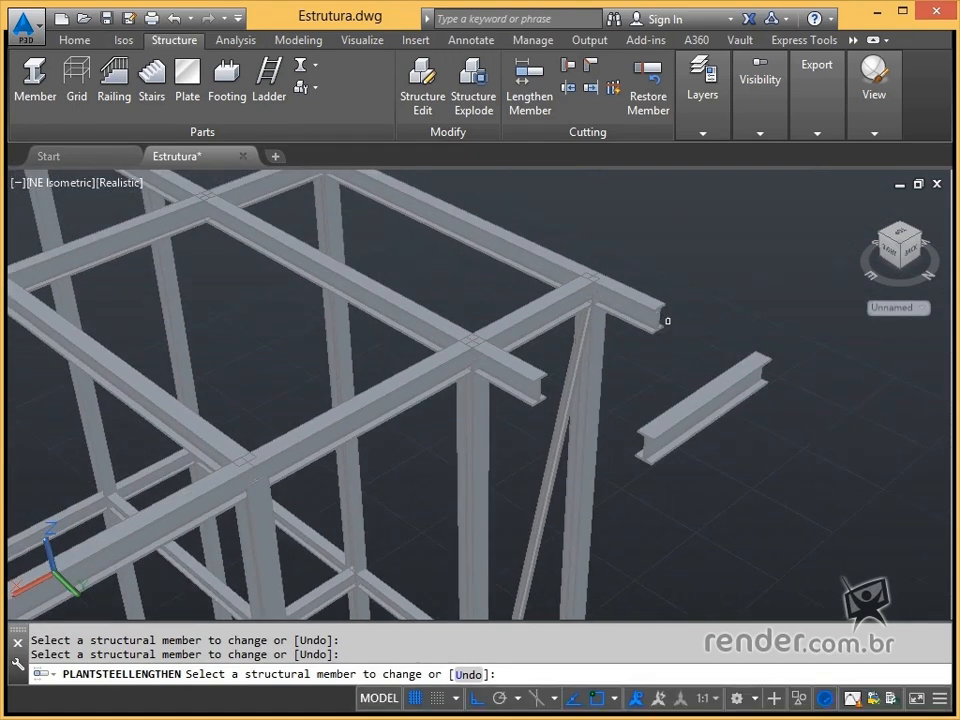
key("Escape")
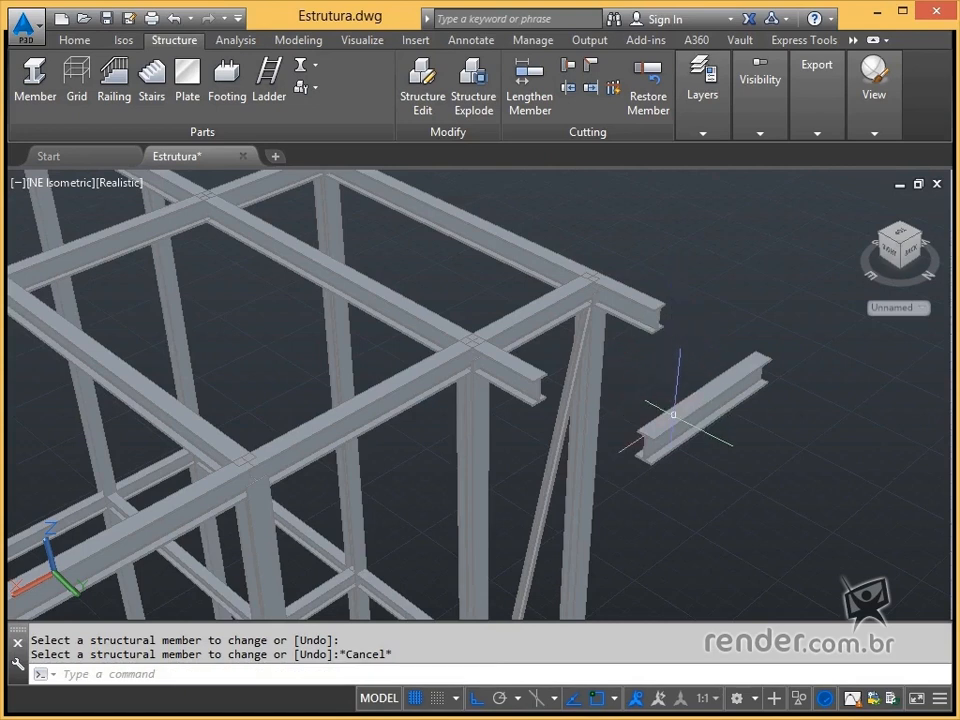
key("Escape")
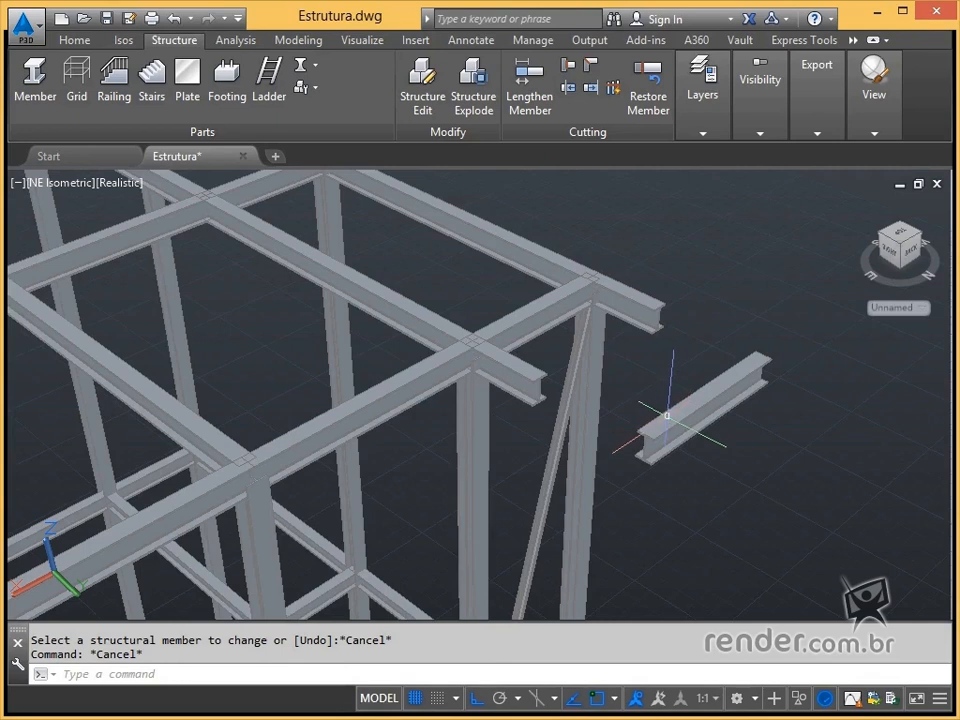
left_click(668, 422)
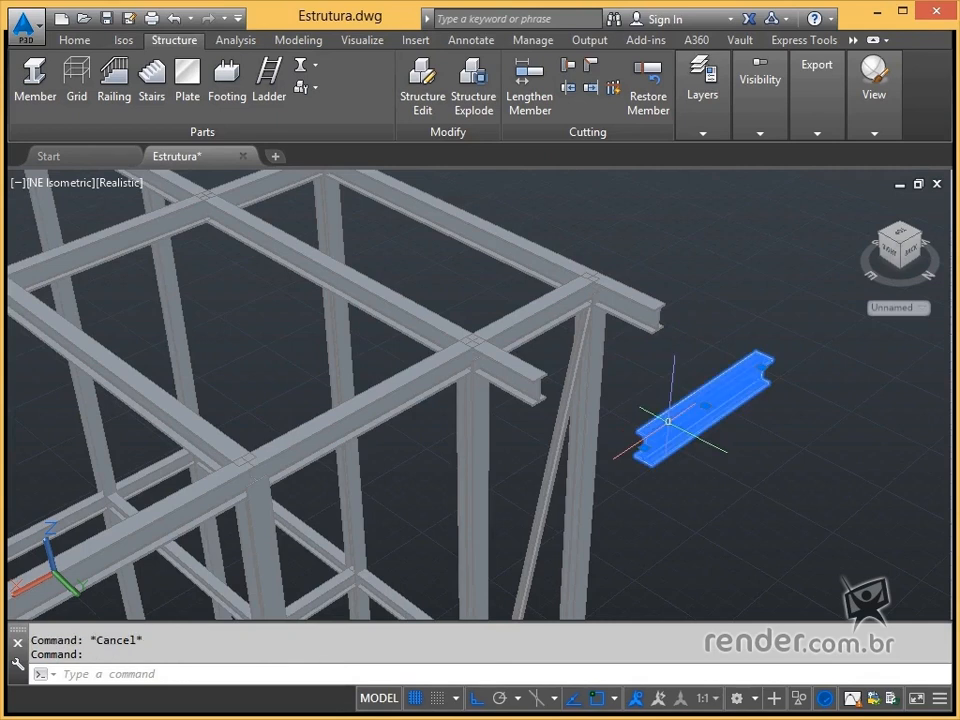
key("Escape")
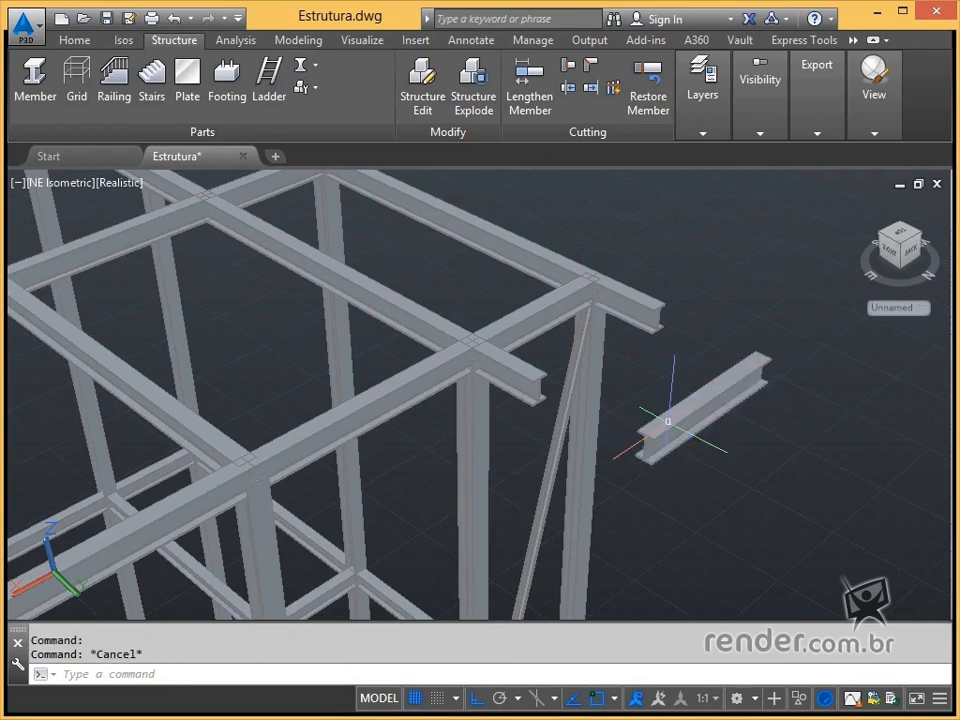
Step: Lengthen the outer two roof beams by a delta of 500 beyond the frame at the end opposite the cantilevers
left_click(527, 104)
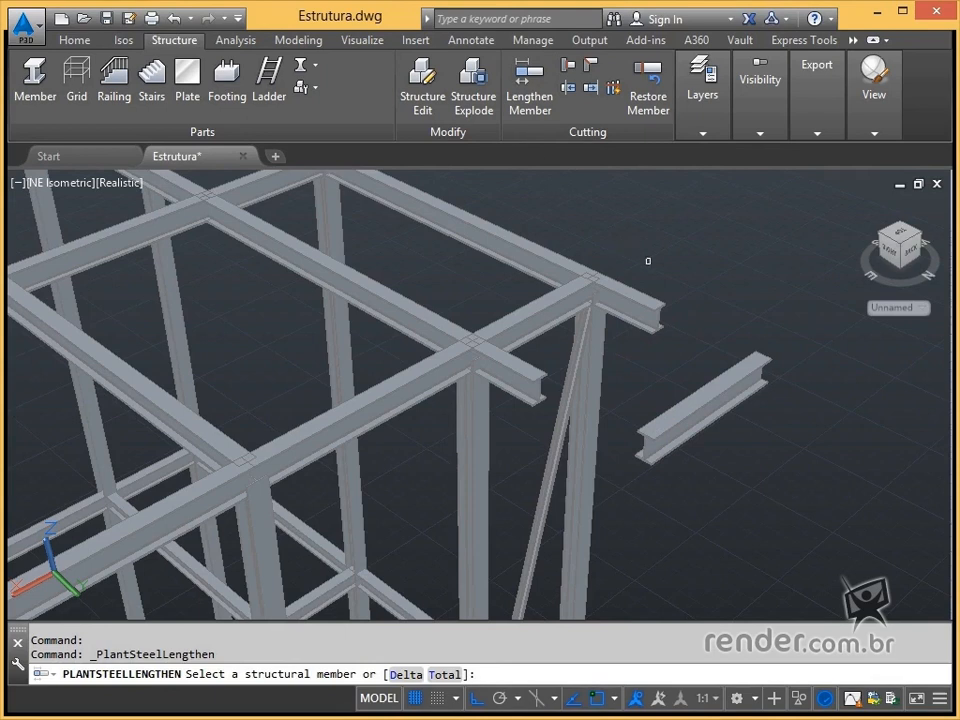
type("d")
key("Return")
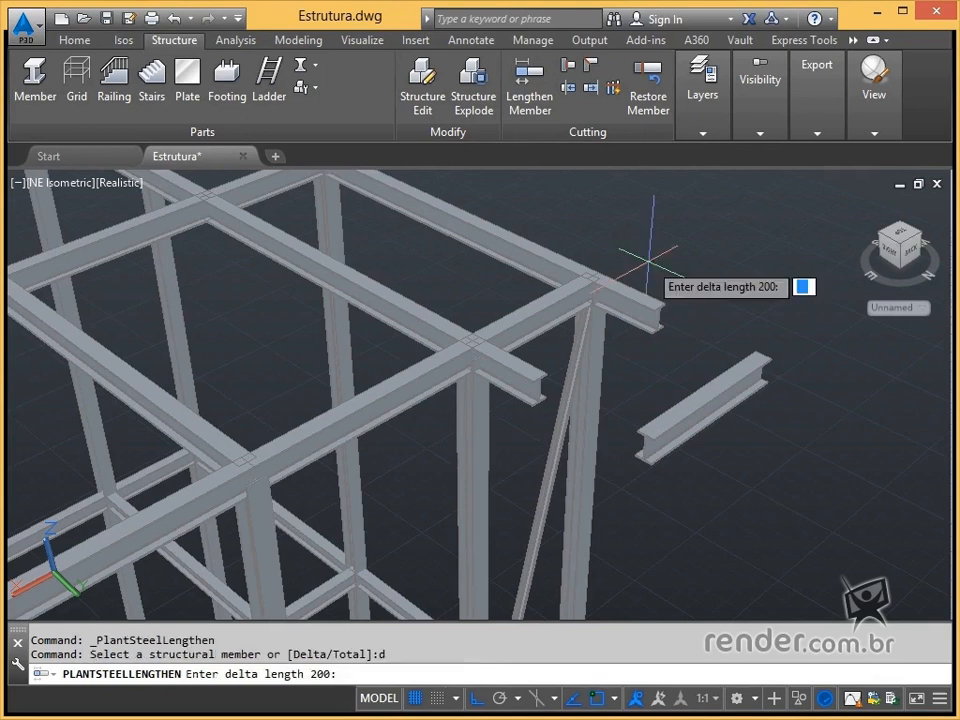
middle_click_drag(428, 240, 695, 453)
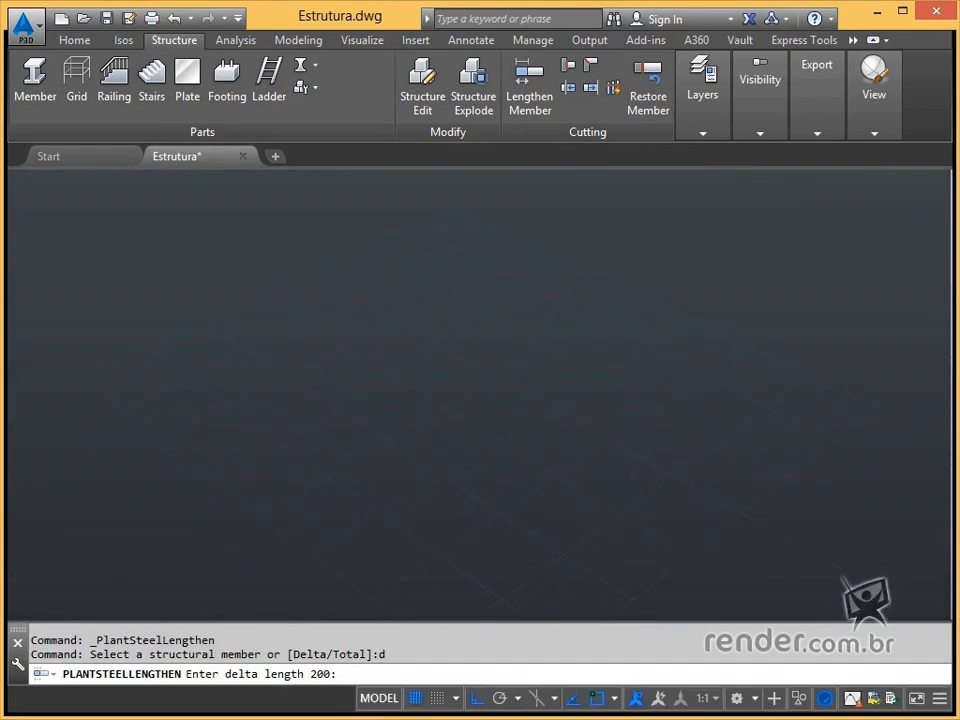
middle_click_drag(300, 272, 366, 410)
scroll(311, 338, "up", 2)
scroll(393, 342, "up", 3)
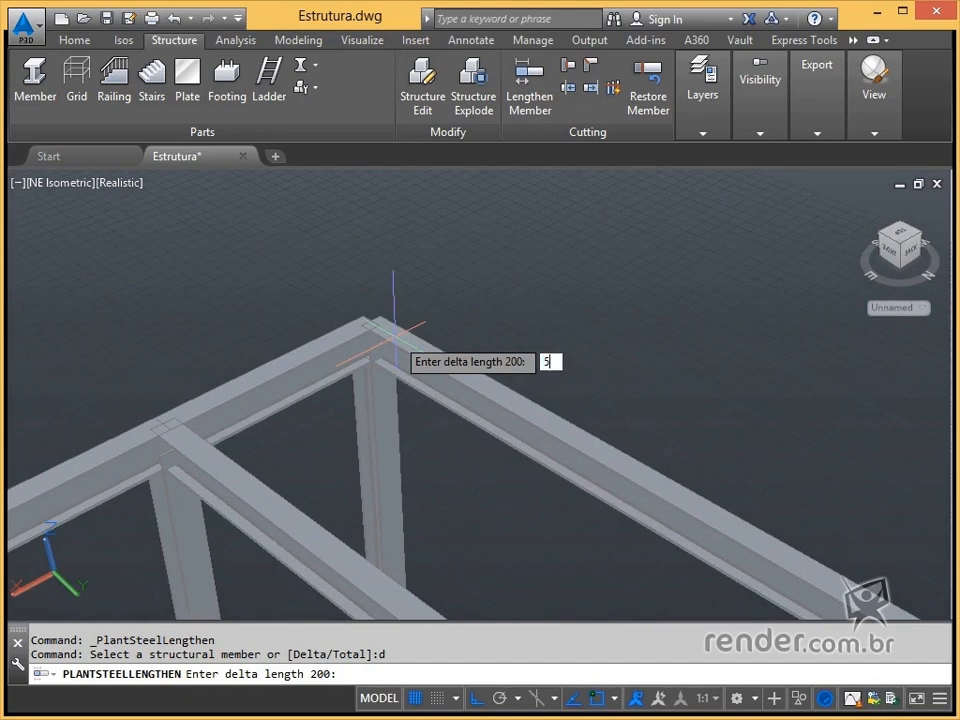
key("Return")
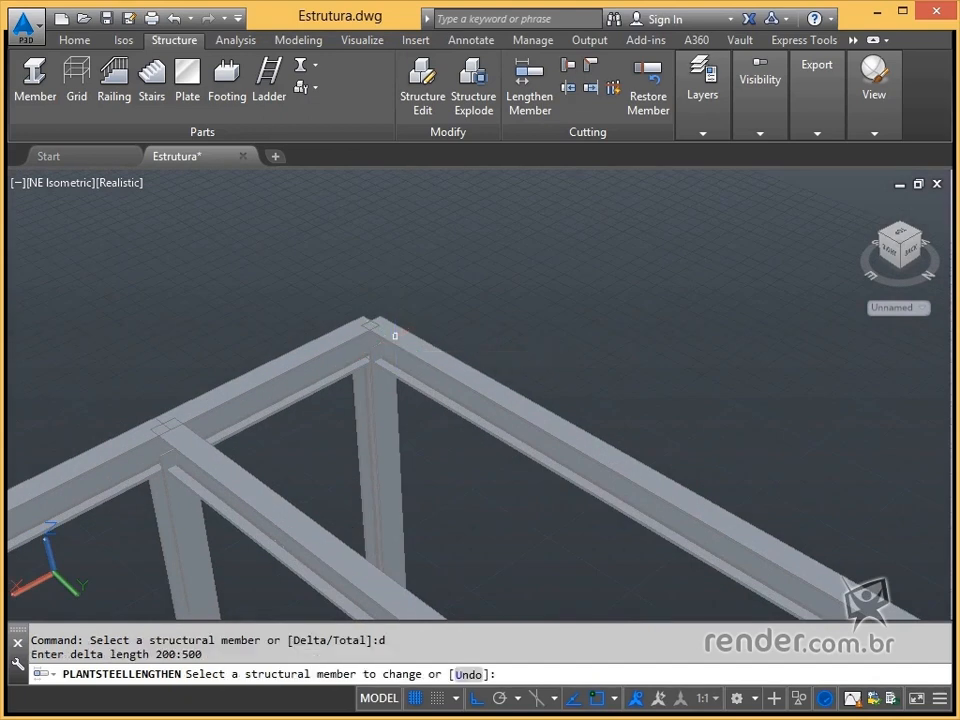
left_click(386, 340)
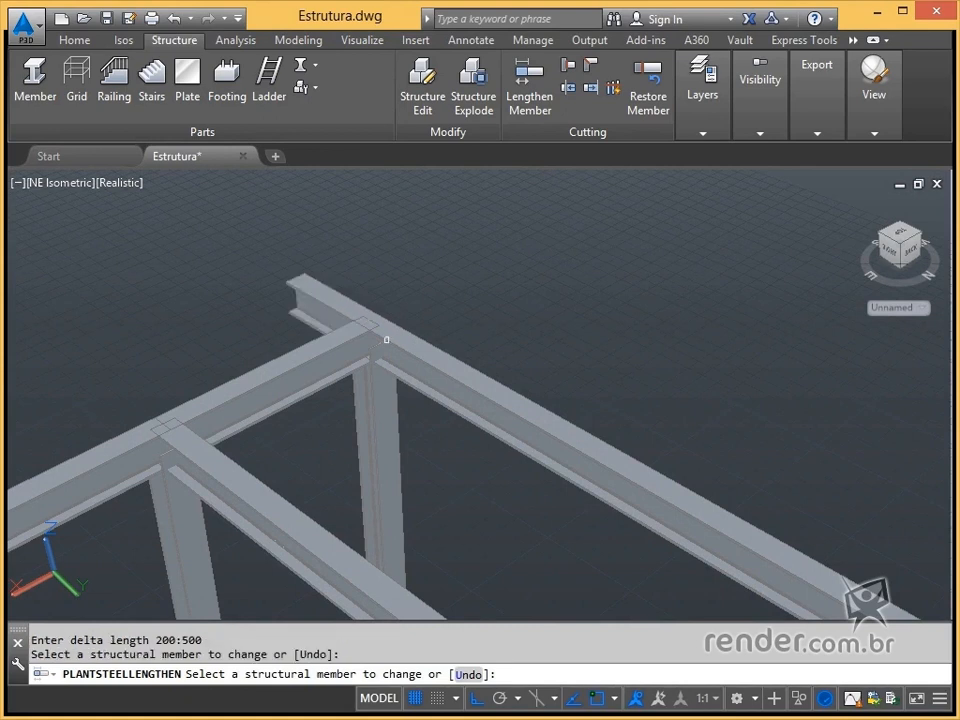
left_click(184, 441)
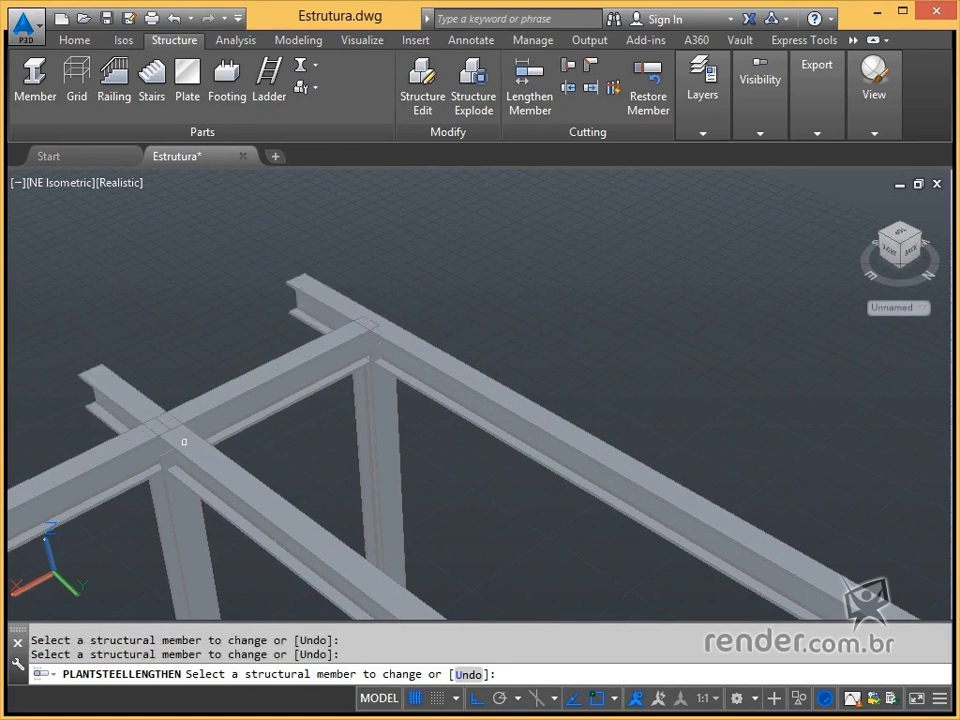
key("Escape")
Step: Move the detached cross beam from its end point onto the end of the cantilevered roof beam, closing the overhang
scroll(462, 390, "down", 5)
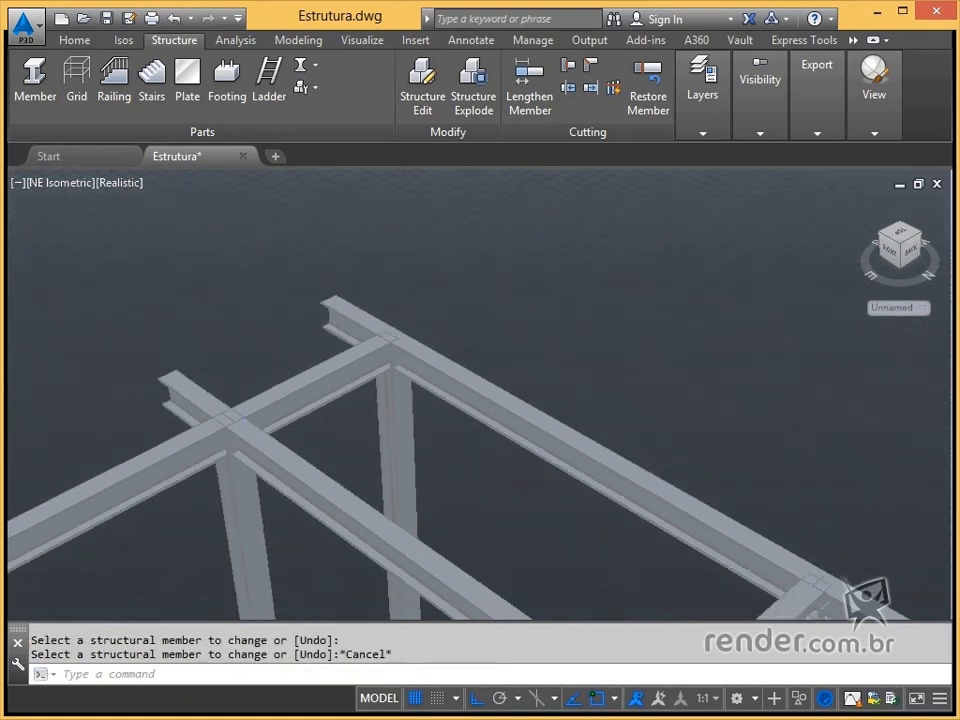
middle_click_drag(485, 412, 218, 284)
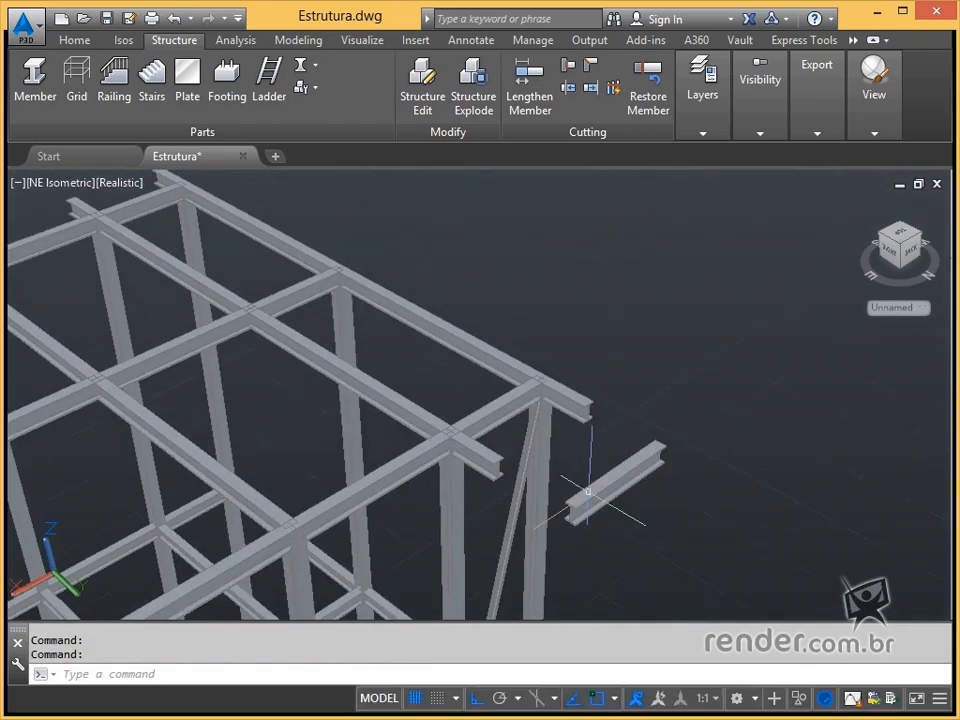
scroll(576, 493, "up", 2)
left_click(588, 493)
key("Escape")
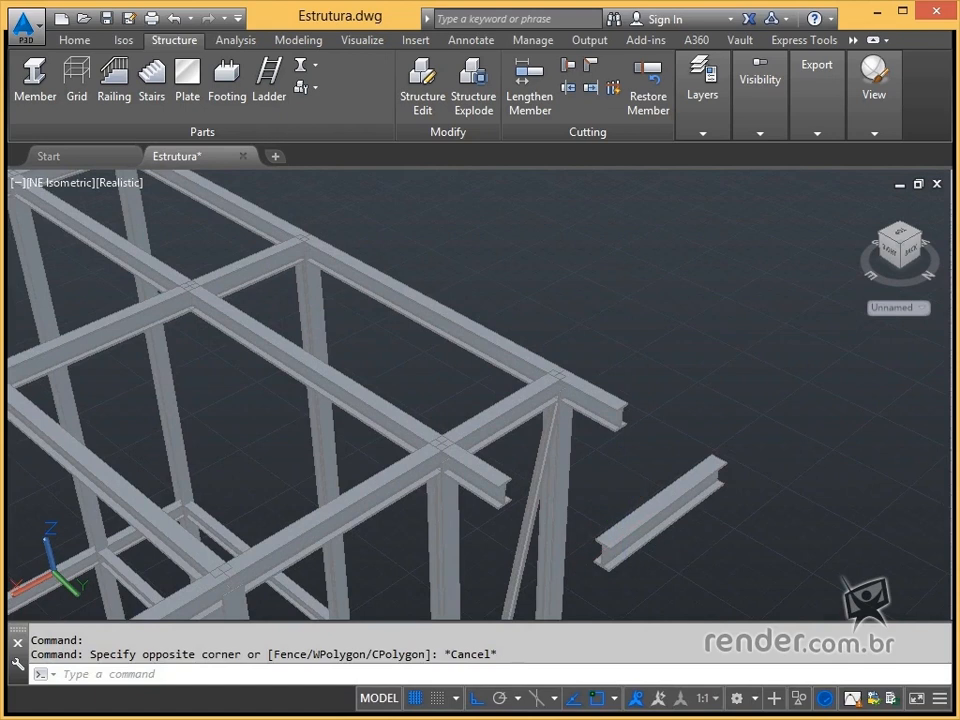
left_click(628, 531)
type("m")
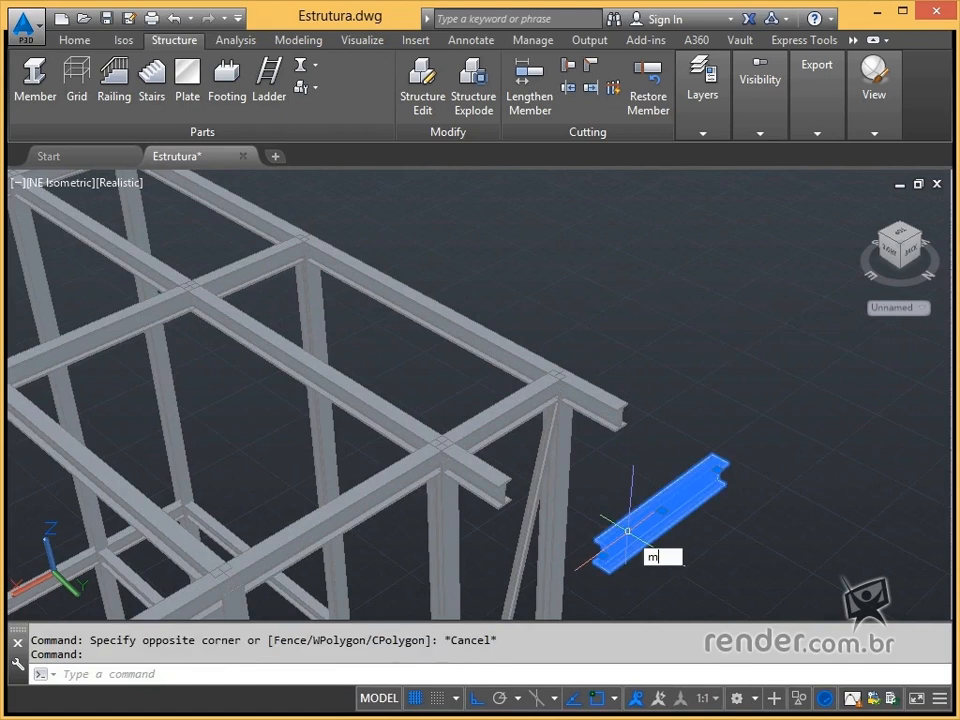
type("ove")
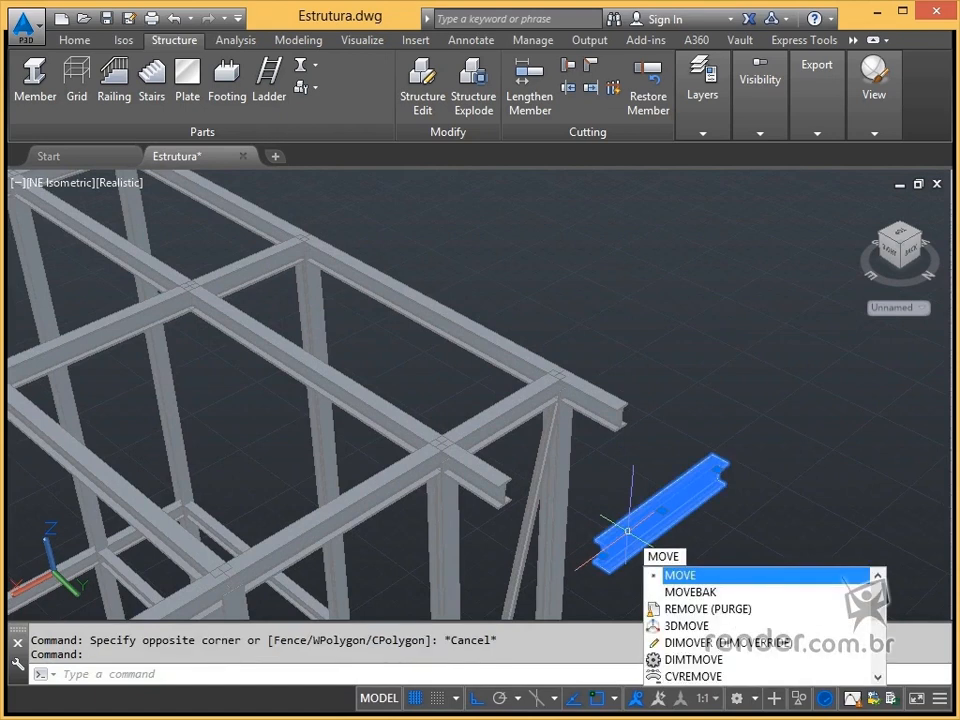
key("Return")
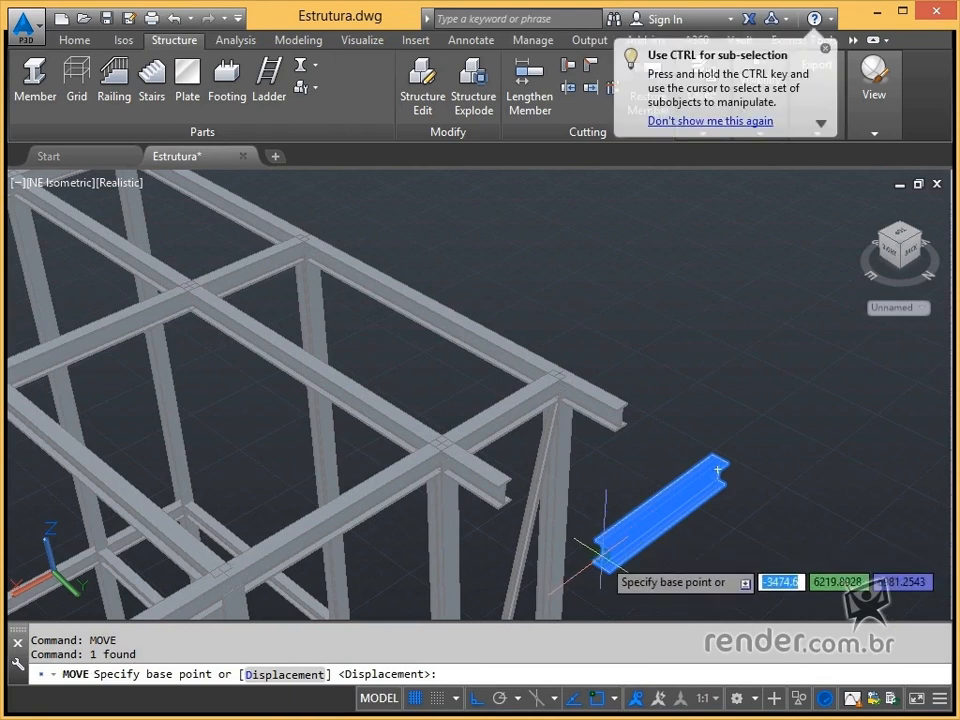
left_click(603, 548)
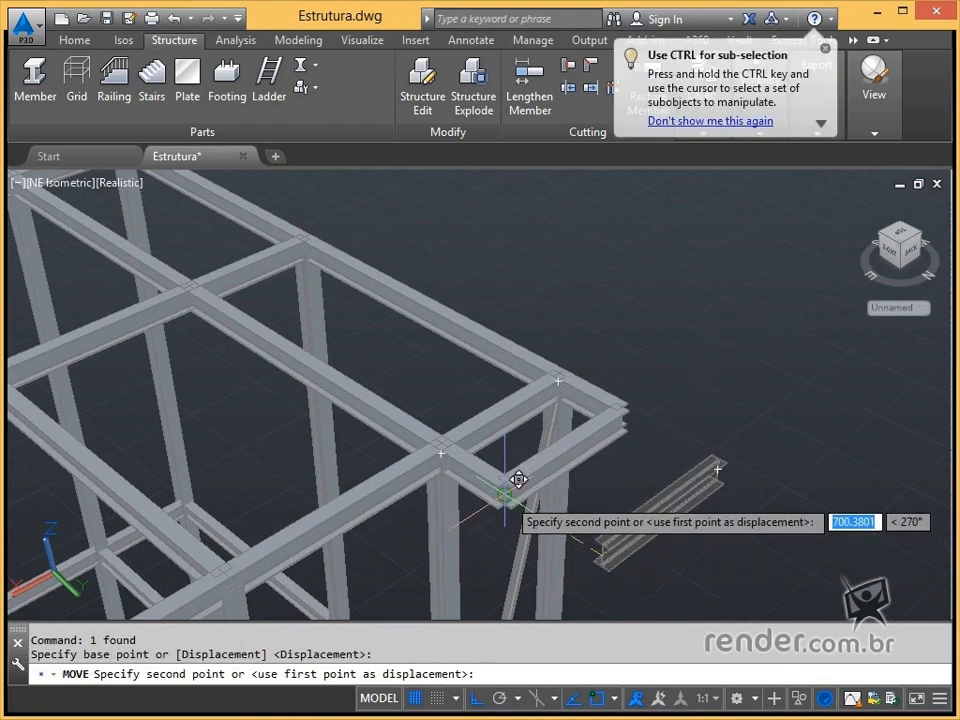
key("Escape")
Step: Copy the repositioned cross beam from its end point to the extended roof beam's end on the opposite side of the frame
left_click(522, 488)
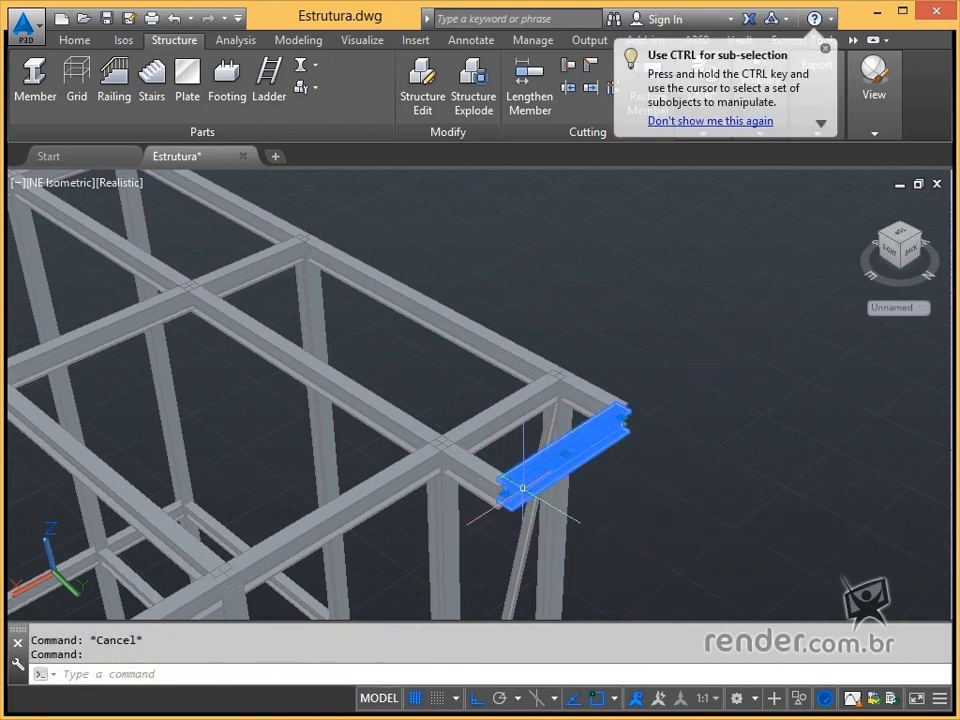
type("copy")
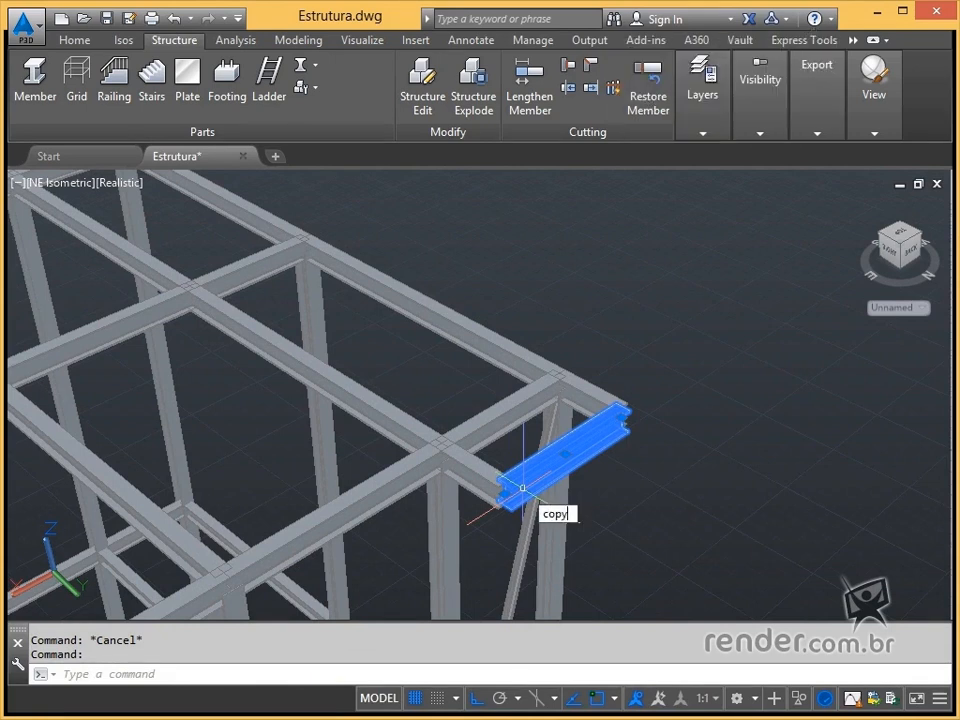
key("Return")
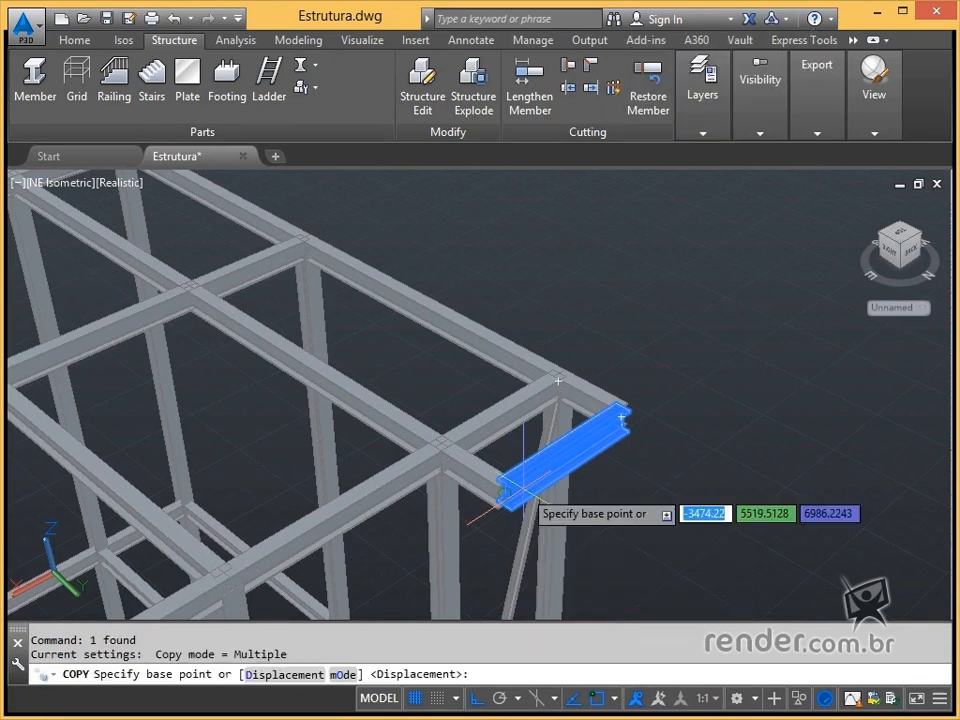
left_click(505, 492)
middle_click_drag(371, 374, 775, 569)
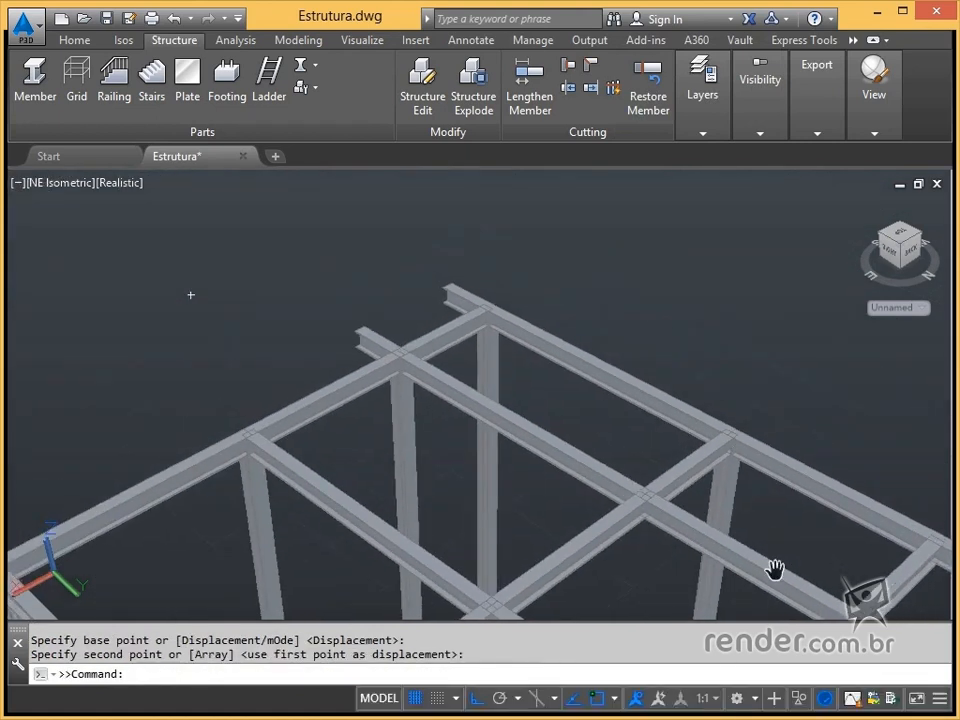
left_click(378, 335)
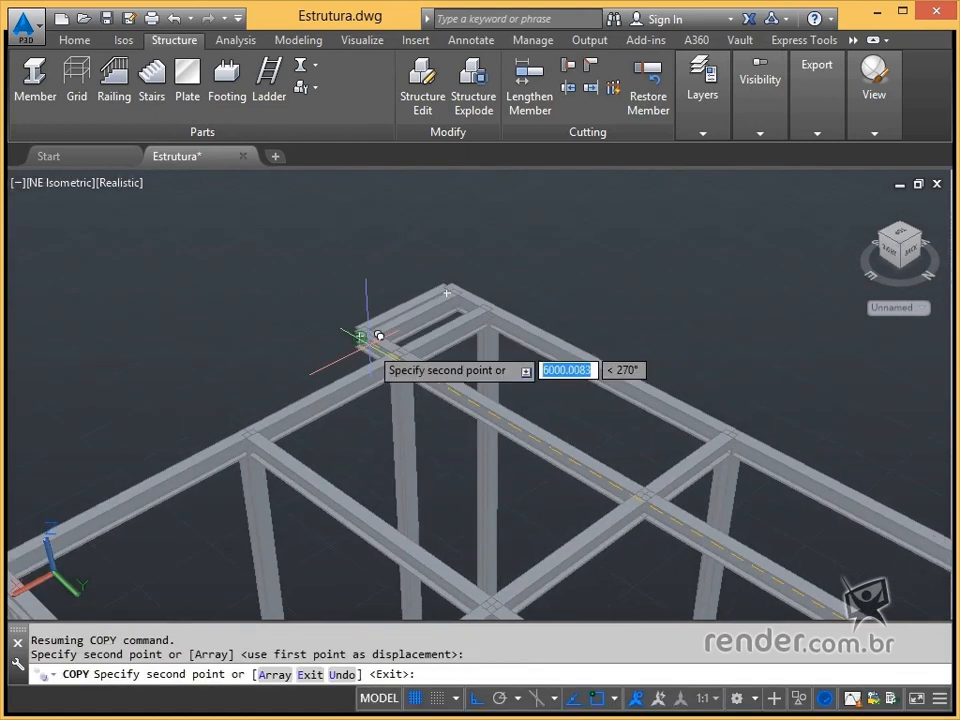
key("Escape")
Step: Move the copied cross beam by its end point onto the extended roof beam's end, aligning their flanges at the corner
scroll(490, 392, "up", 1)
scroll(380, 342, "up", 3)
middle_click_drag(380, 344, 409, 484)
scroll(345, 425, "up", 1)
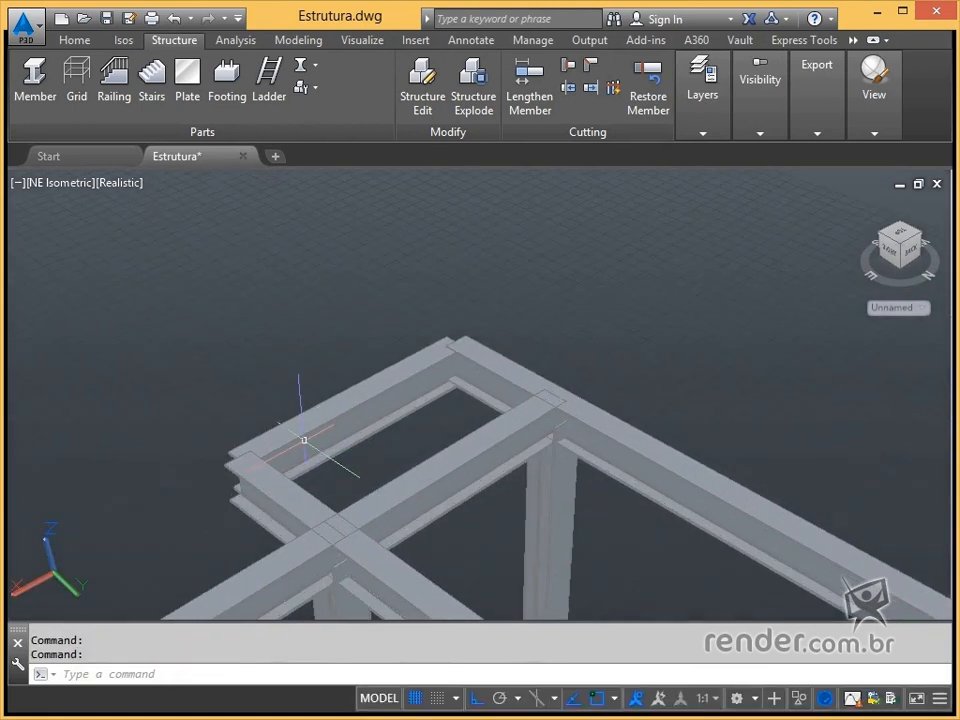
scroll(293, 440, "up", 1)
left_click(214, 462)
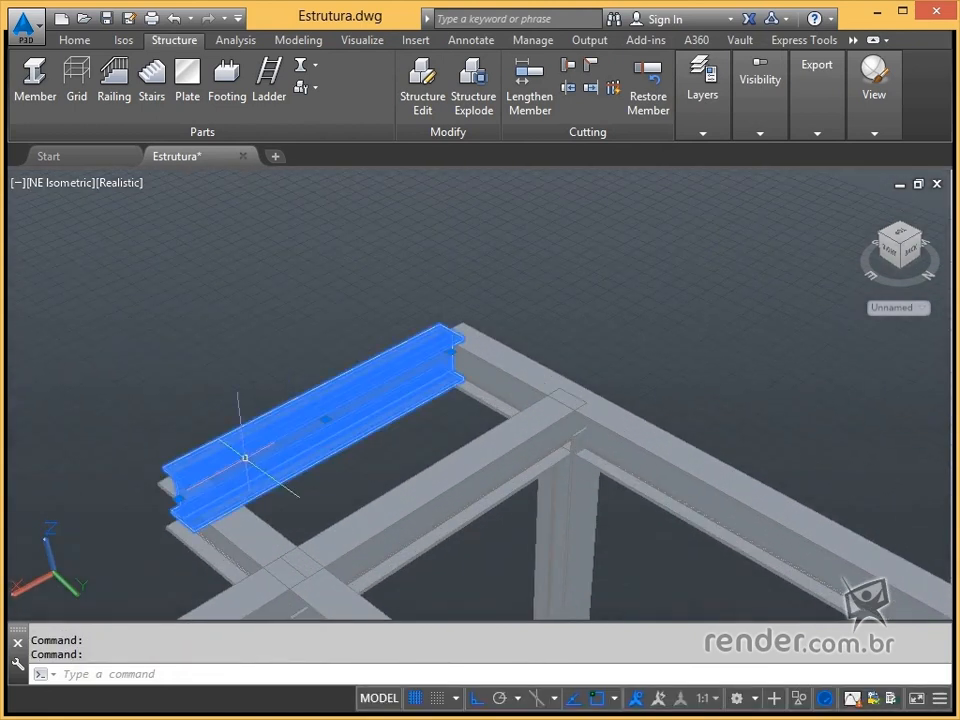
left_click(884, 248)
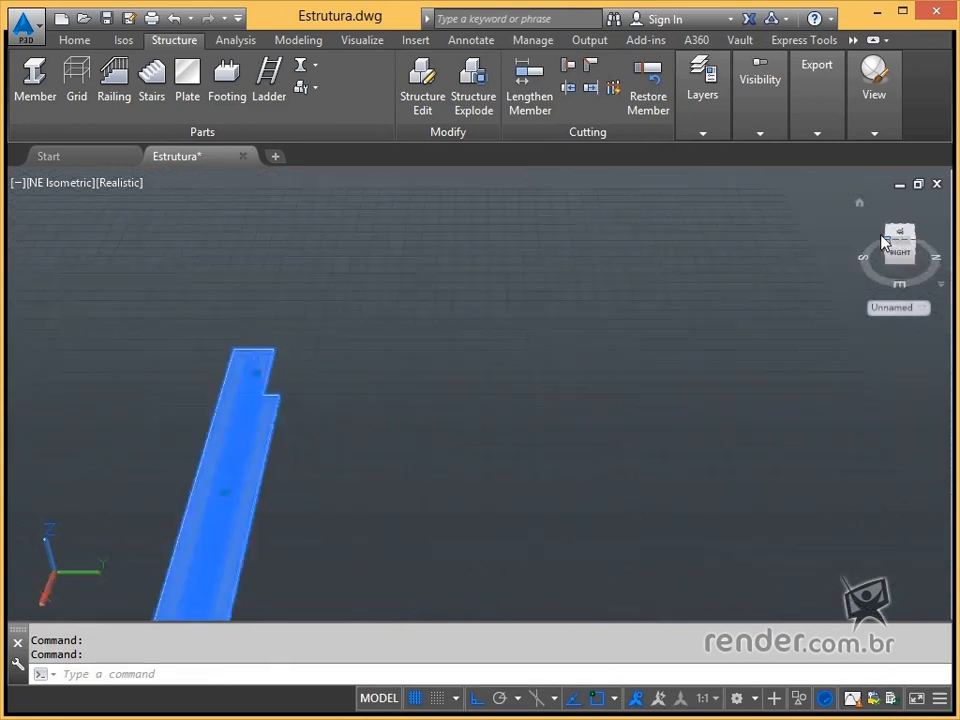
key("Escape")
scroll(670, 452, "up", 2)
middle_click_drag(665, 455, 651, 403)
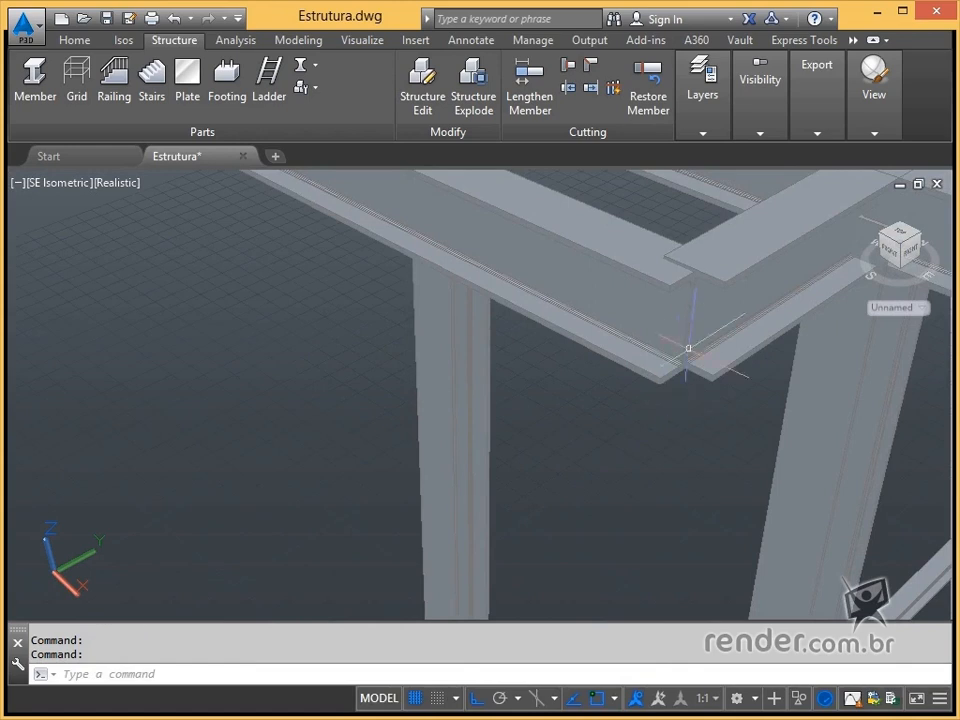
scroll(689, 299, "up", 2)
middle_click_drag(580, 257, 619, 340)
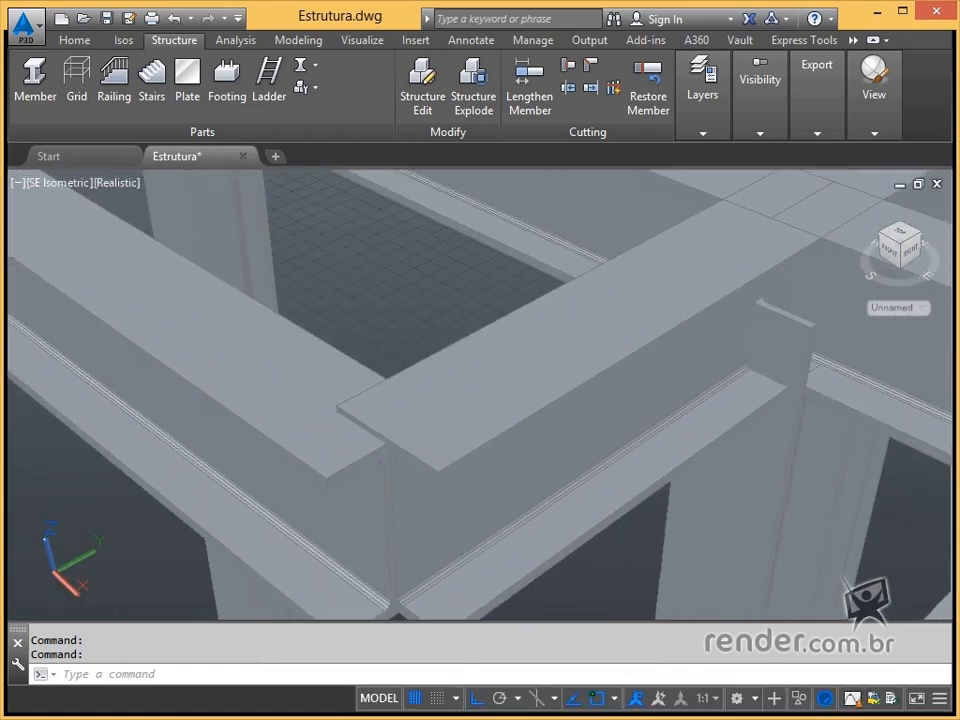
left_click(365, 456)
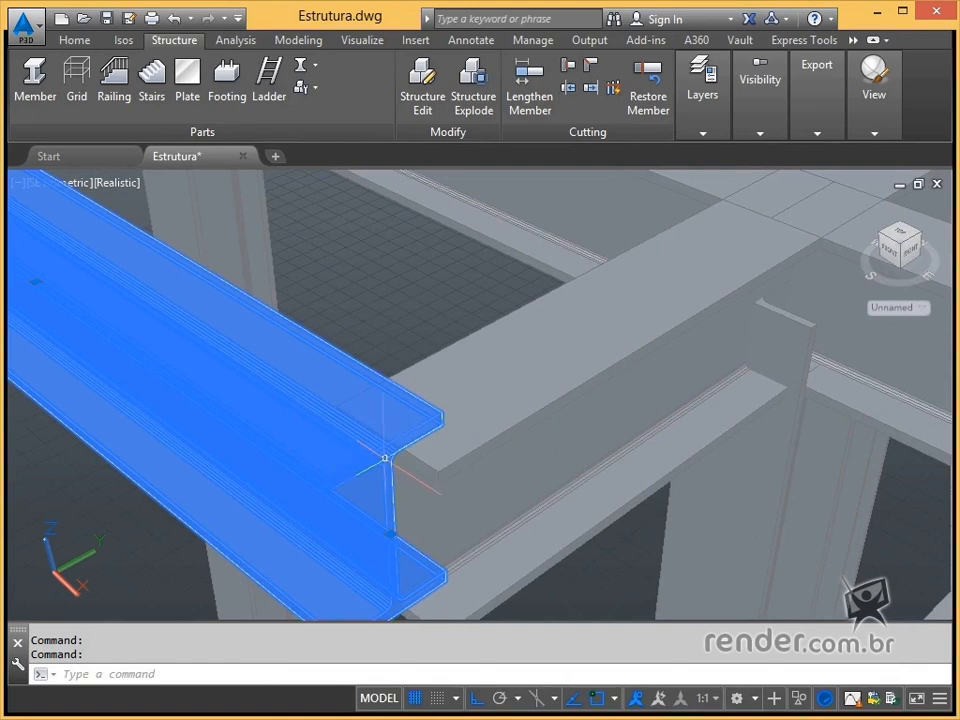
type("m")
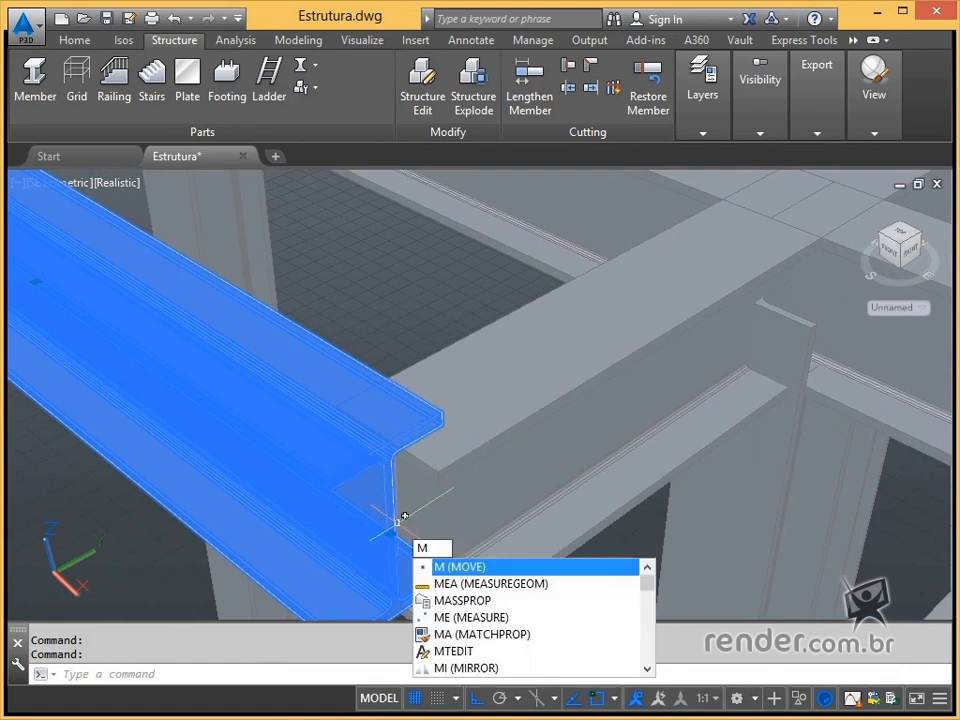
key("Return")
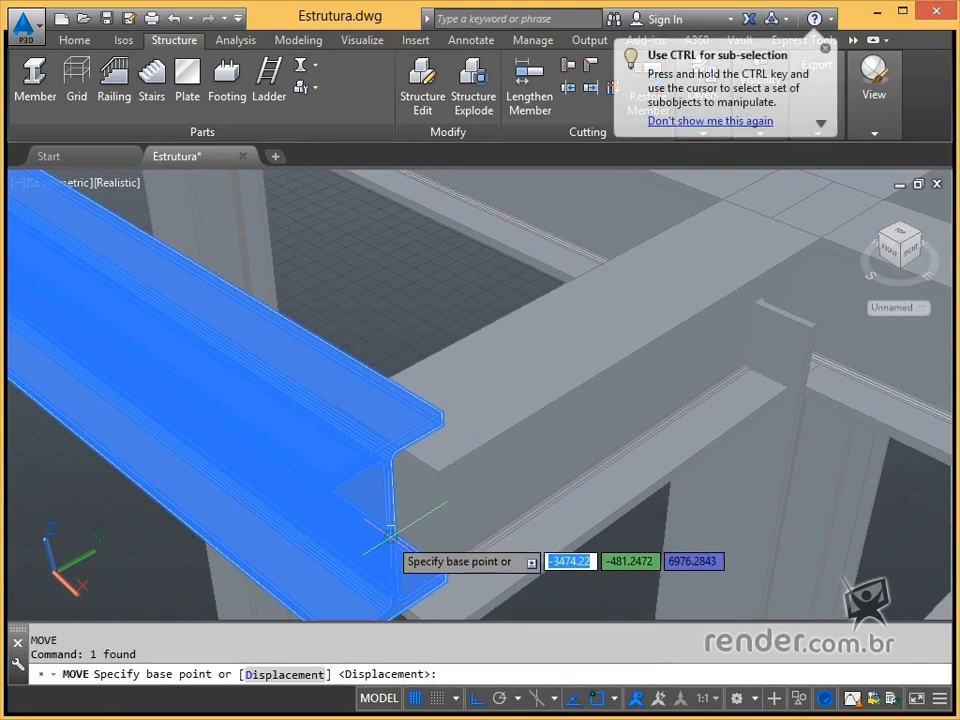
left_click(399, 518)
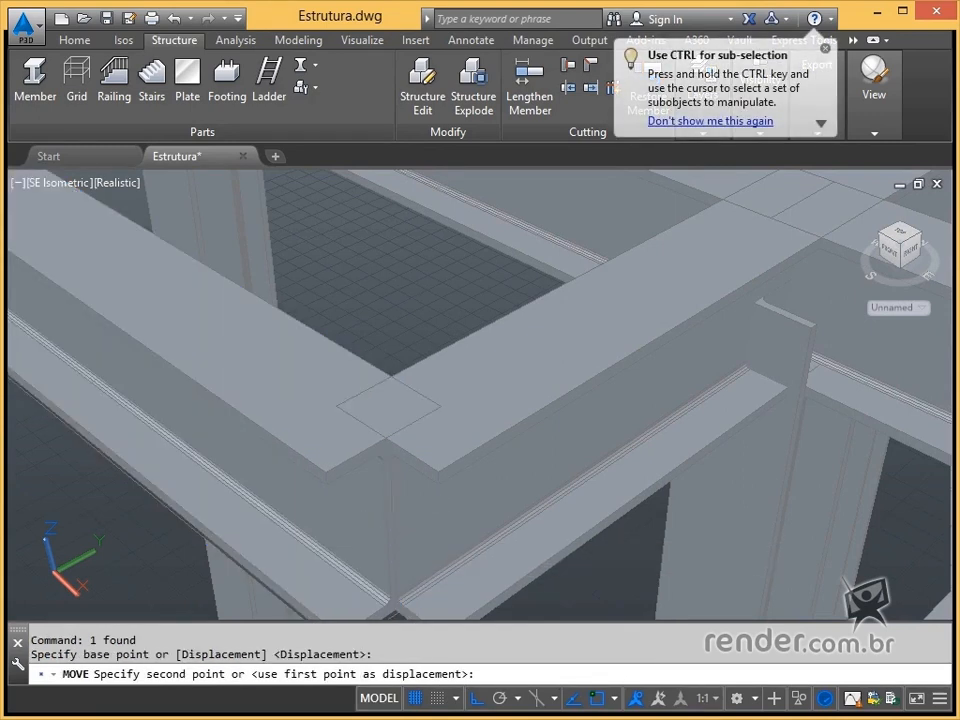
key("Escape")
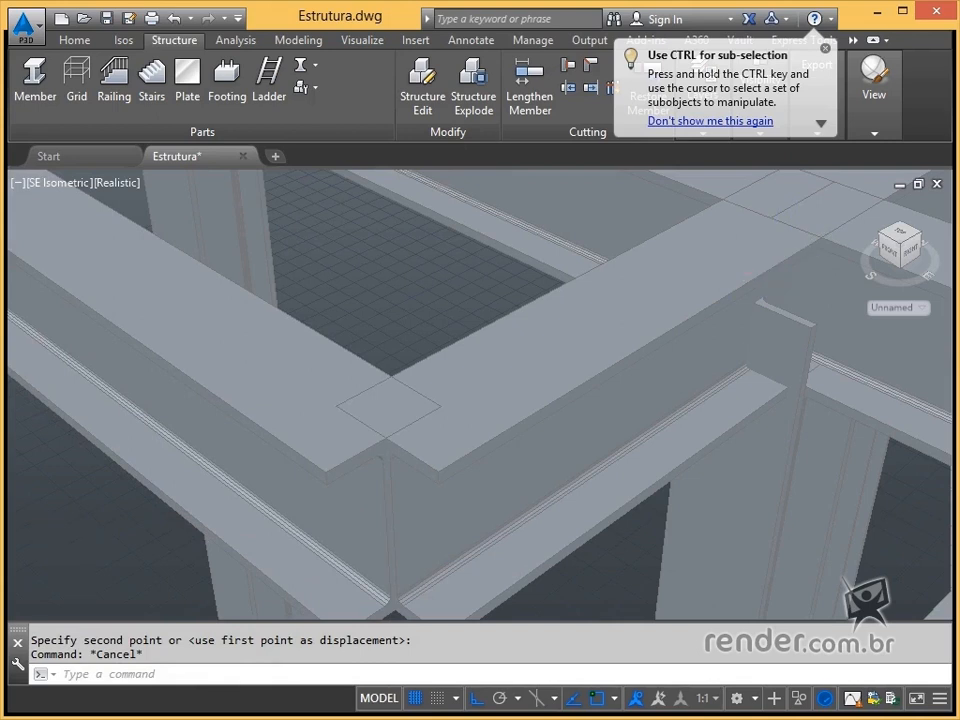
Step: Cut the intermediate column with the Cut Member command, using the outer roof edge beam above it as the limiting member
scroll(723, 264, "down", 6)
middle_click_drag(722, 268, 480, 437)
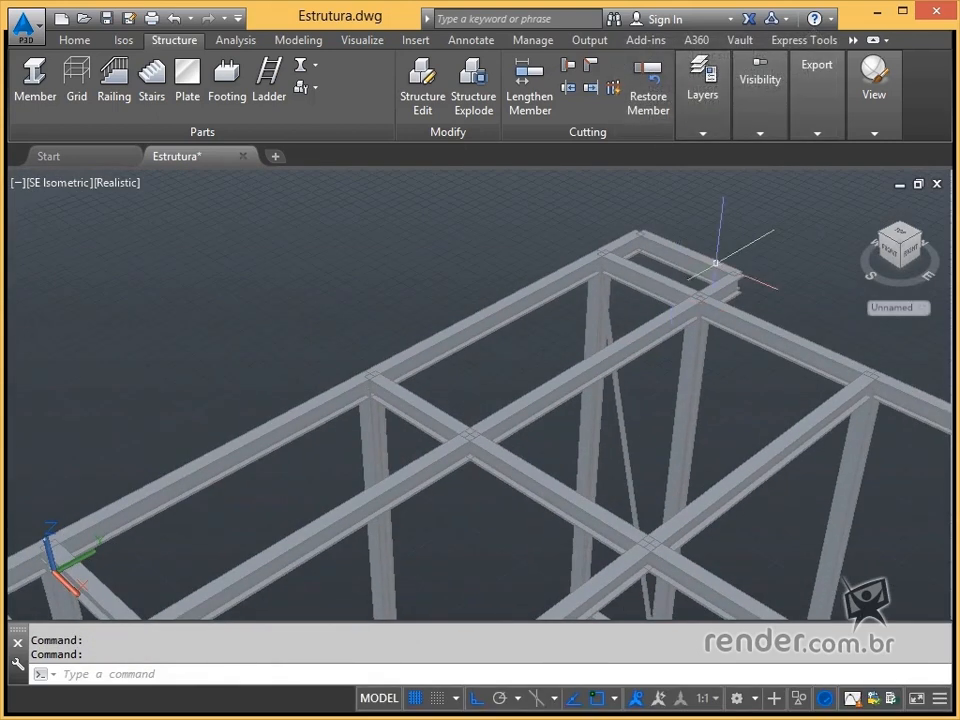
scroll(679, 332, "down", 2)
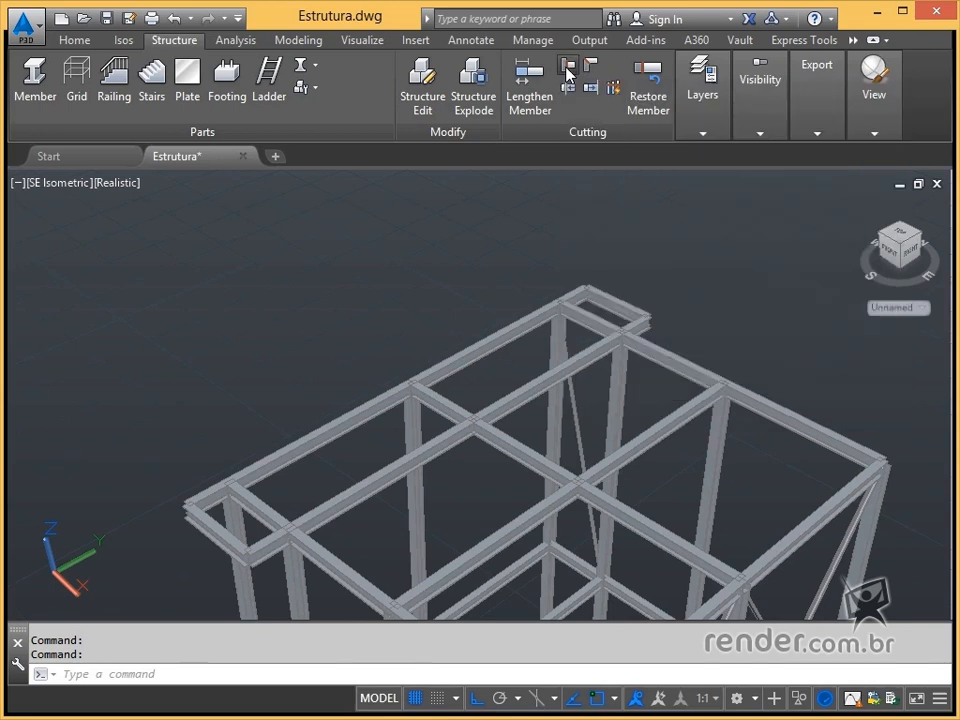
left_click(568, 87)
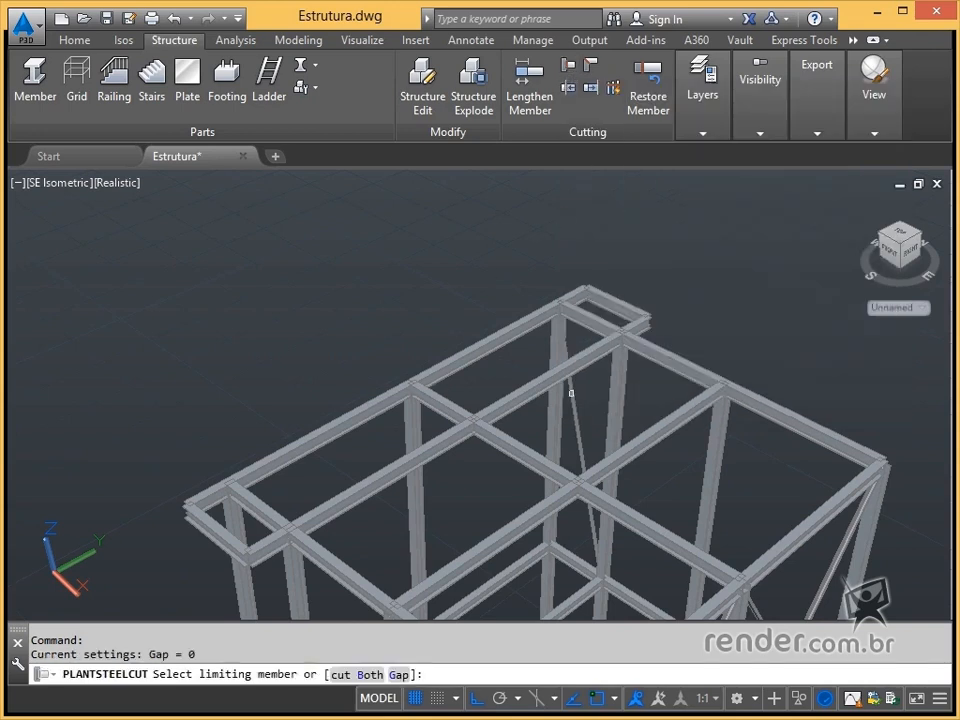
scroll(415, 369, "up", 2)
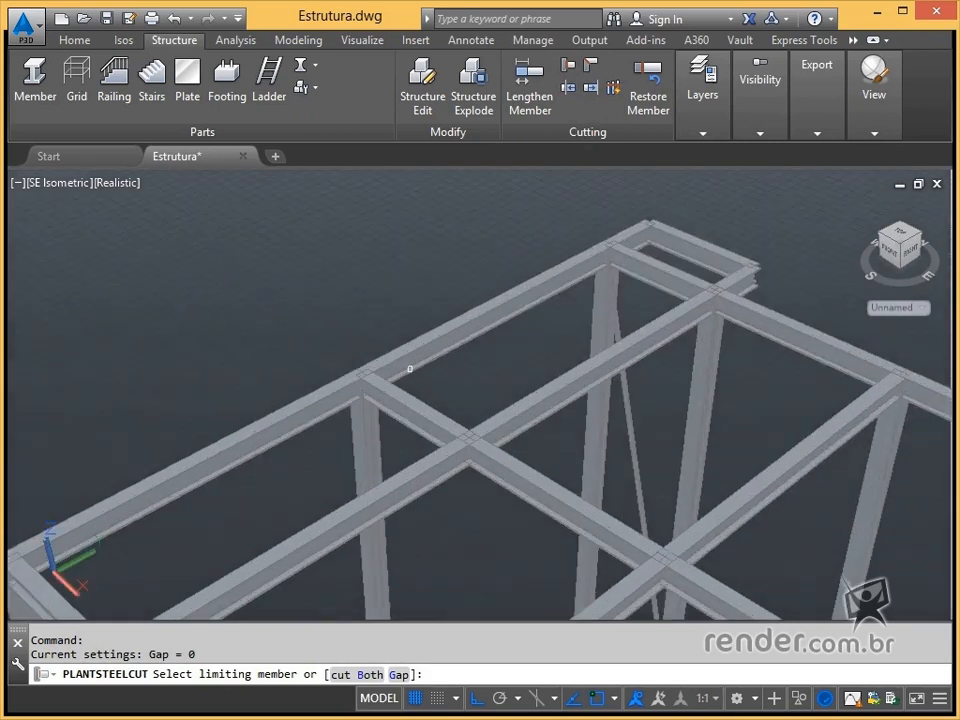
scroll(325, 398, "up", 1)
left_click(325, 398)
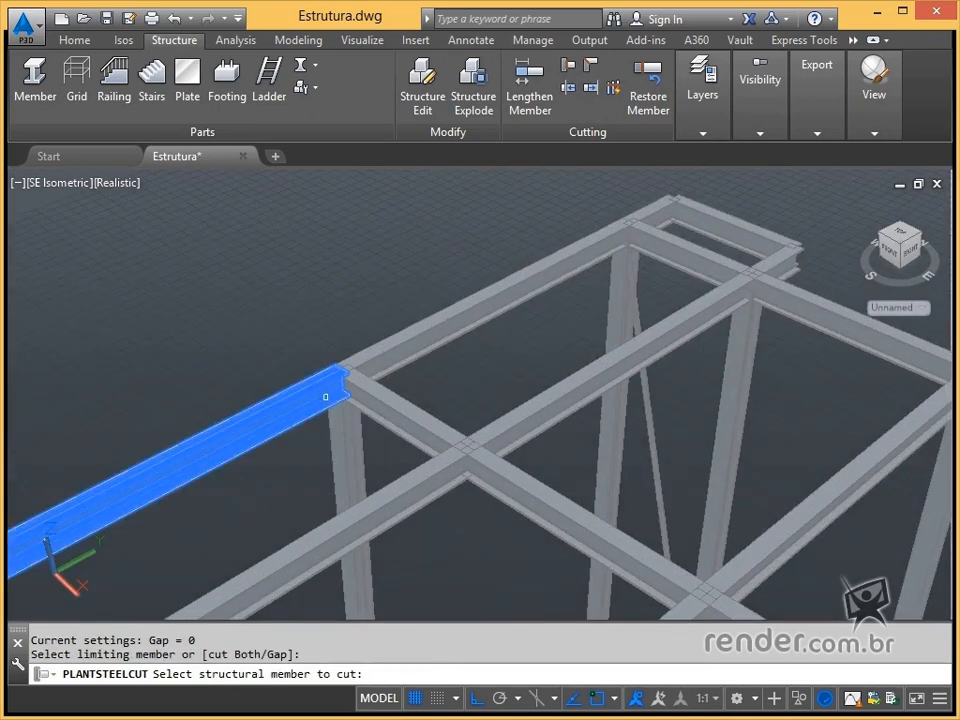
scroll(290, 413, "up", 2)
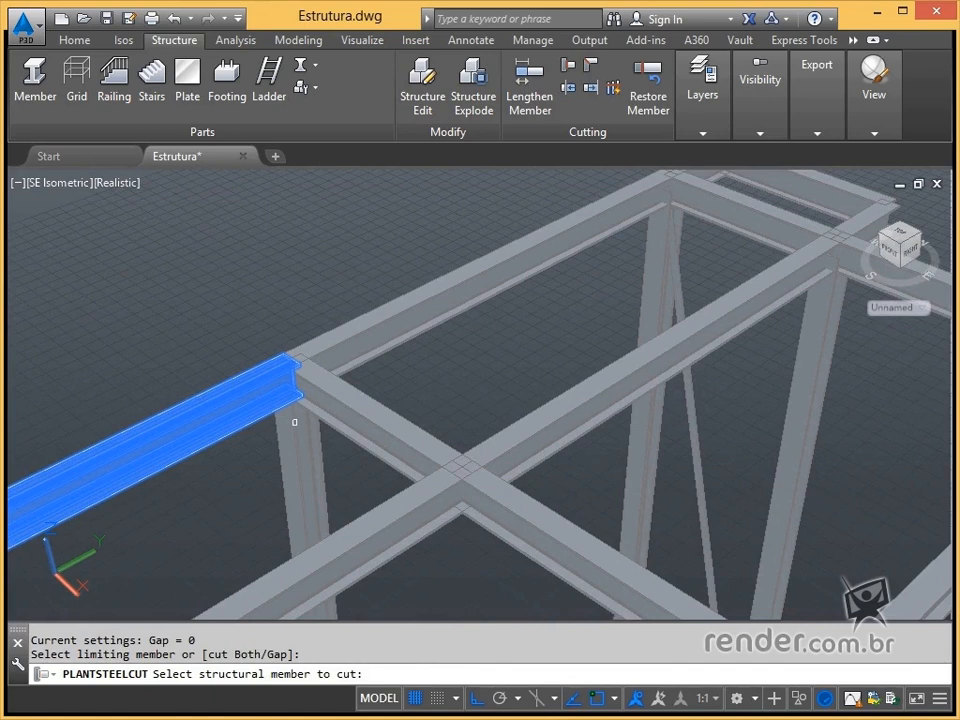
left_click(294, 422)
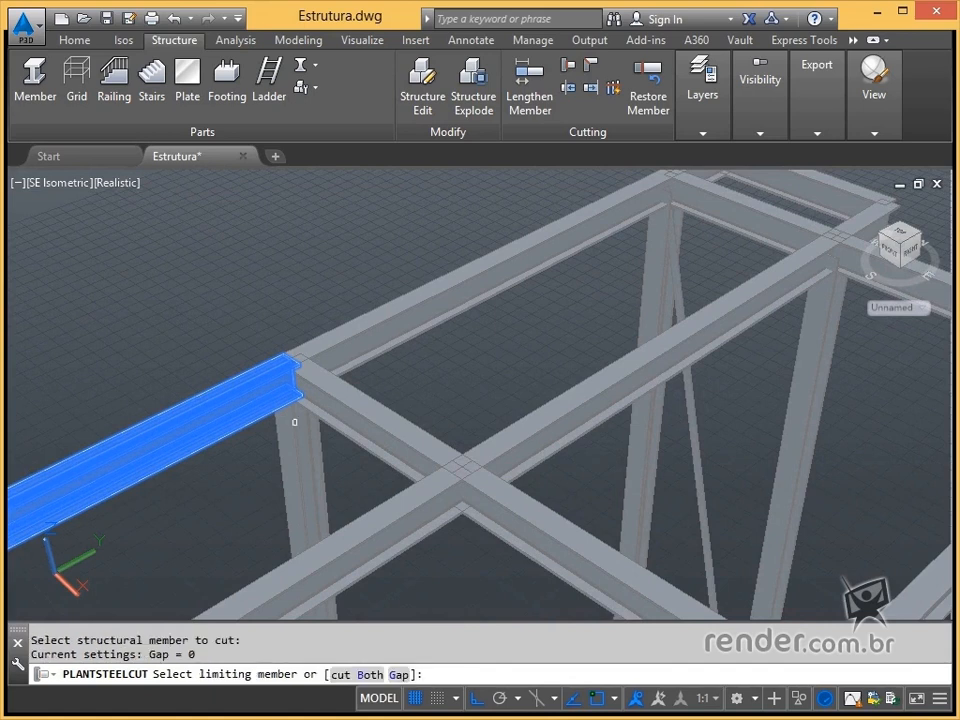
key("Escape")
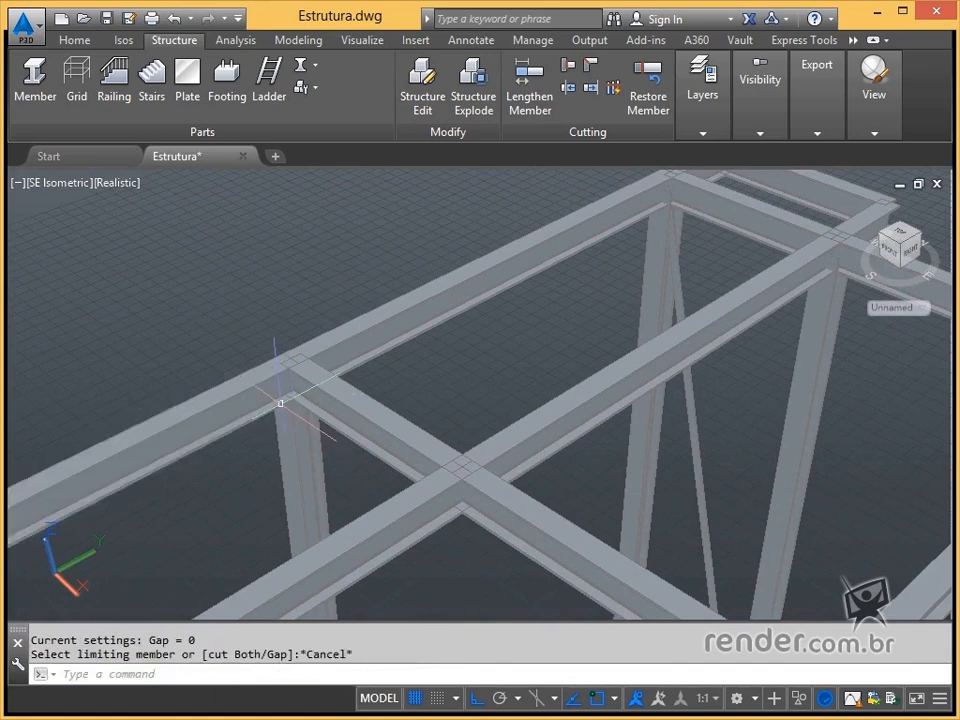
Step: Examine the limiting roof beam and its column joints from the southwest, ending at the corner column beside the overhang
left_click(279, 390)
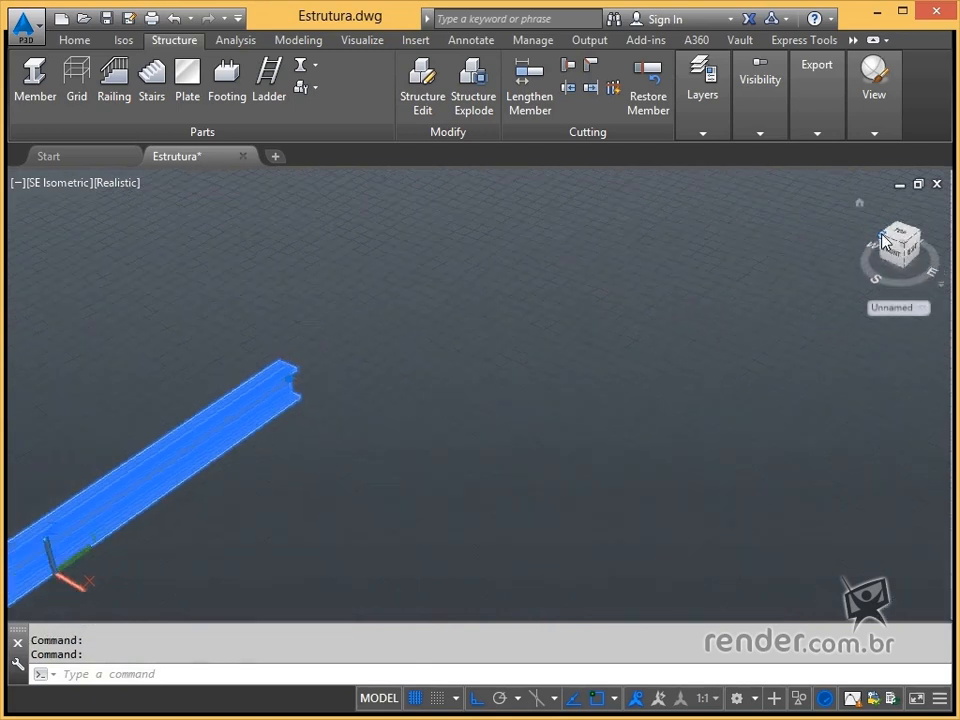
left_click(883, 240)
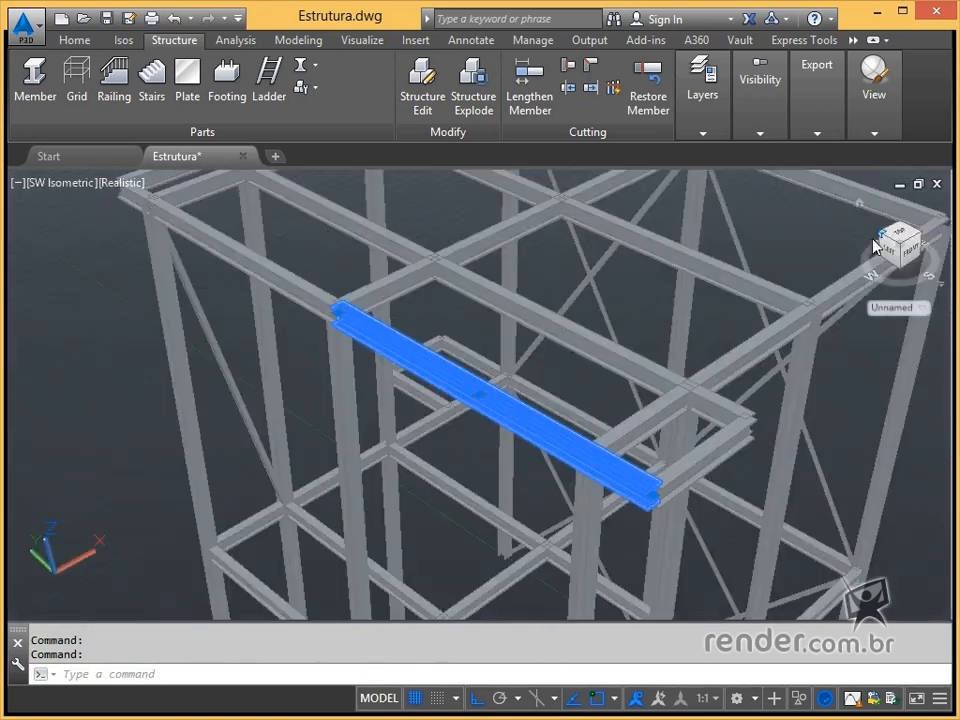
scroll(460, 375, "up", 3)
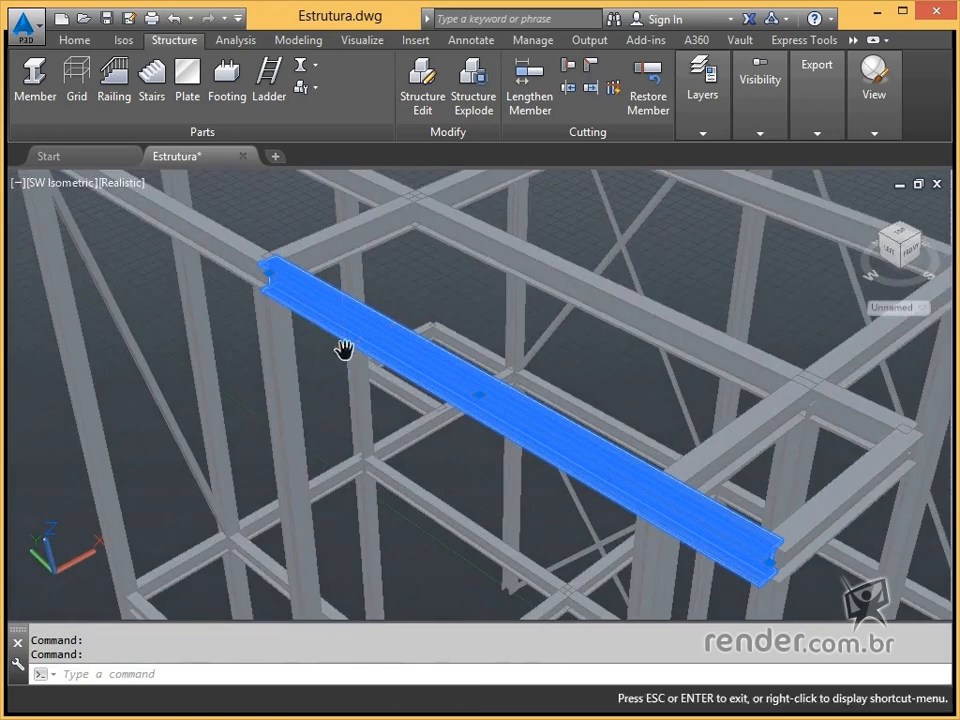
middle_click_drag(225, 354, 546, 343)
scroll(635, 272, "up", 2)
middle_click_drag(635, 272, 868, 403, "shift")
key("Escape")
scroll(563, 229, "up", 1)
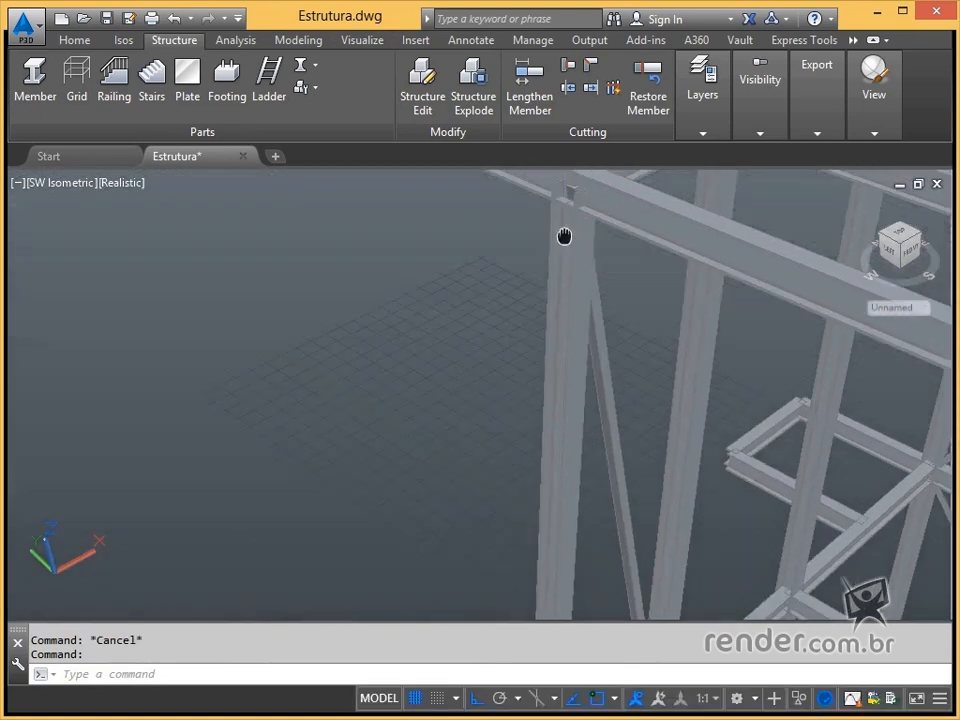
middle_click_drag(563, 229, 574, 341)
scroll(574, 341, "up", 1)
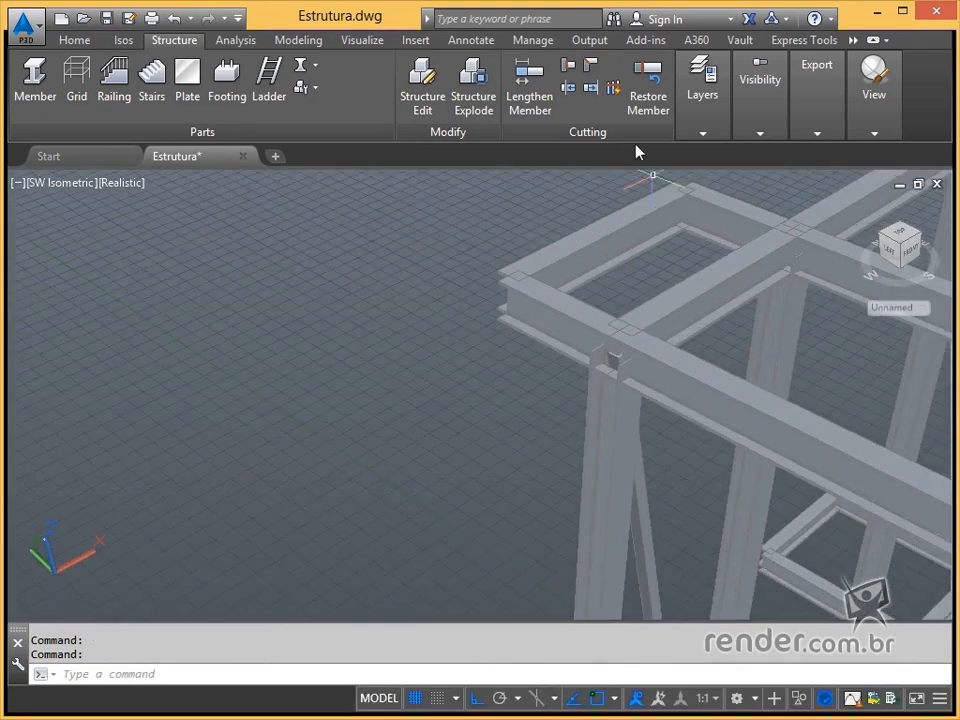
Step: Cut the corner column beside the overhang with Cut Member, using the roof edge beam above it as the limiting member
left_click(570, 66)
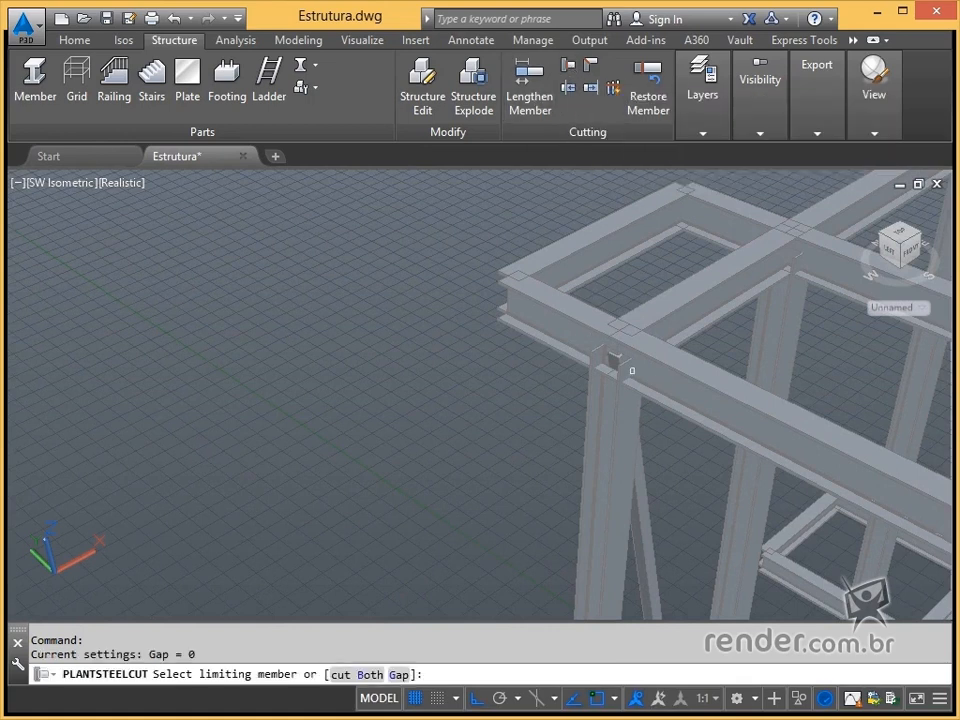
left_click(613, 358)
left_click(615, 408)
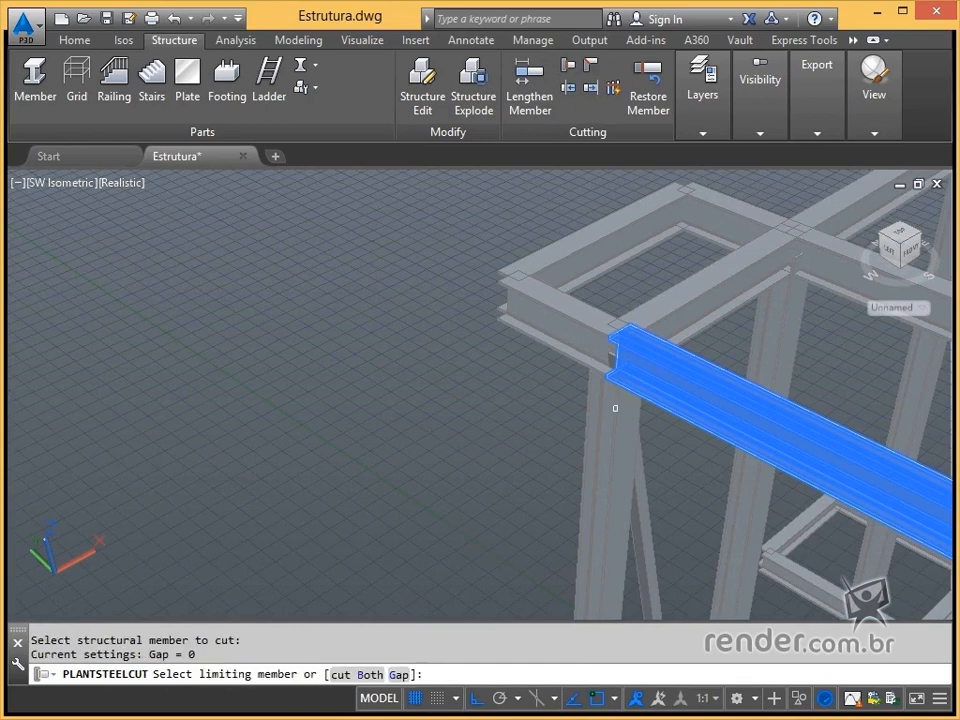
key("Escape")
Step: Cut the column at the overhang's inner junction, using the adjoining end roof beam as the limiting member
middle_click_drag(746, 268, 592, 300)
scroll(568, 315, "up", 5)
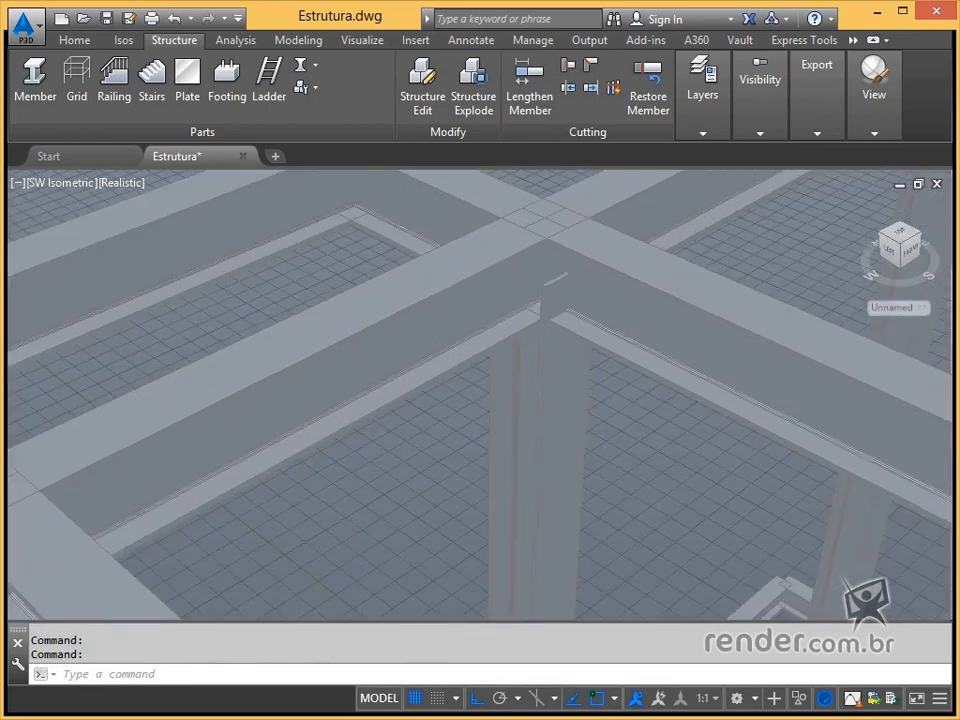
left_click(570, 68)
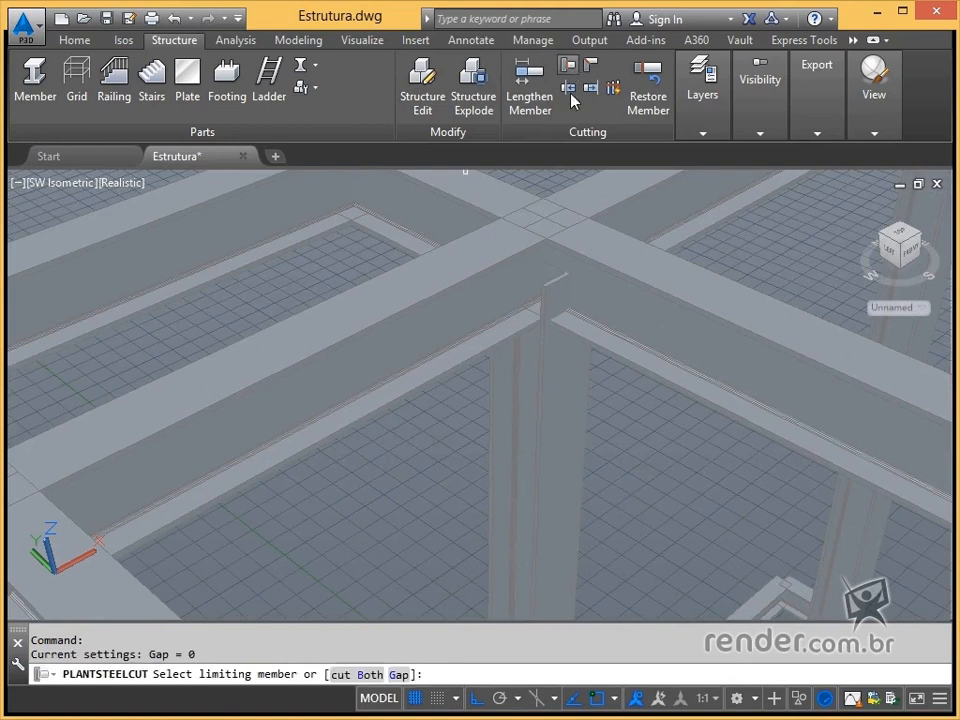
left_click(531, 277)
left_click(548, 364)
key("Escape")
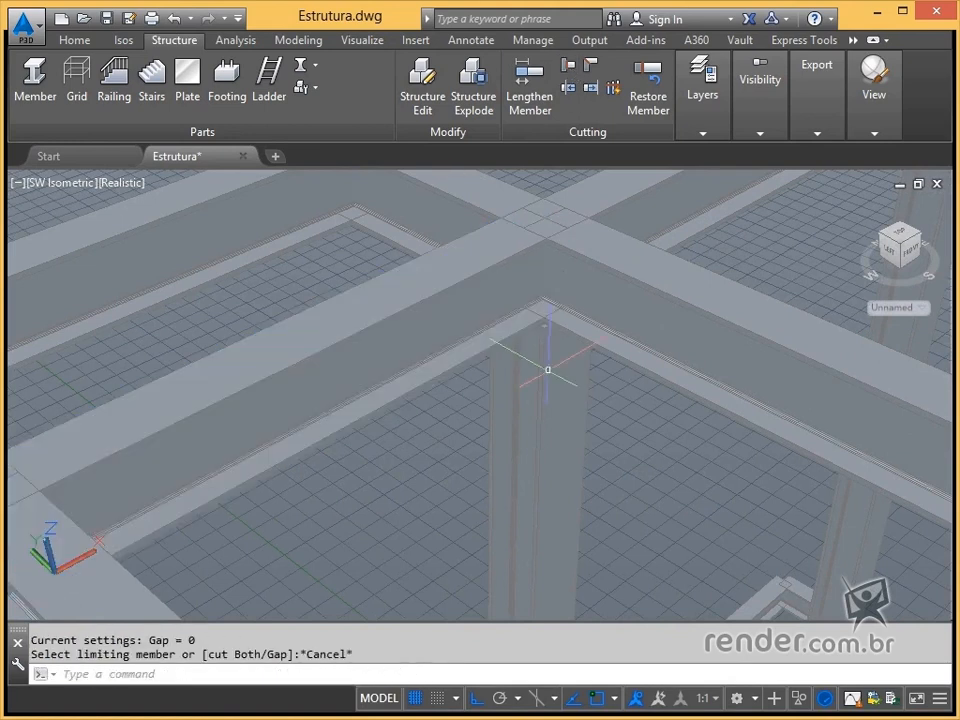
Step: Cut the next column along that end of the frame, using the roof beam segment between the two columns as the limiting member
scroll(600, 314, "up", 2)
middle_click_drag(785, 228, 459, 390)
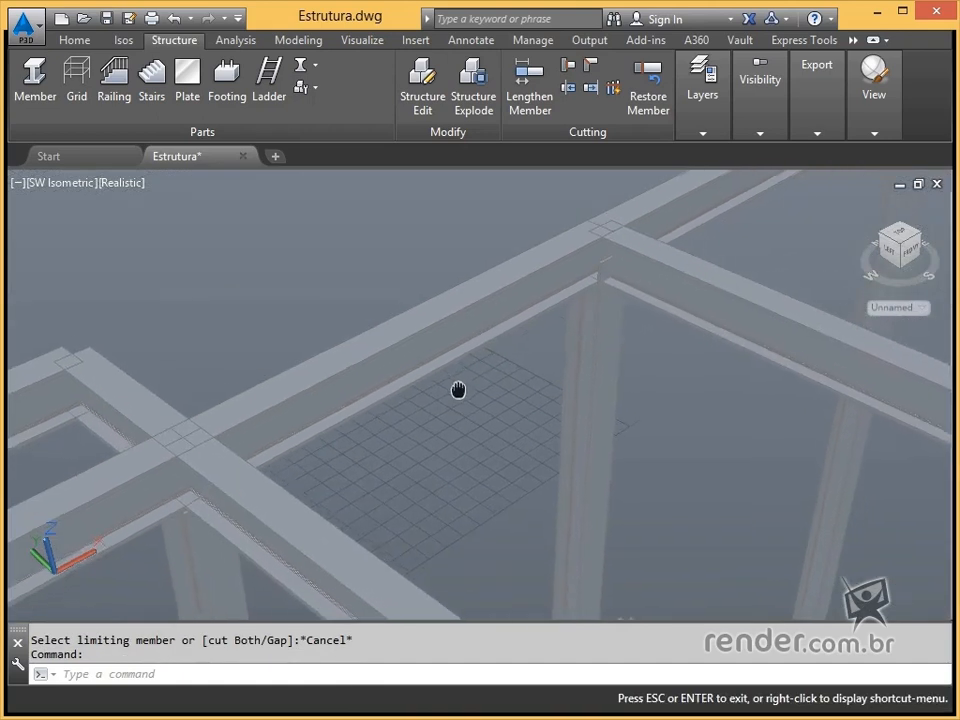
left_click(588, 68)
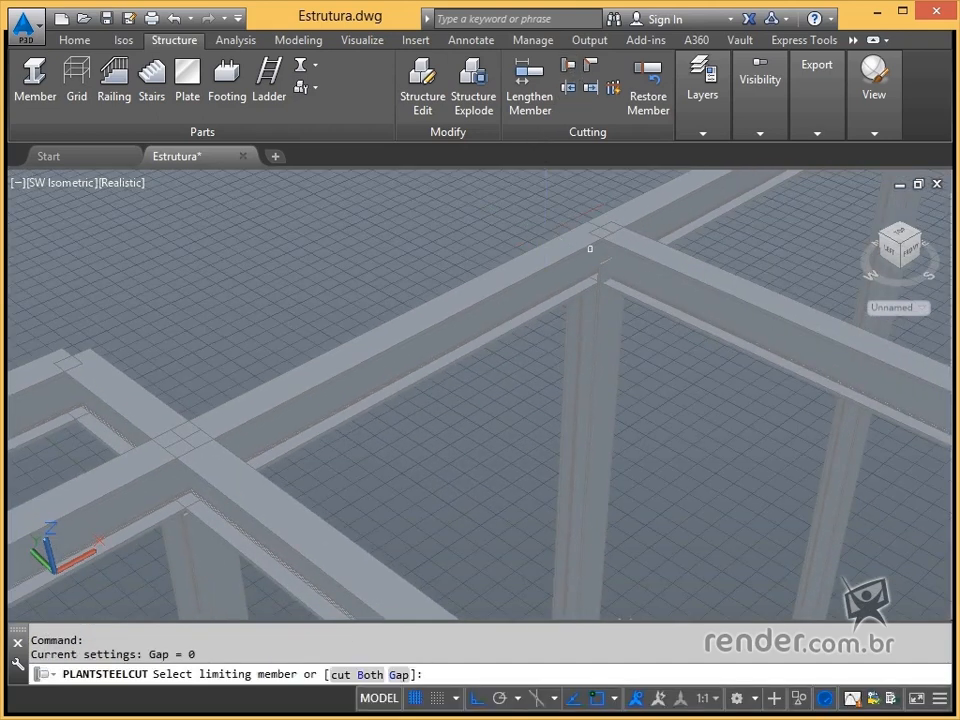
left_click(584, 279)
left_click(598, 312)
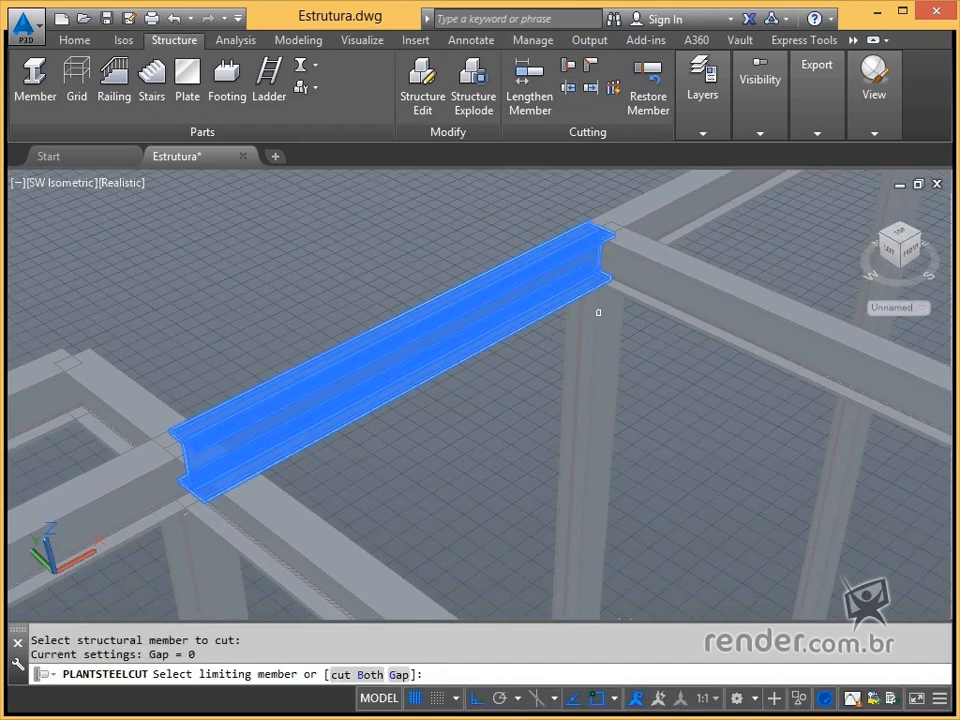
key("Escape")
Step: Cut the far corner column beside the diagonal brace, using the end roof beam above it as the limiting member
scroll(640, 265, "down", 1)
middle_click_drag(690, 242, 453, 374)
scroll(628, 236, "up", 2)
middle_click_drag(633, 239, 542, 335)
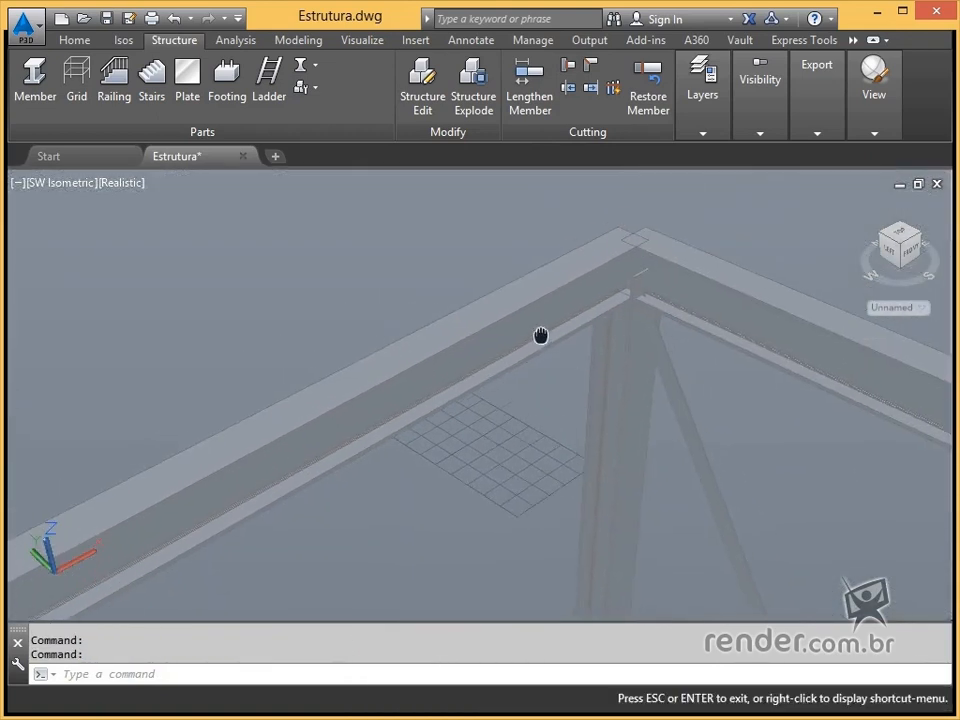
left_click(577, 86)
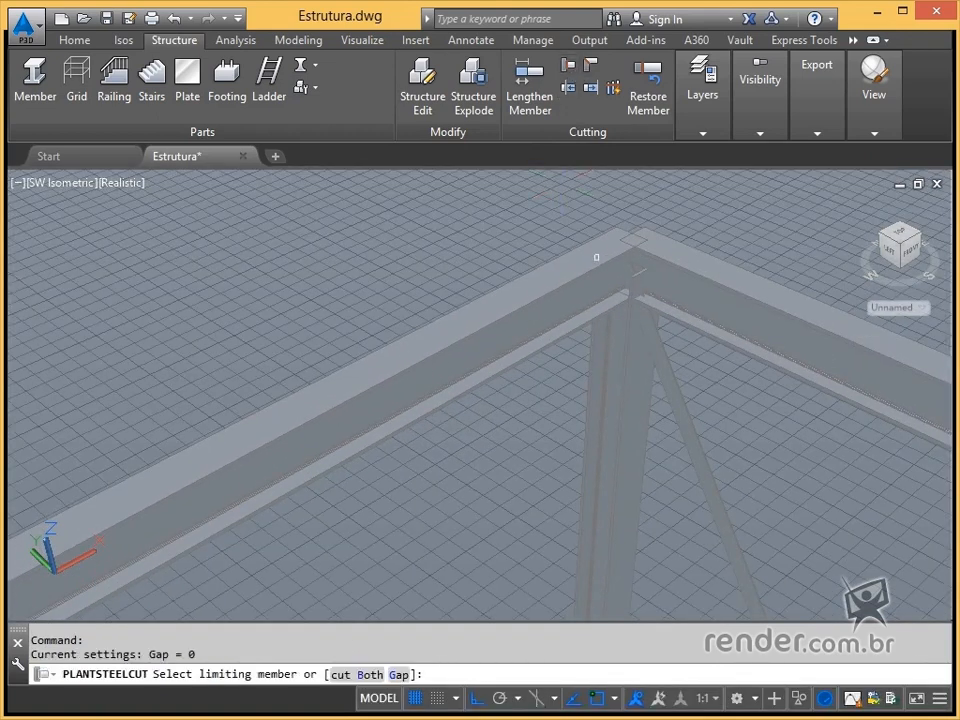
left_click(603, 282)
left_click(623, 333)
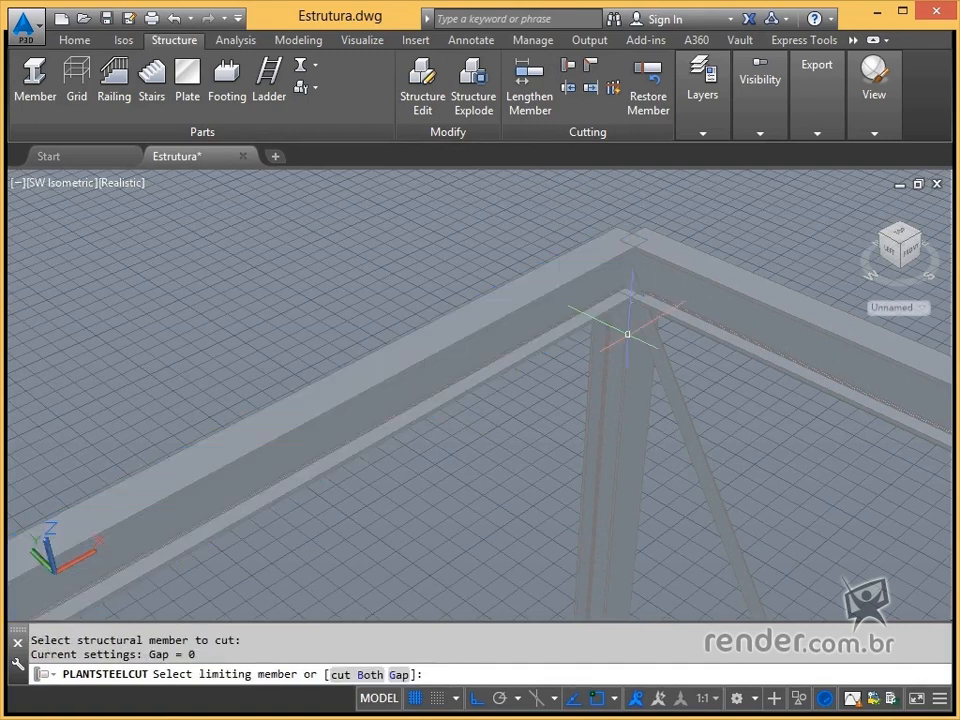
key("Escape")
Step: Join the two roof beams at the far corner with a Miter bisector cut
scroll(627, 333, "down", 3)
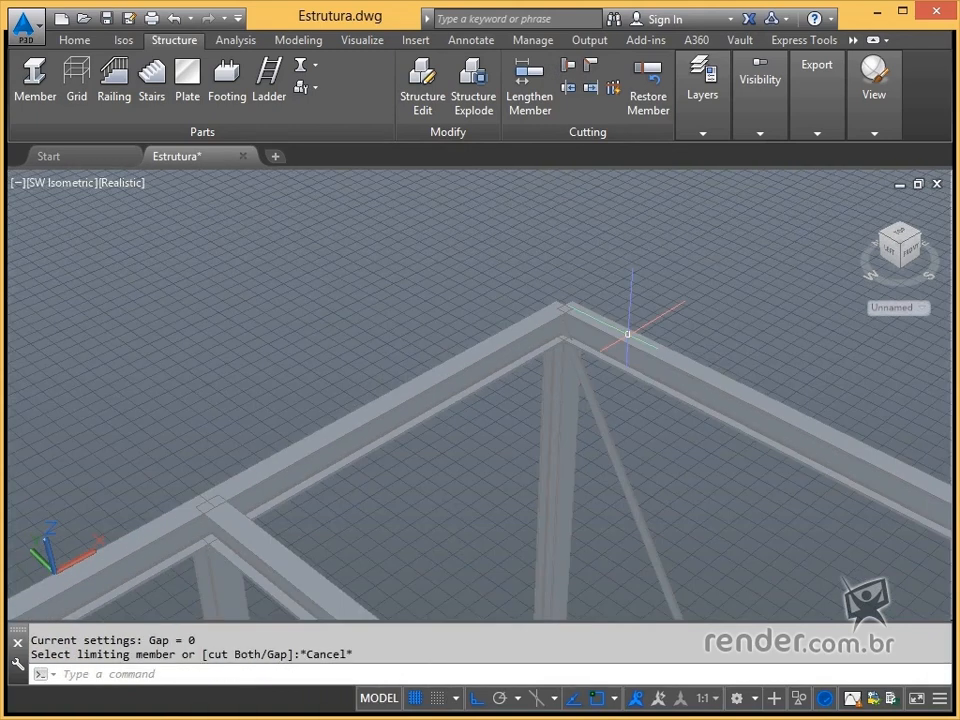
left_click(591, 66)
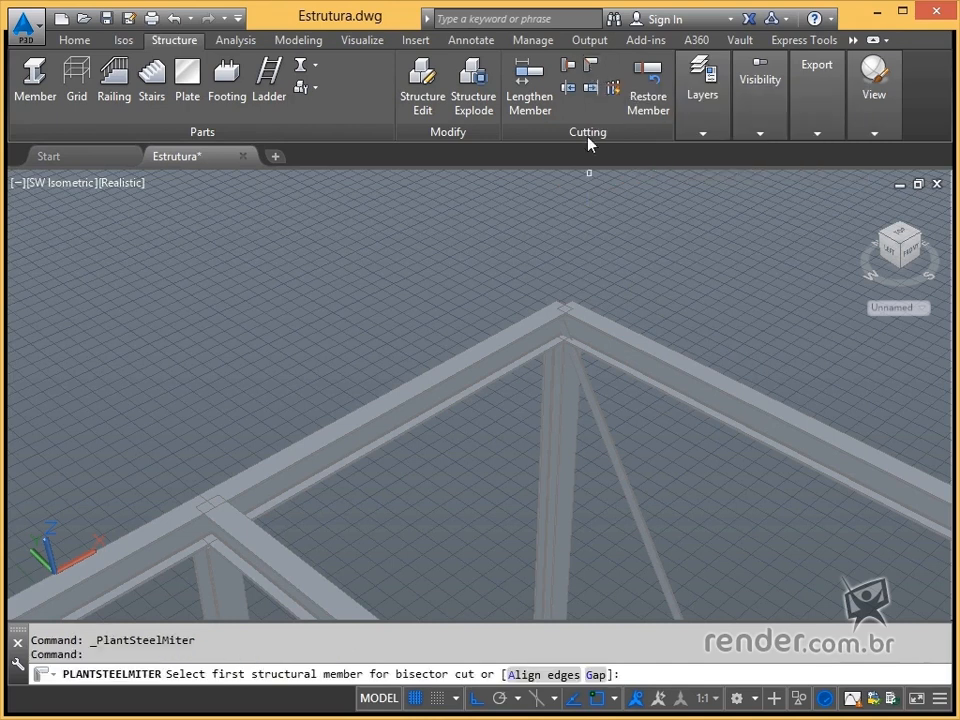
left_click(545, 324)
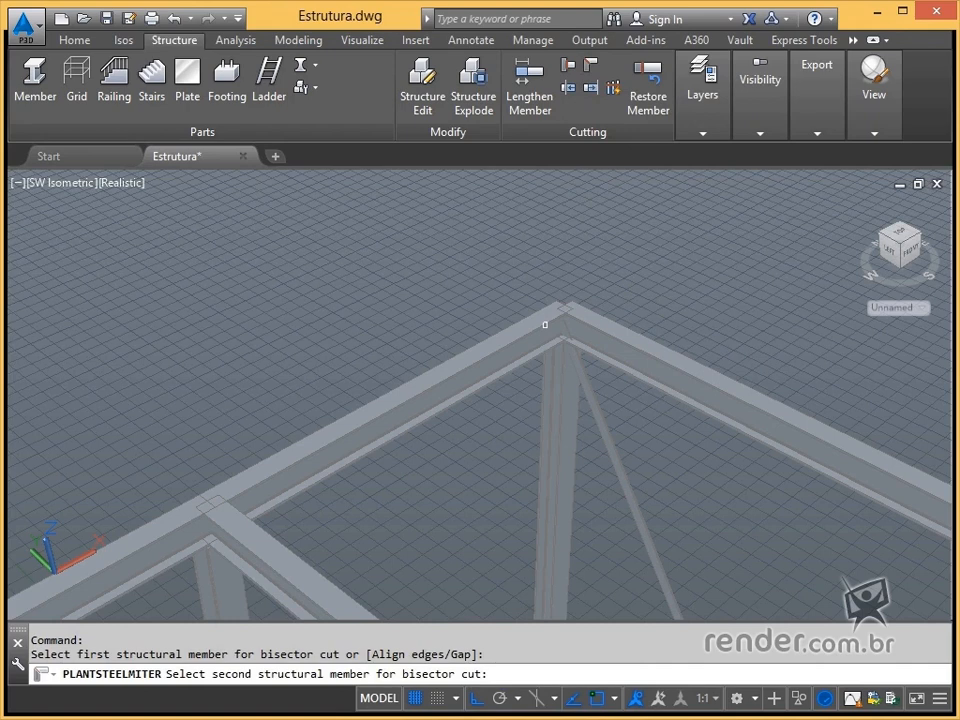
left_click(588, 323)
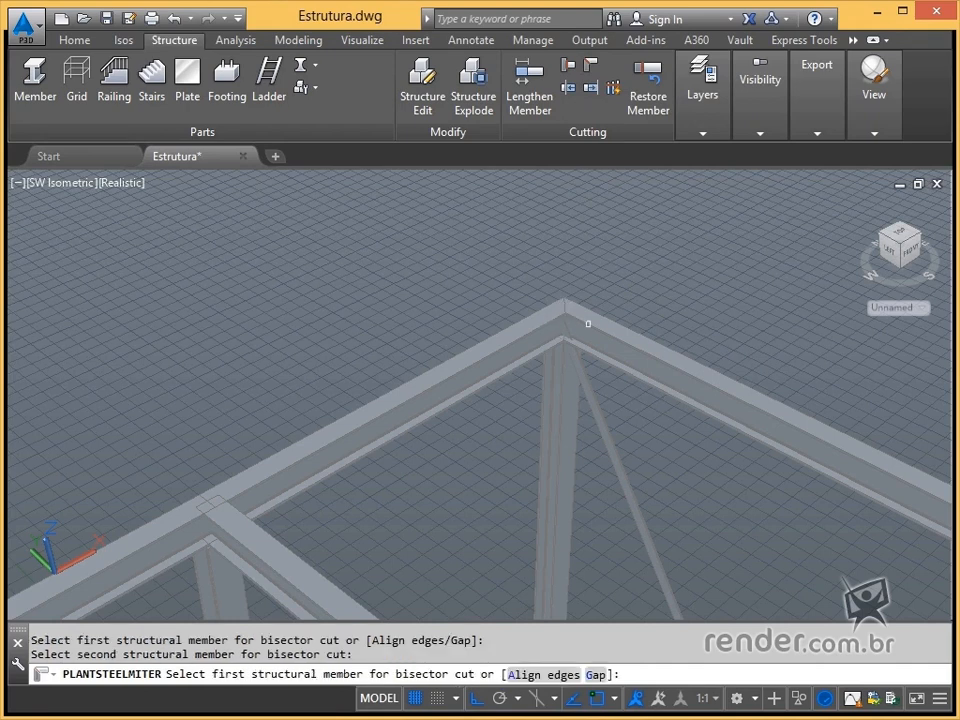
scroll(568, 308, "up", 4)
middle_click_drag(600, 268, 630, 324)
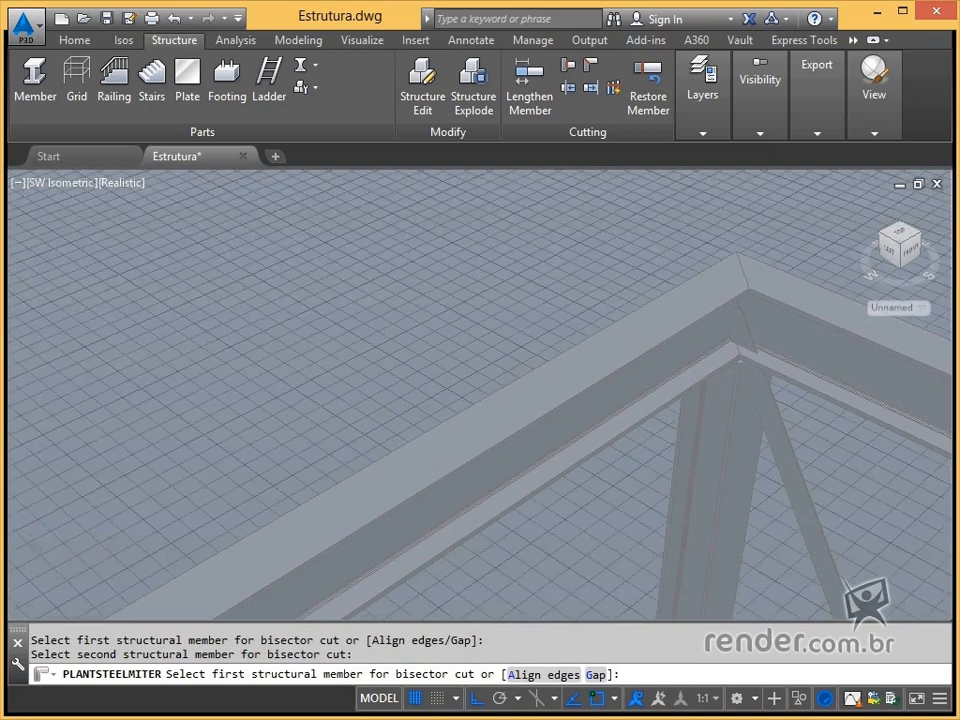
Step: Miter both outer corners of the first roof overhang, joining its cross beam to the two extended roof beams with bisector cuts
scroll(537, 337, "down", 4)
middle_click_drag(429, 386, 701, 270)
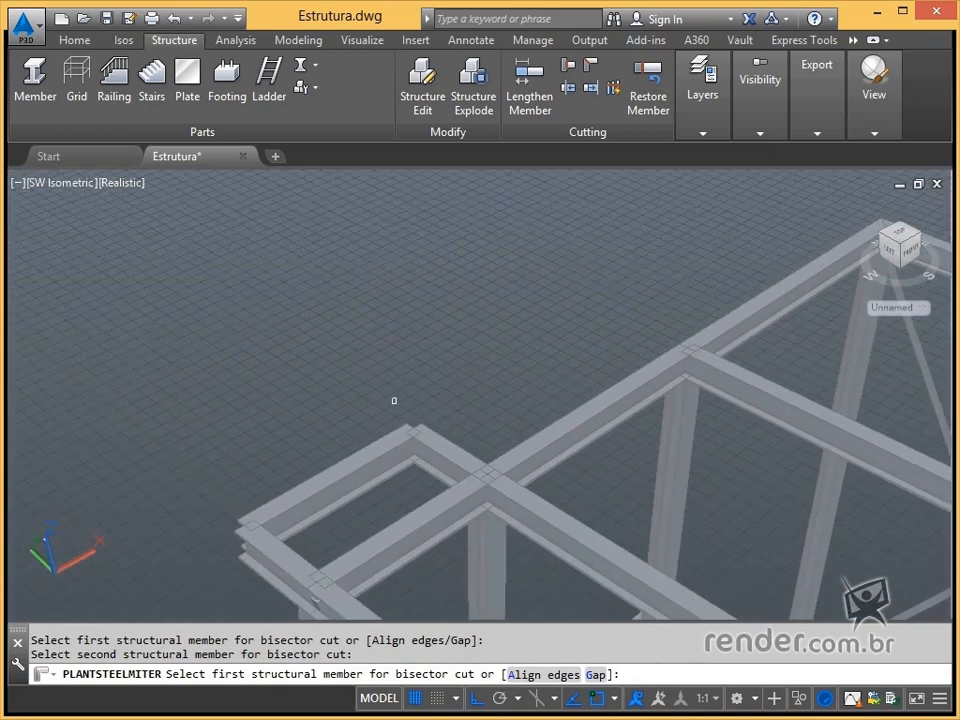
scroll(372, 445, "up", 2)
left_click(306, 480)
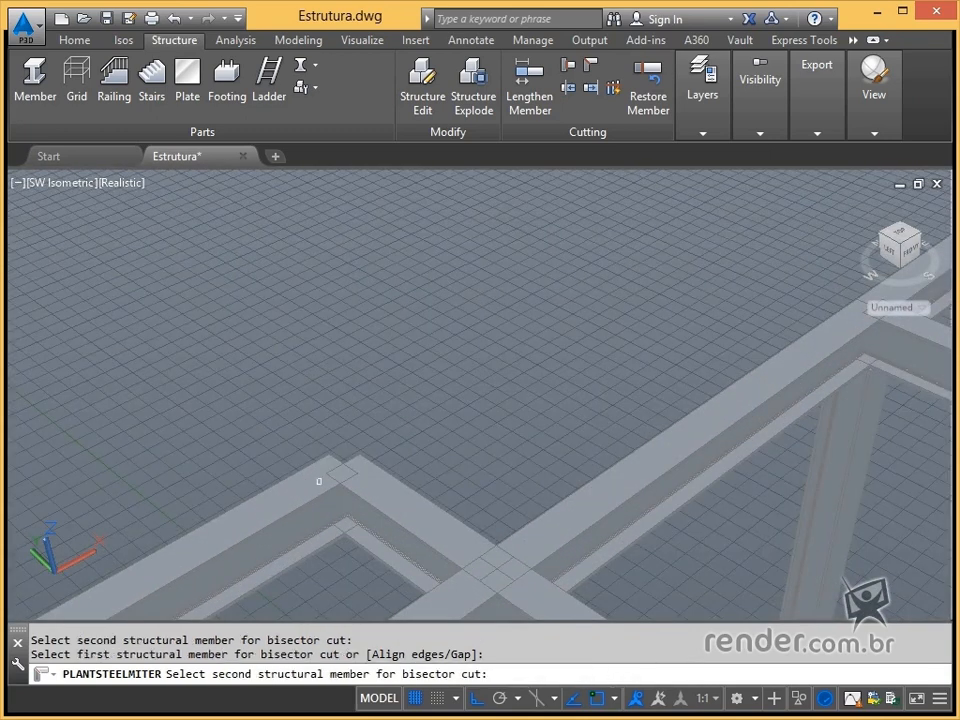
left_click(360, 483)
scroll(358, 482, "down", 3)
middle_click_drag(298, 536, 467, 386)
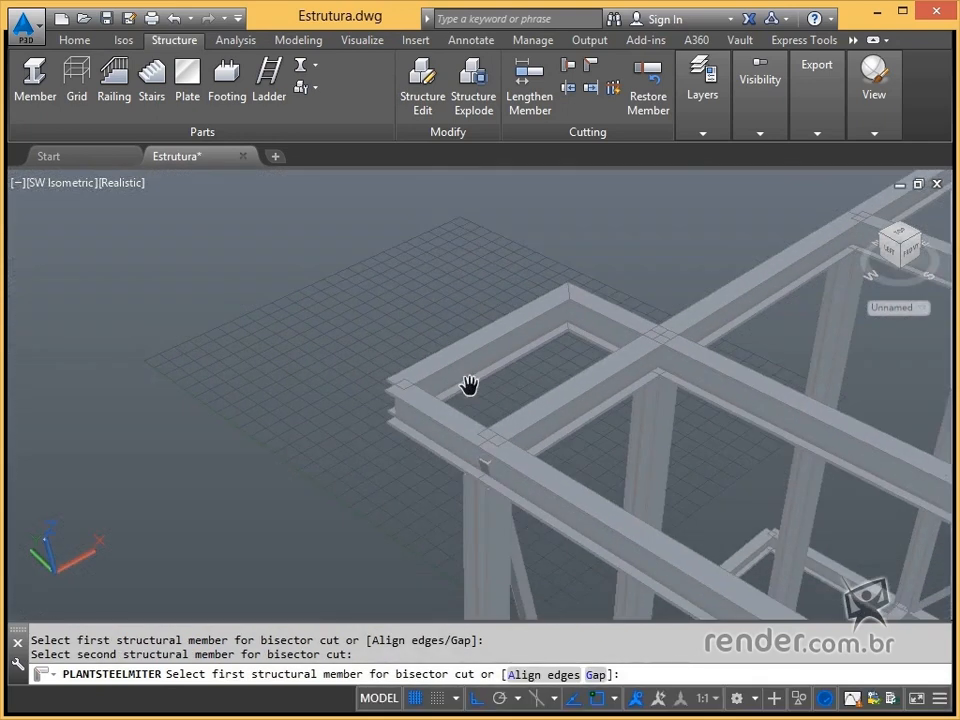
left_click(409, 381)
left_click(488, 452)
Step: Miter both outer corners of the roof overhang at the opposite end of the frame with bisector cuts
scroll(488, 452, "down", 3)
middle_click_drag(636, 452, 371, 300)
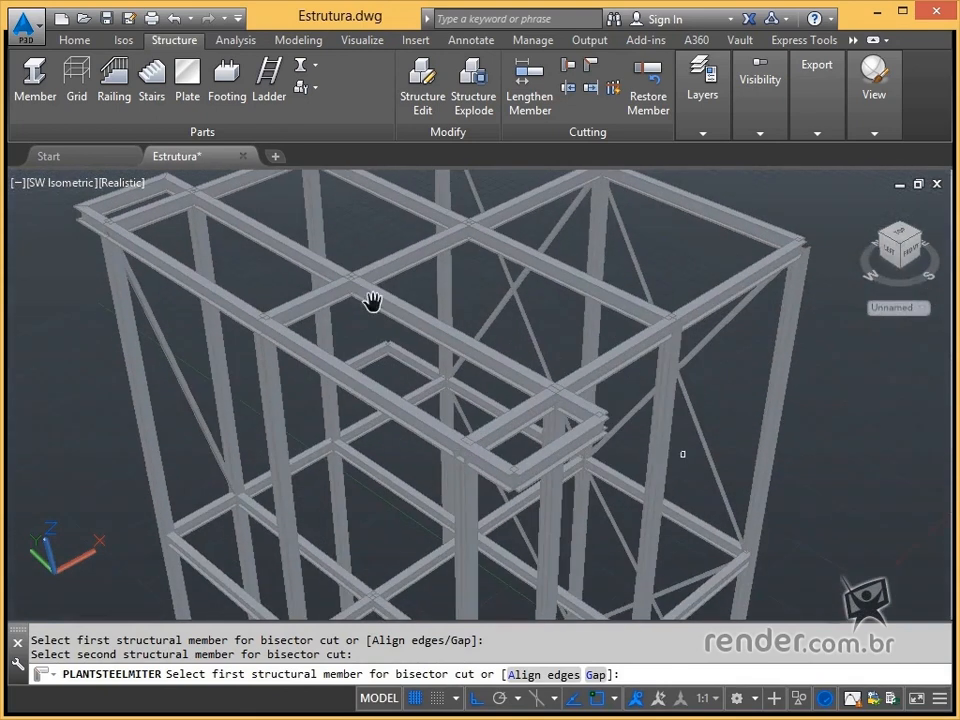
scroll(510, 470, "up", 2)
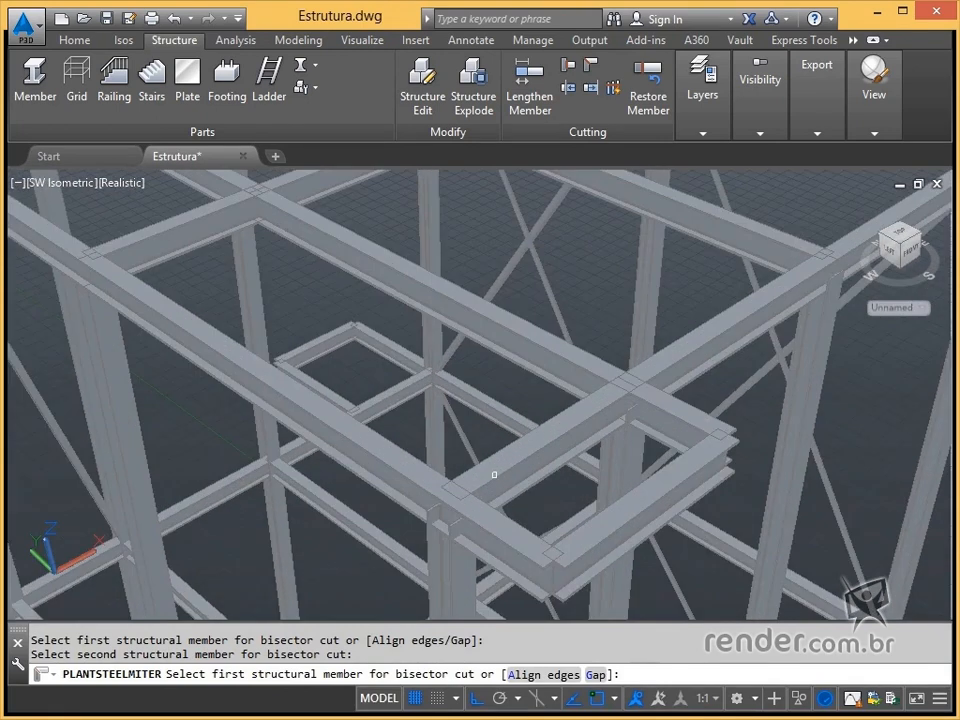
left_click(521, 538)
left_click(637, 498)
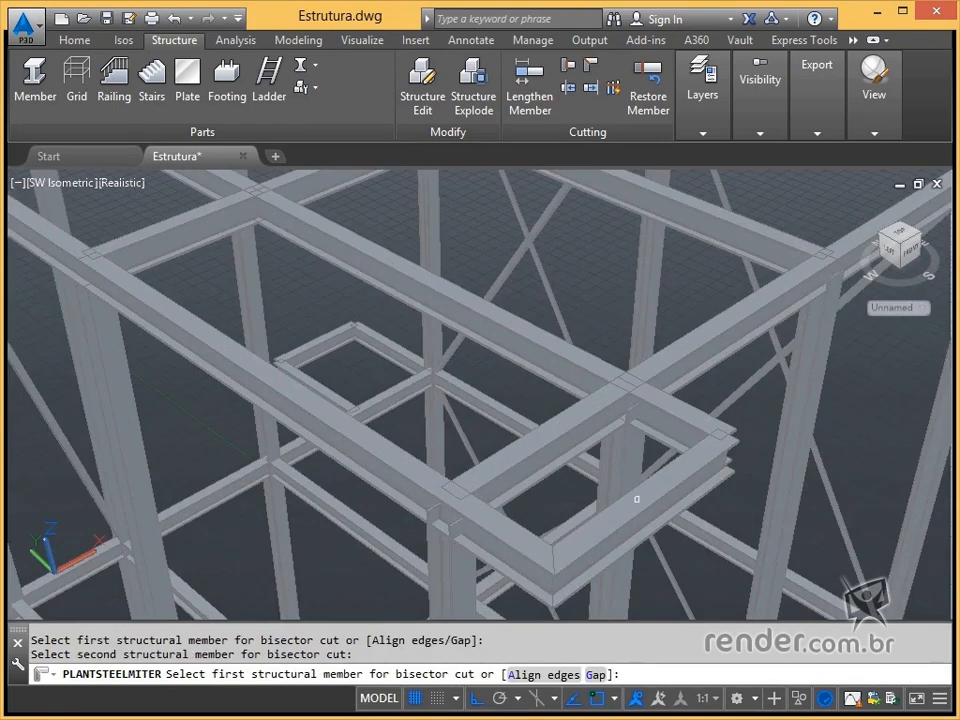
left_click(711, 436)
left_click(705, 422)
Step: From the northwest side, miter both outer corners of the lower-level overhang with bisector cuts
scroll(699, 430, "down", 5)
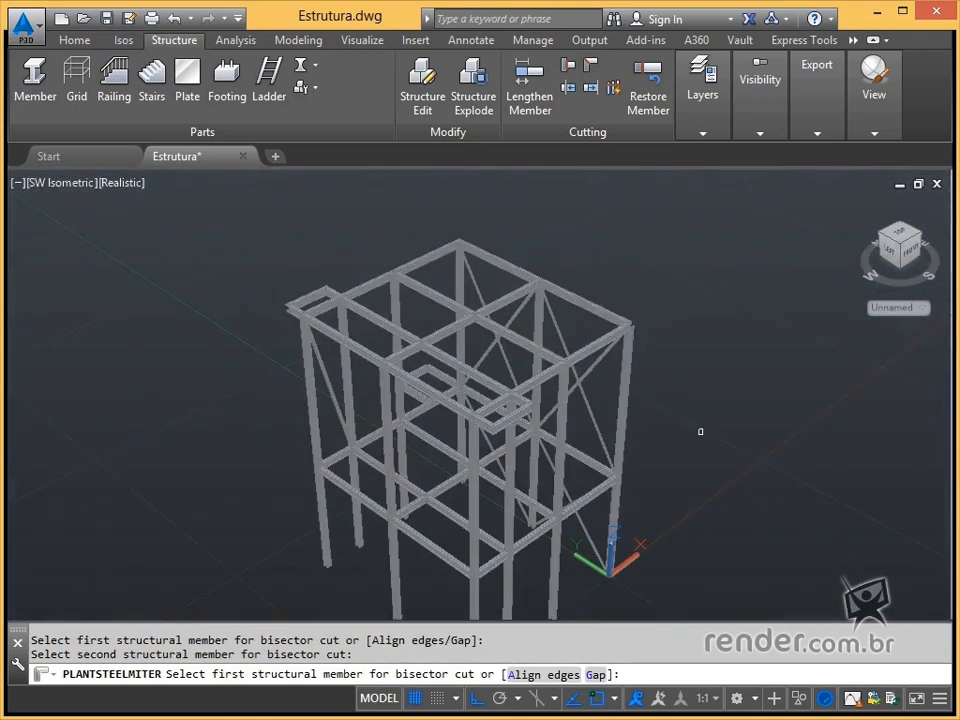
scroll(421, 386, "up", 5)
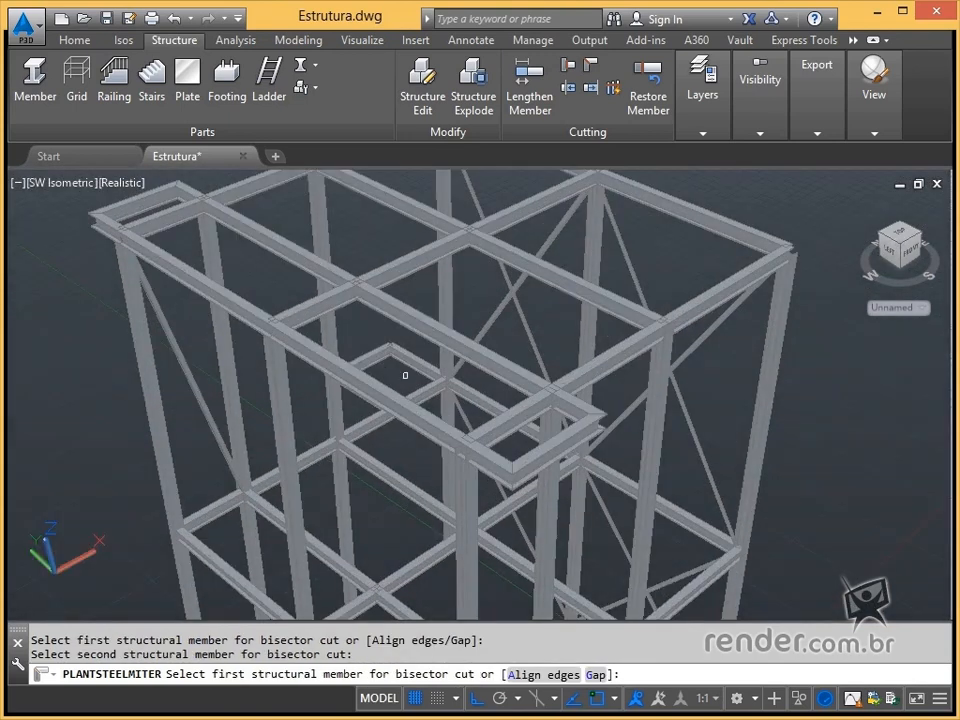
left_click_drag(876, 240, 886, 240)
scroll(216, 420, "up", 5)
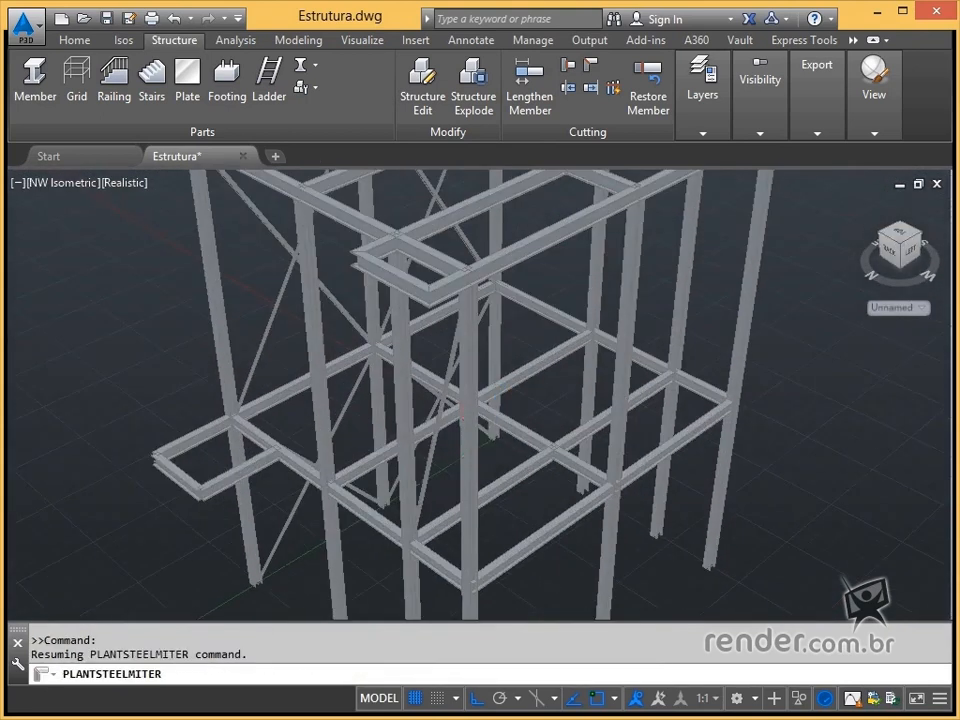
middle_click_drag(216, 464, 355, 395)
scroll(355, 395, "up", 5)
middle_click_drag(242, 442, 379, 418)
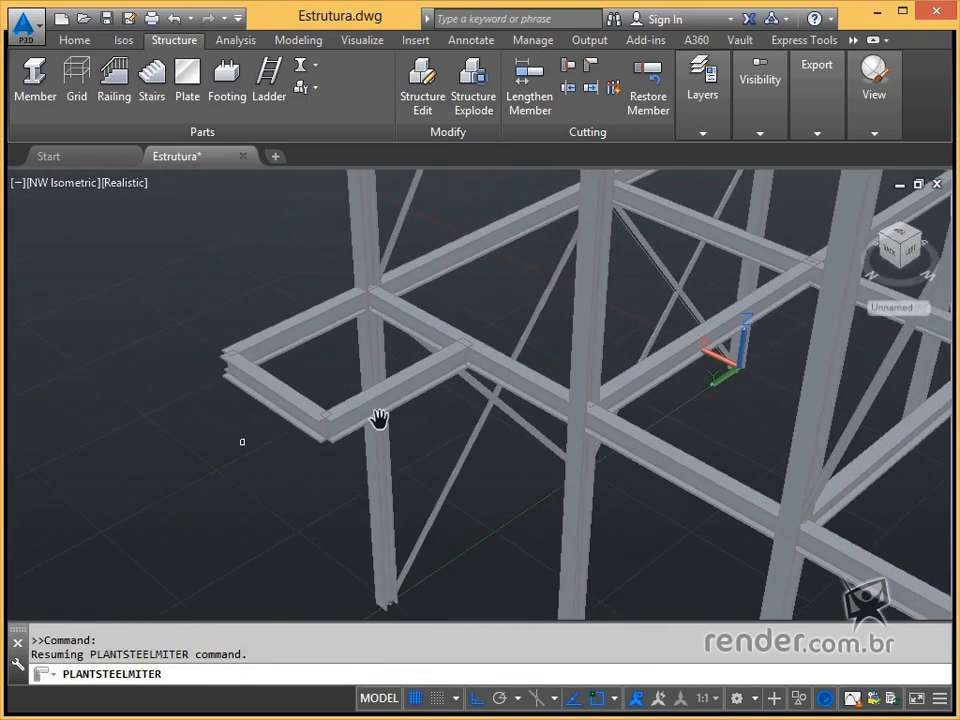
left_click(310, 416)
left_click(234, 355)
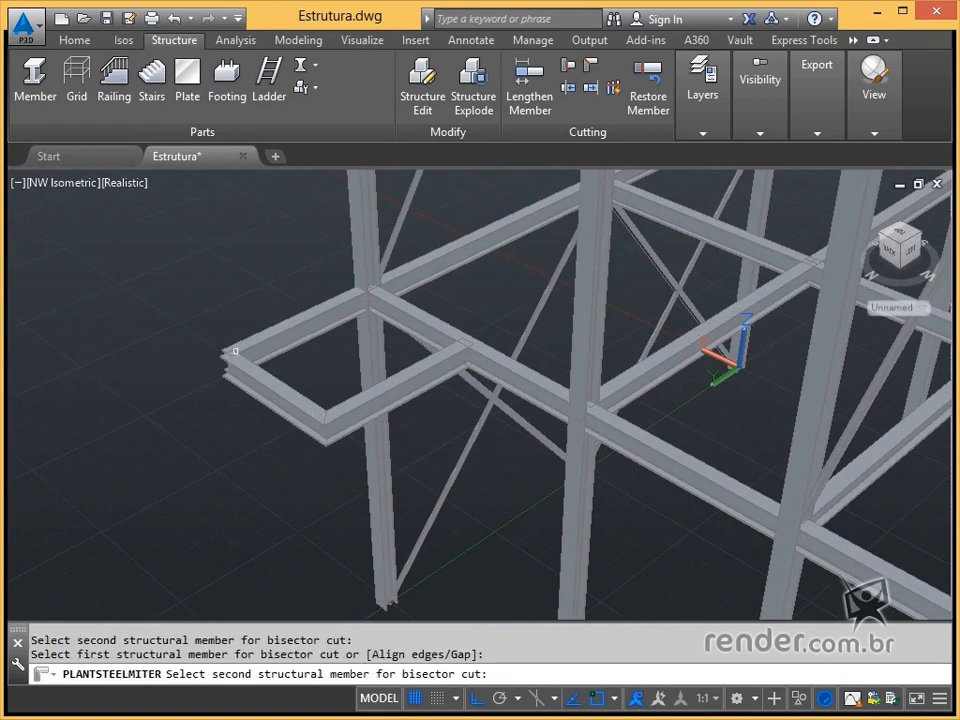
left_click(242, 345)
Step: Miter the two roof edge beams at the remaining roof corner without an overhang, using a bisector cut
scroll(500, 385, "down", 7)
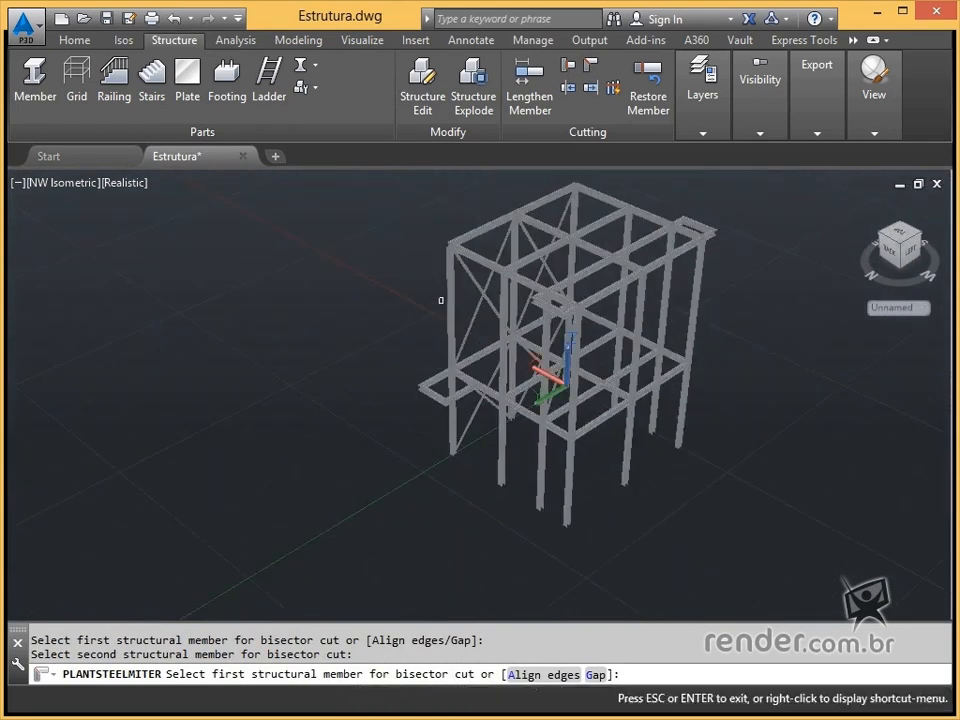
middle_click_drag(441, 300, 451, 397)
middle_click_drag(564, 296, 523, 406)
scroll(533, 394, "up", 10)
scroll(583, 387, "down", 4)
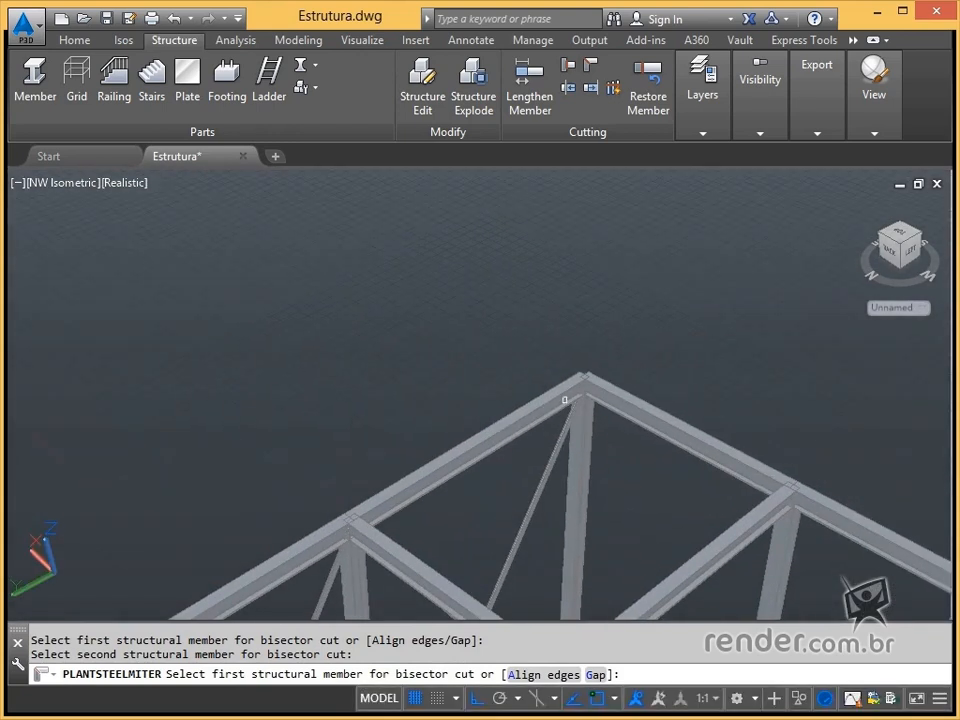
left_click(583, 388)
left_click(605, 389)
key("Escape")
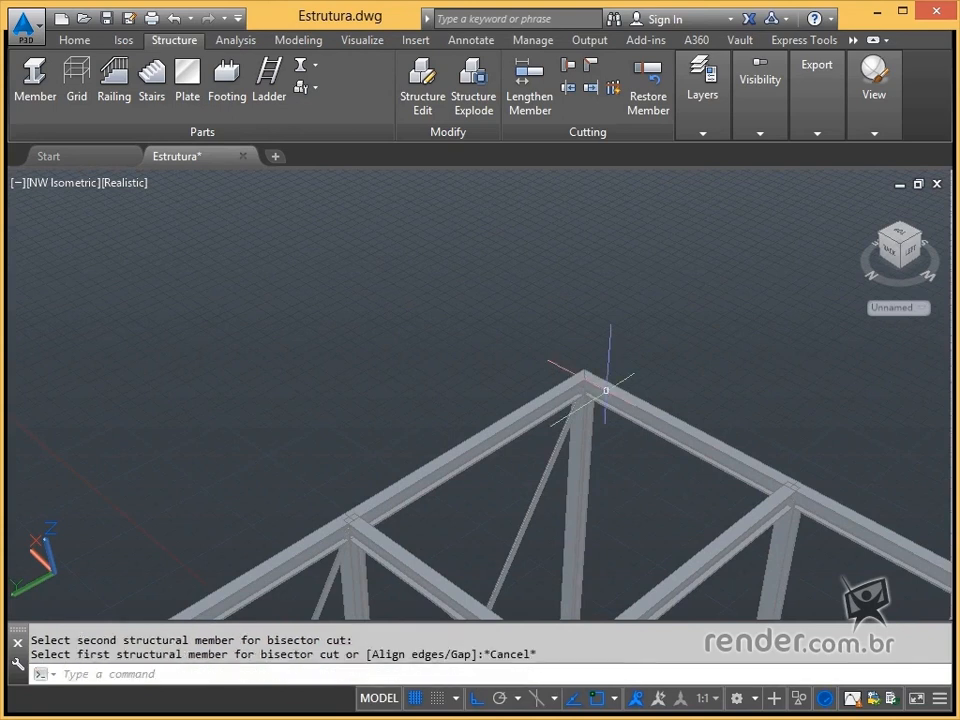
key("ctrl+z")
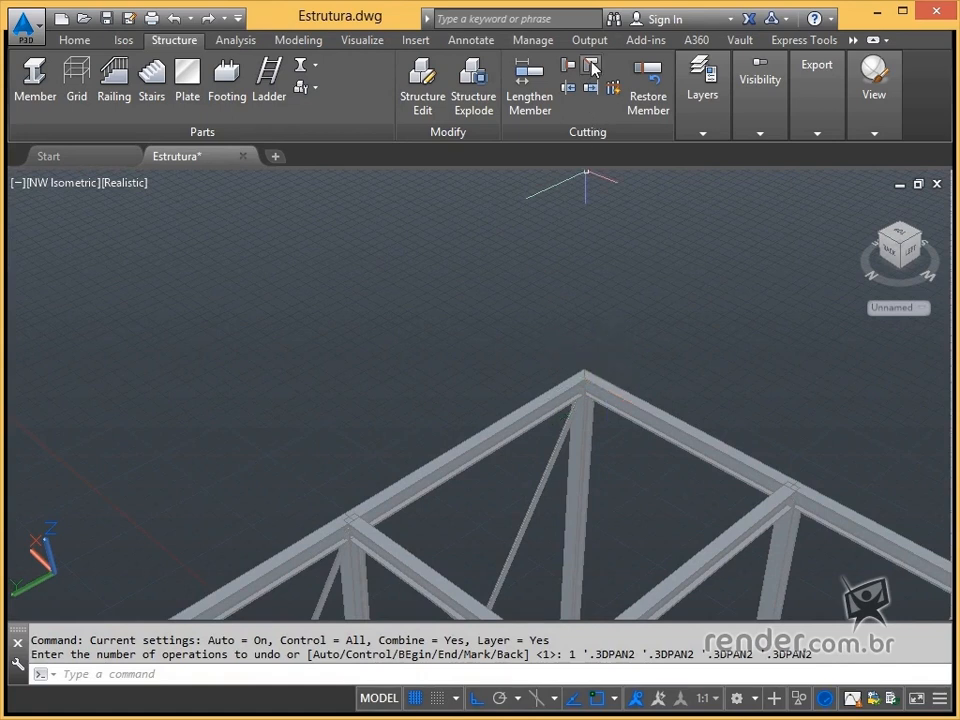
Step: Miter the beam with the column at the lower-level corner without an overhang, using an align-edges cut
left_click(590, 90)
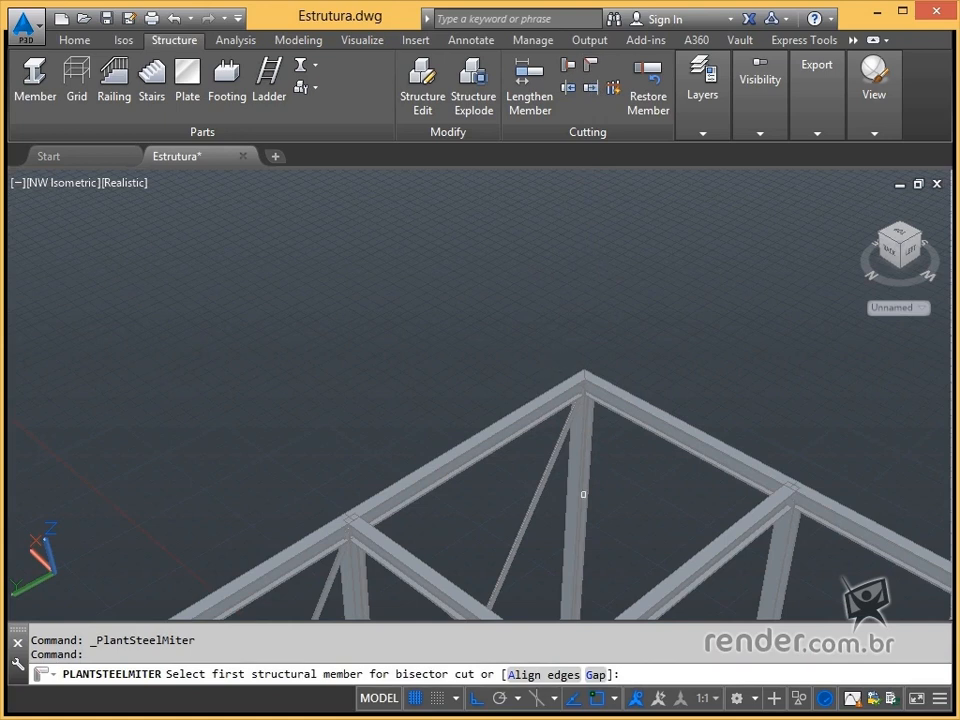
type("a")
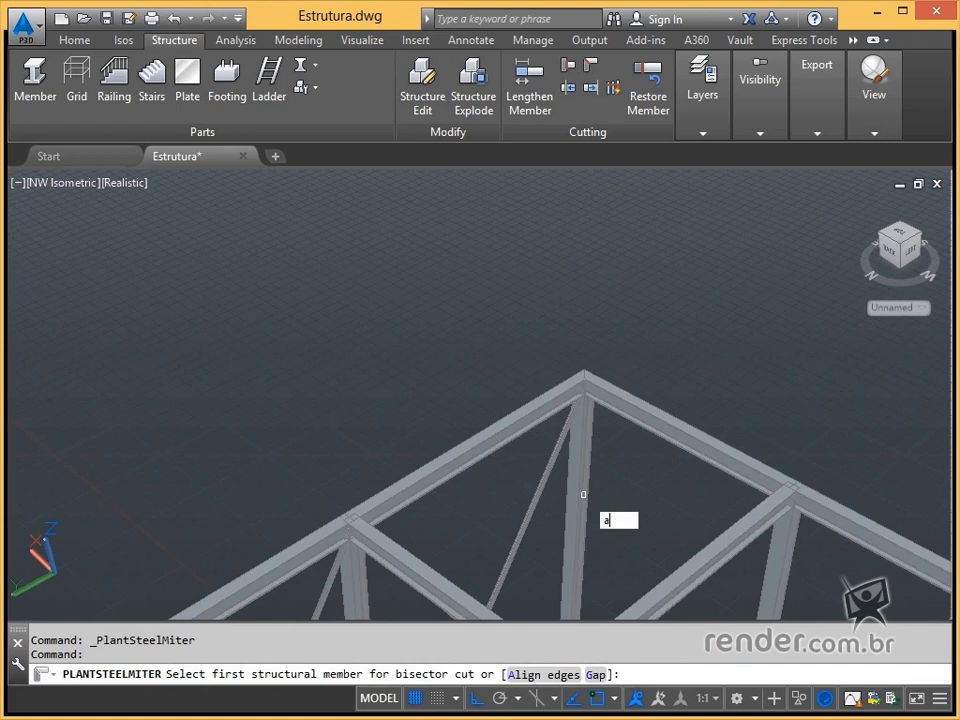
key("Return")
scroll(612, 497, "down", 3)
middle_click_drag(626, 502, 632, 95)
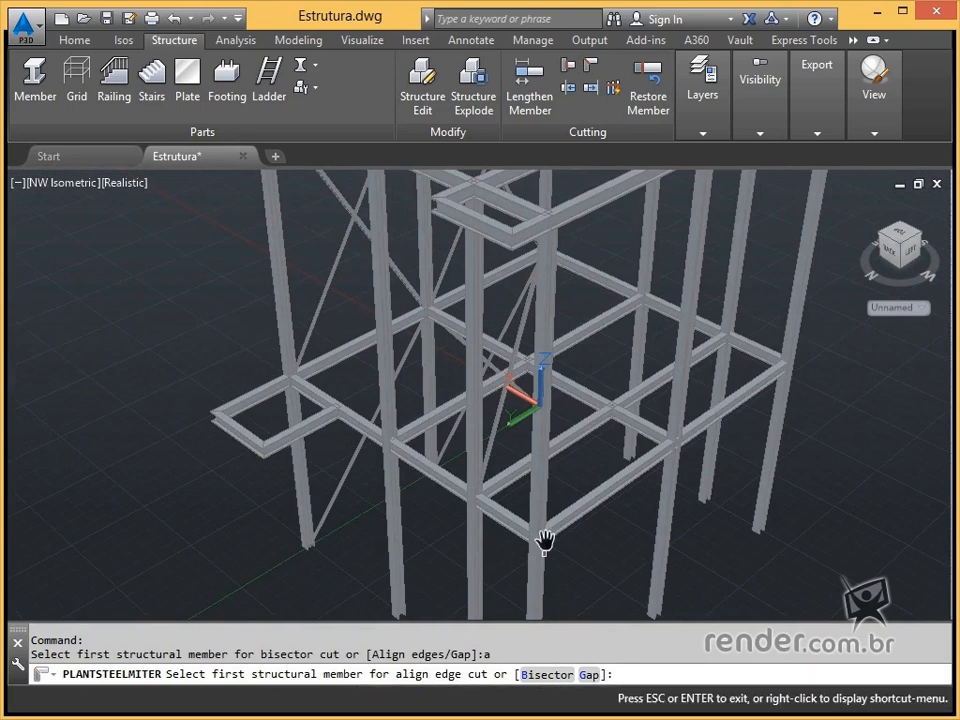
middle_click_drag(544, 553, 557, 439)
scroll(600, 420, "up", 5)
scroll(635, 438, "up", 2)
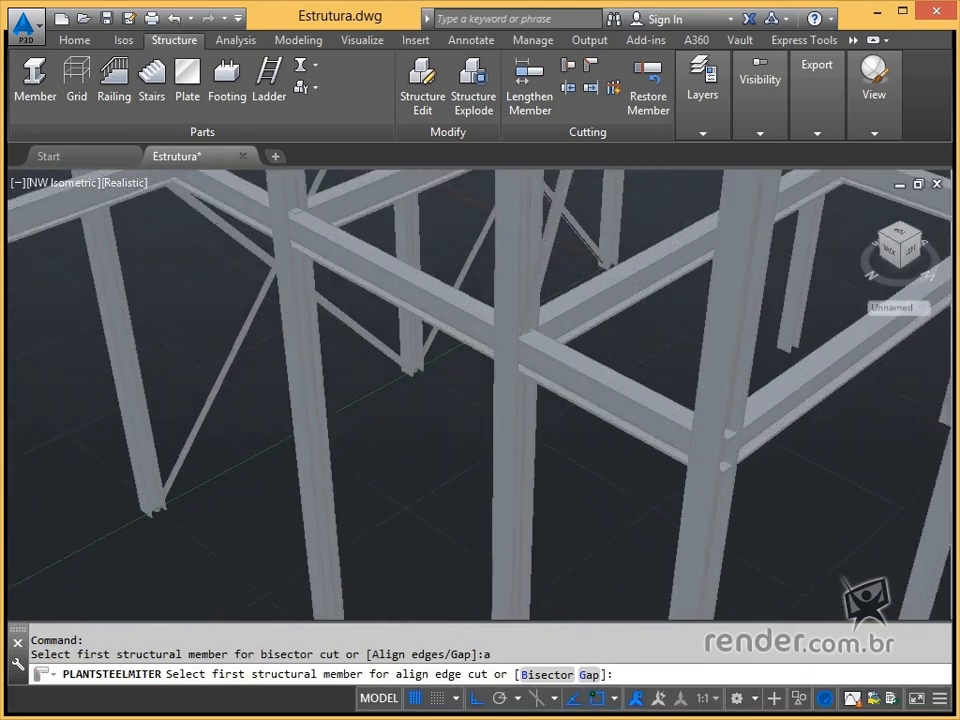
left_click(682, 437)
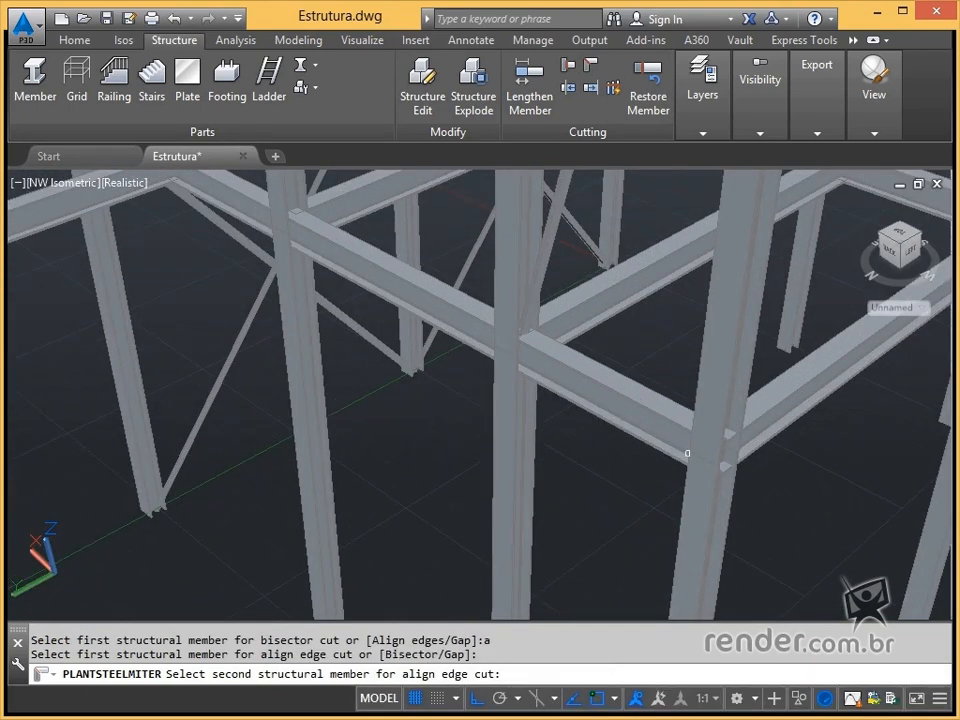
left_click(706, 510)
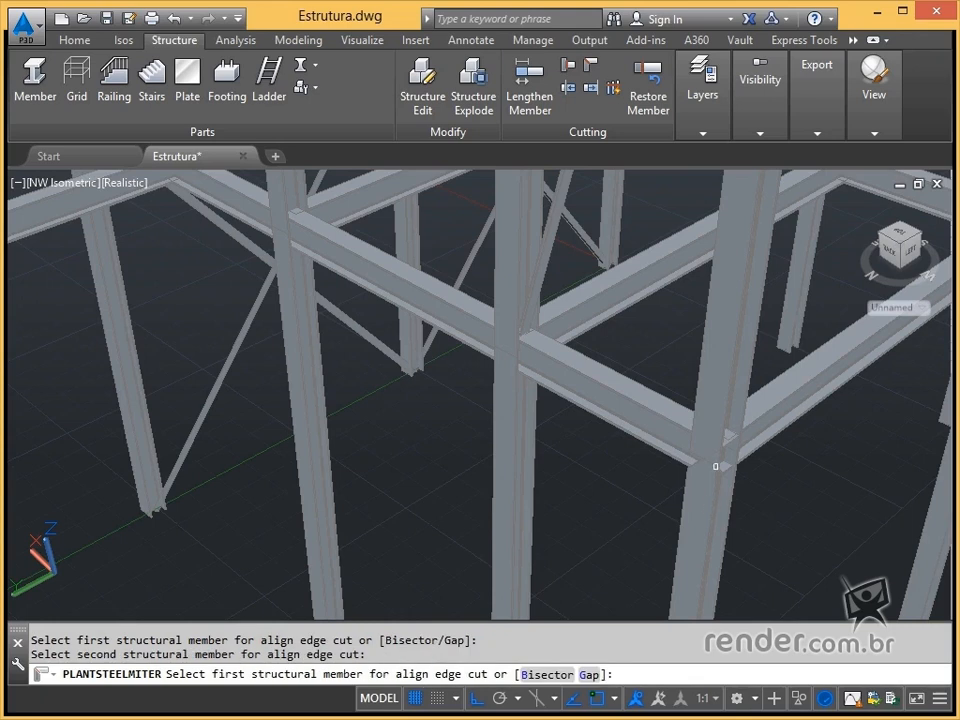
scroll(717, 448, "up", 4)
middle_click_drag(817, 448, 469, 349)
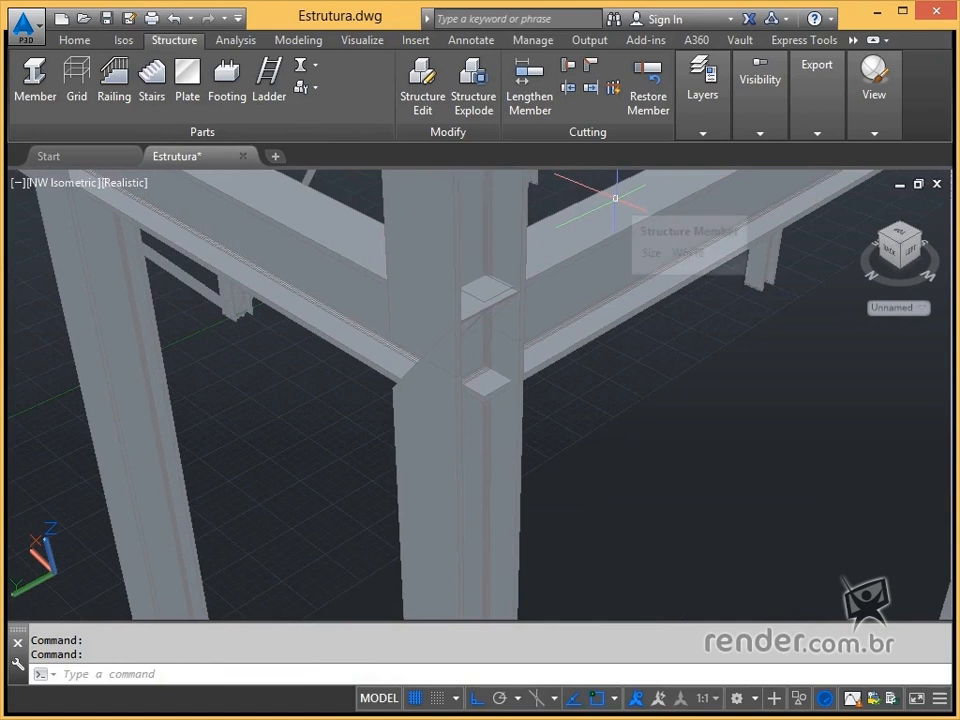
Step: Examine the intersection plane options of Extend to Plane, including Names UCS, 3 Points and 2Points, without applying one
left_click(591, 90)
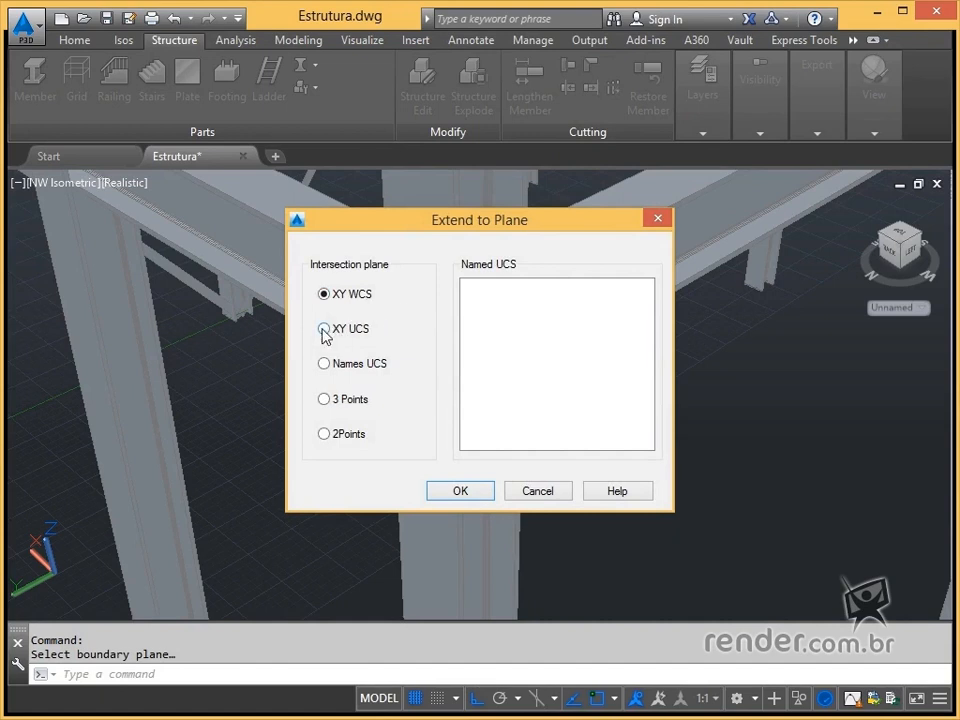
left_click(324, 366)
left_click(326, 436)
left_click(326, 401)
left_click(323, 433)
left_click(326, 401)
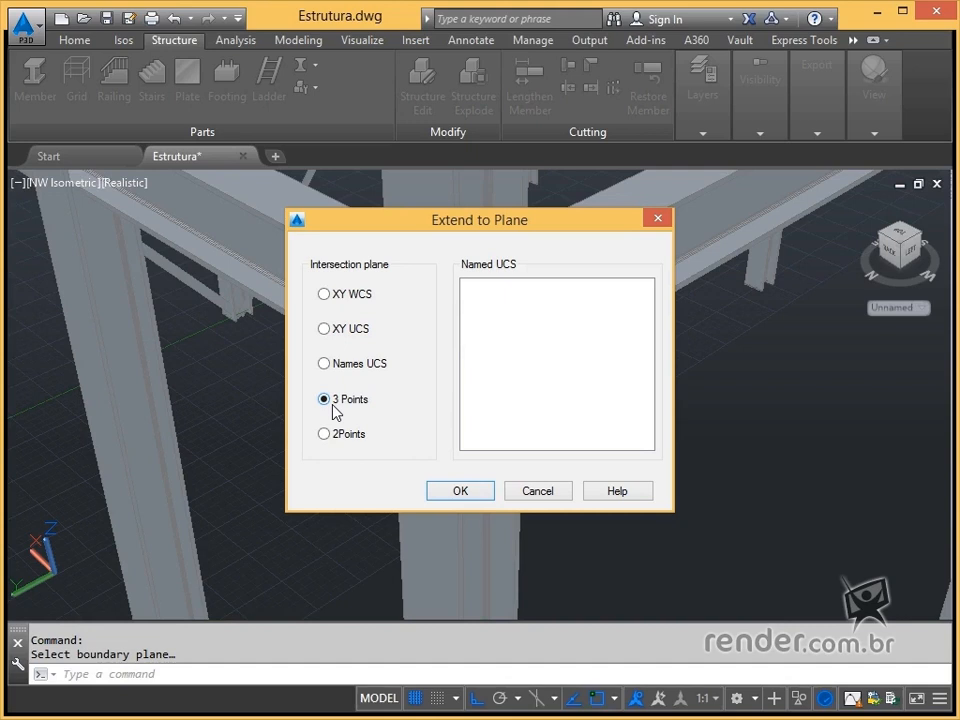
left_click(538, 491)
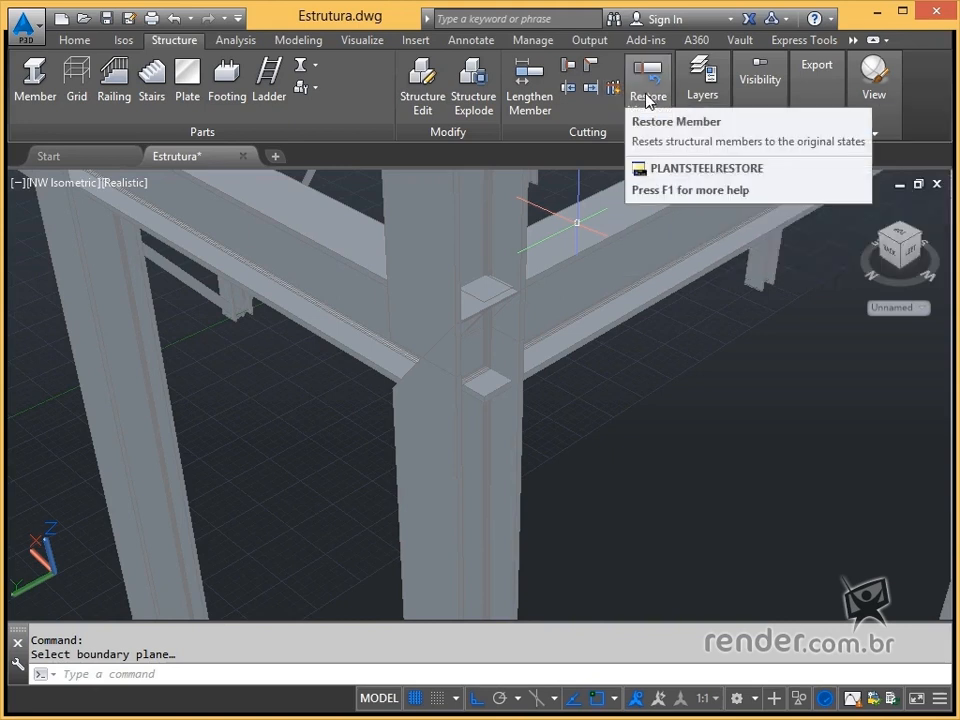
Step: Reset the mitered member at the lower-level corner to its original state with Restore Member
left_click(641, 106)
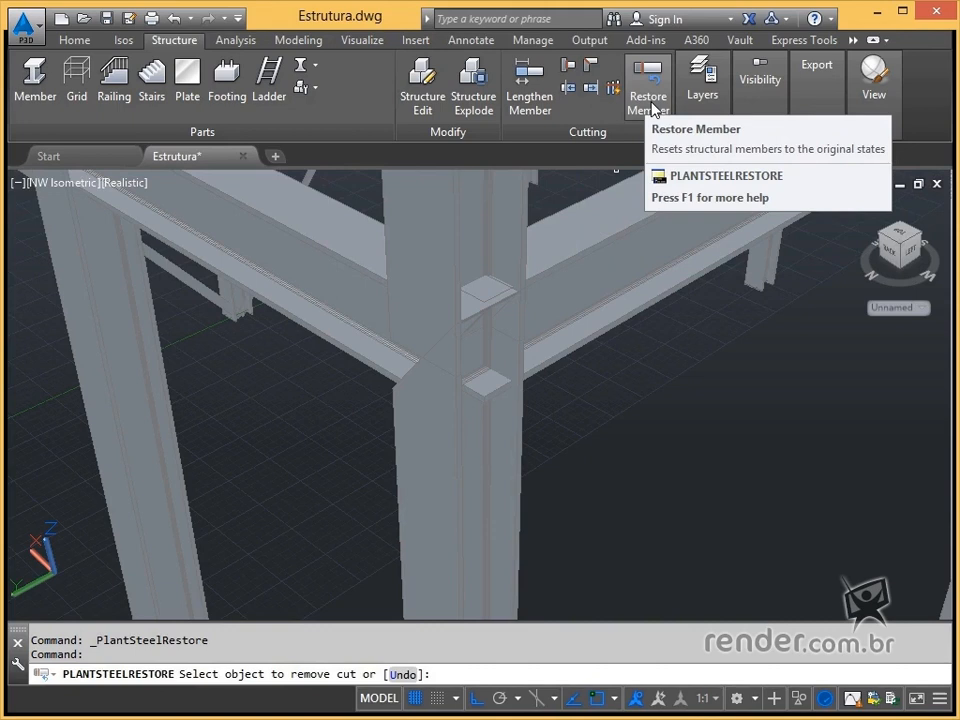
key("Escape")
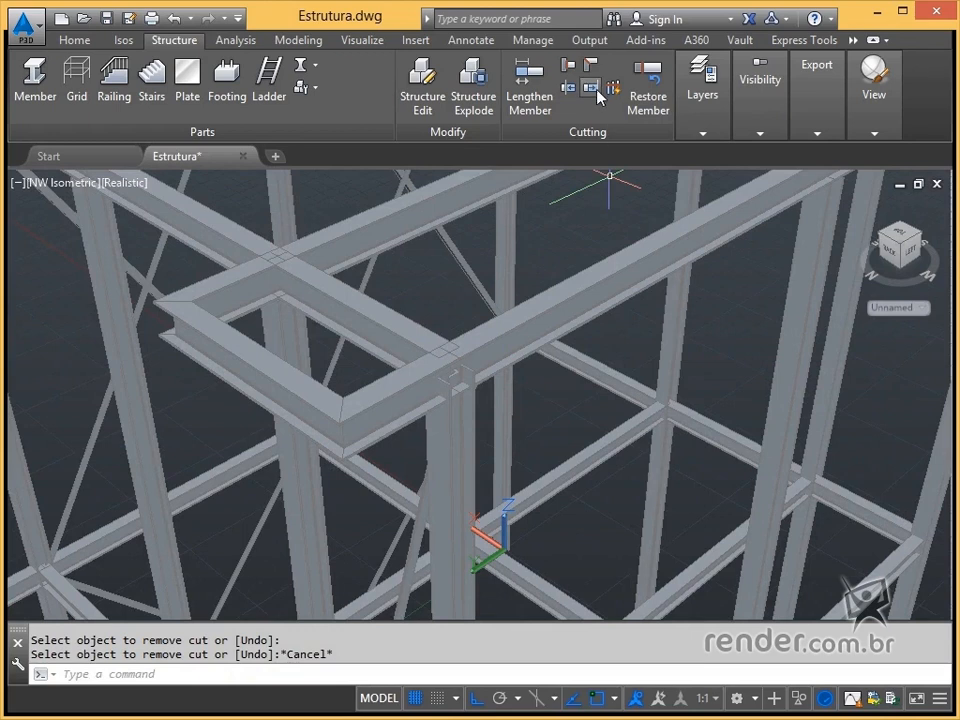
Step: Cut the column under the inner corner of the near roof overhang at the outer roof beam, with gap 0
left_click(591, 88)
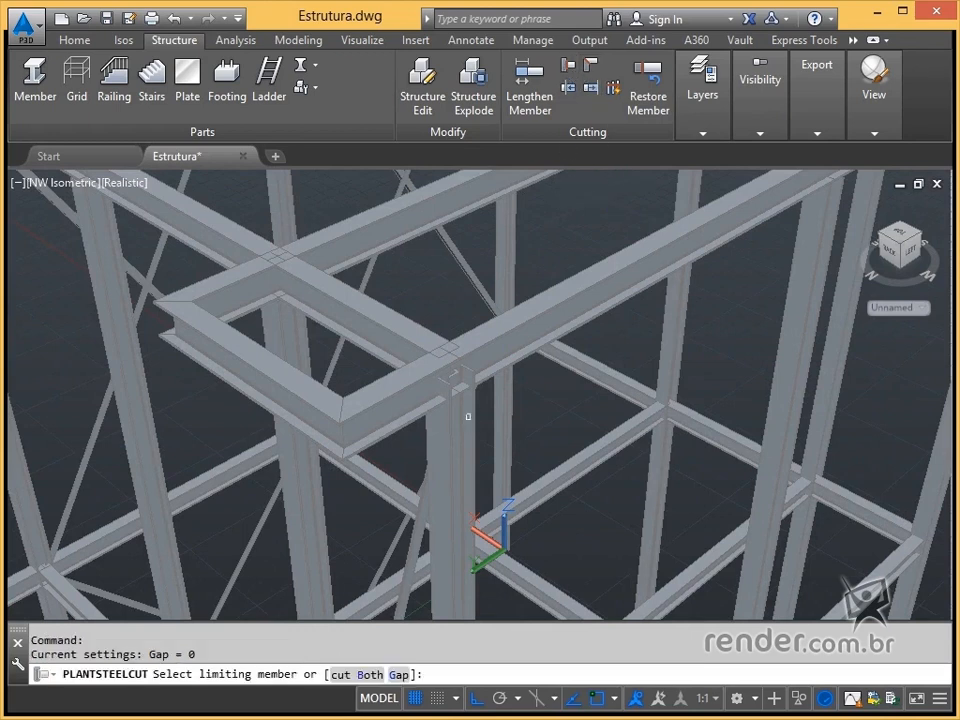
left_click(491, 354)
left_click(463, 413)
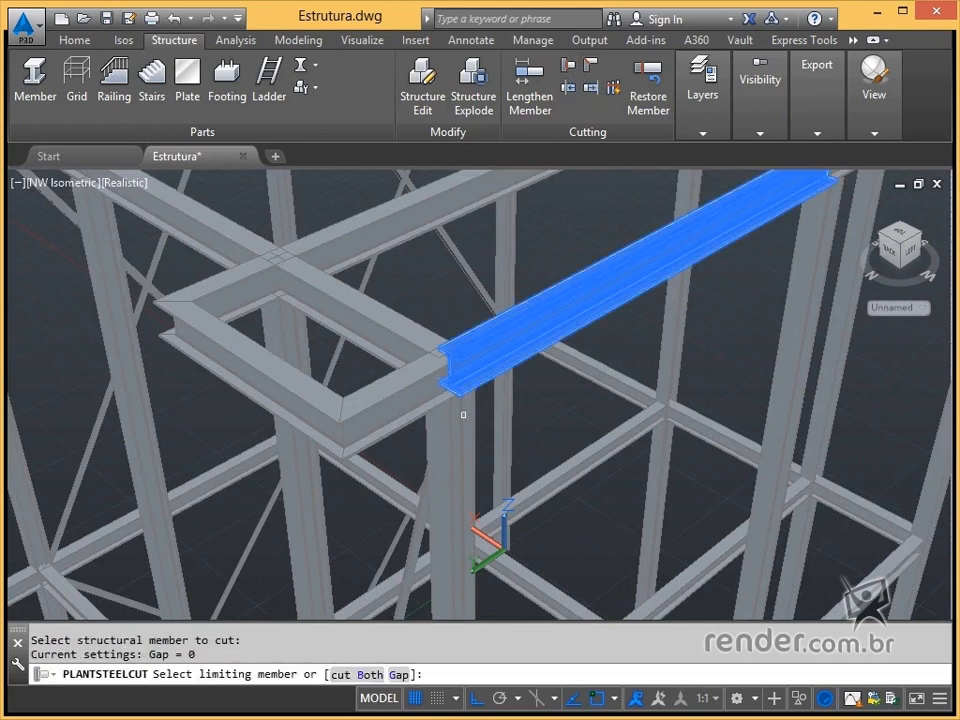
middle_click_drag(588, 335, 317, 448)
key("Escape")
middle_click_drag(635, 263, 469, 379)
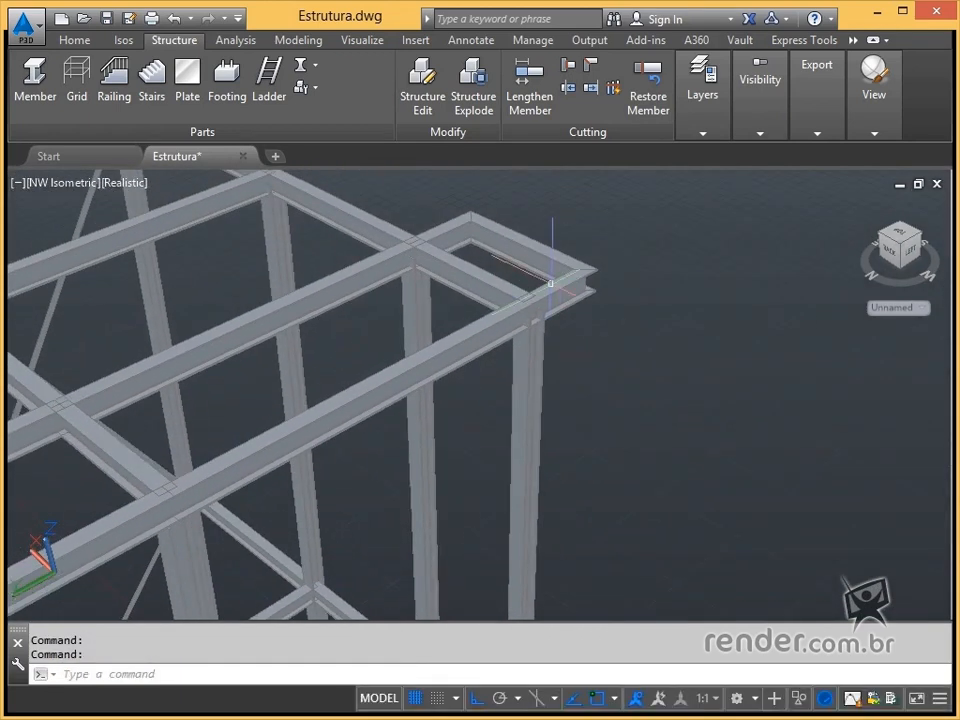
Step: Cut both columns beside the roof overhang at the opposite end at the roof beams above them, with gap 0
left_click(567, 88)
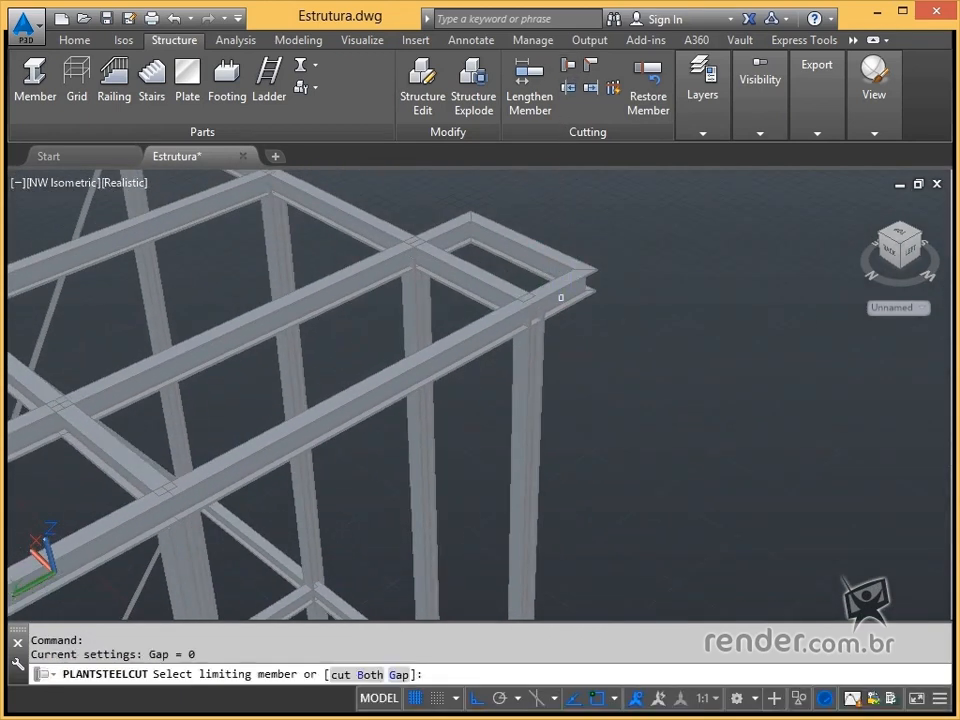
left_click(533, 343)
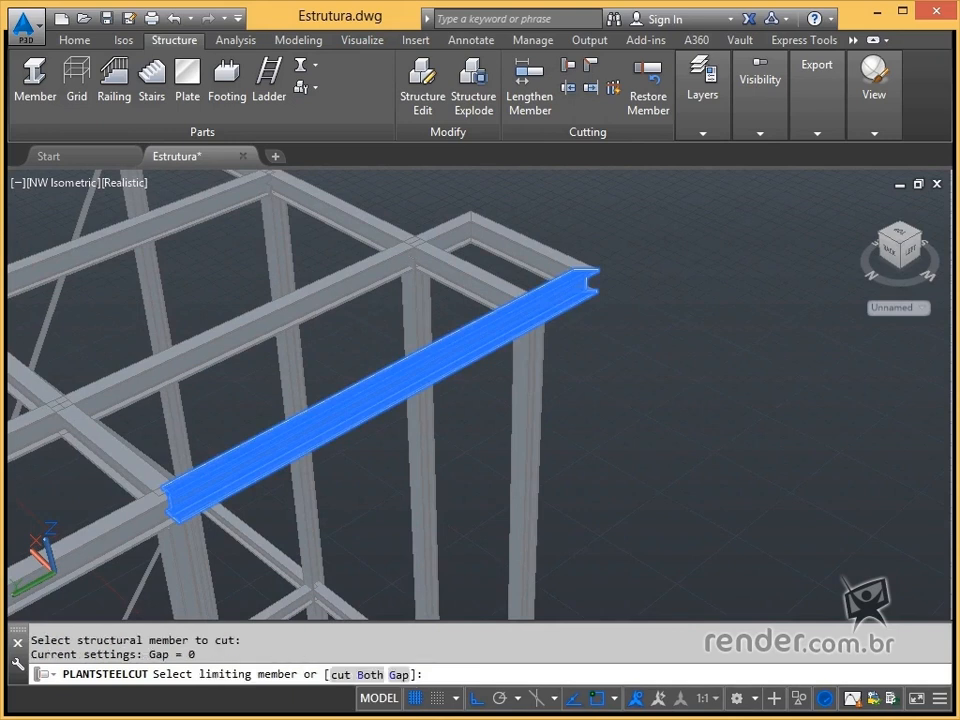
key("Escape")
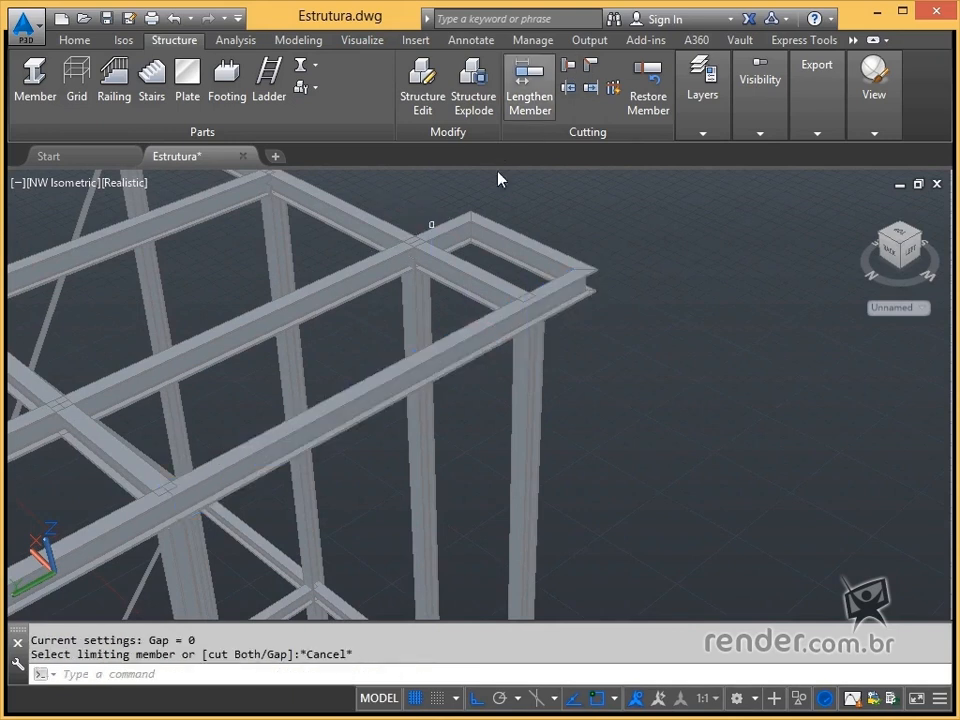
key("Return")
left_click(401, 266)
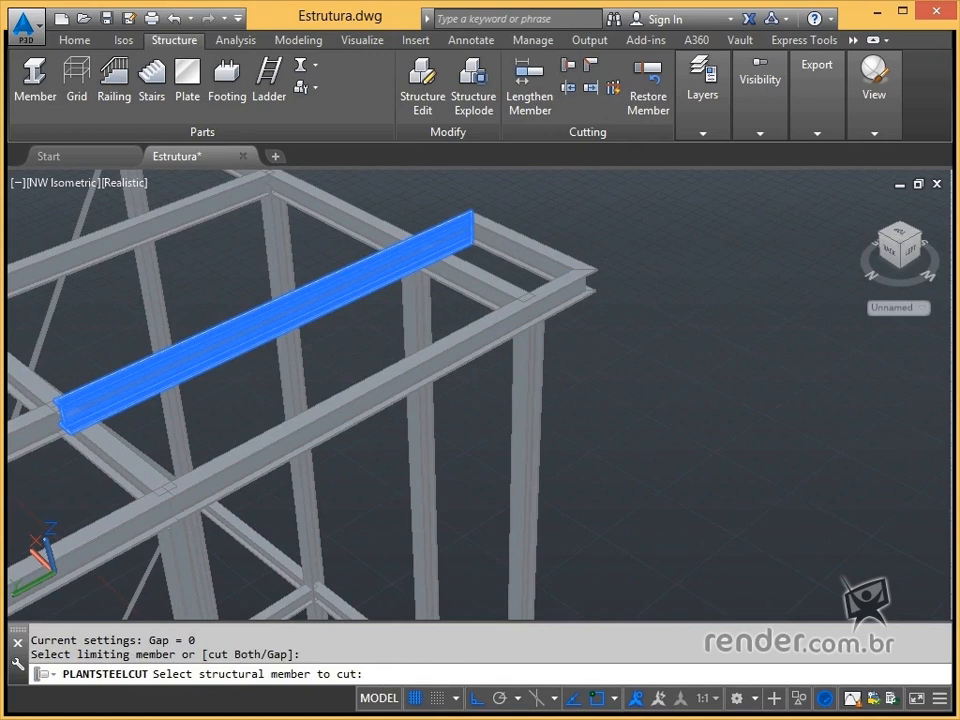
left_click(416, 292)
key("Escape")
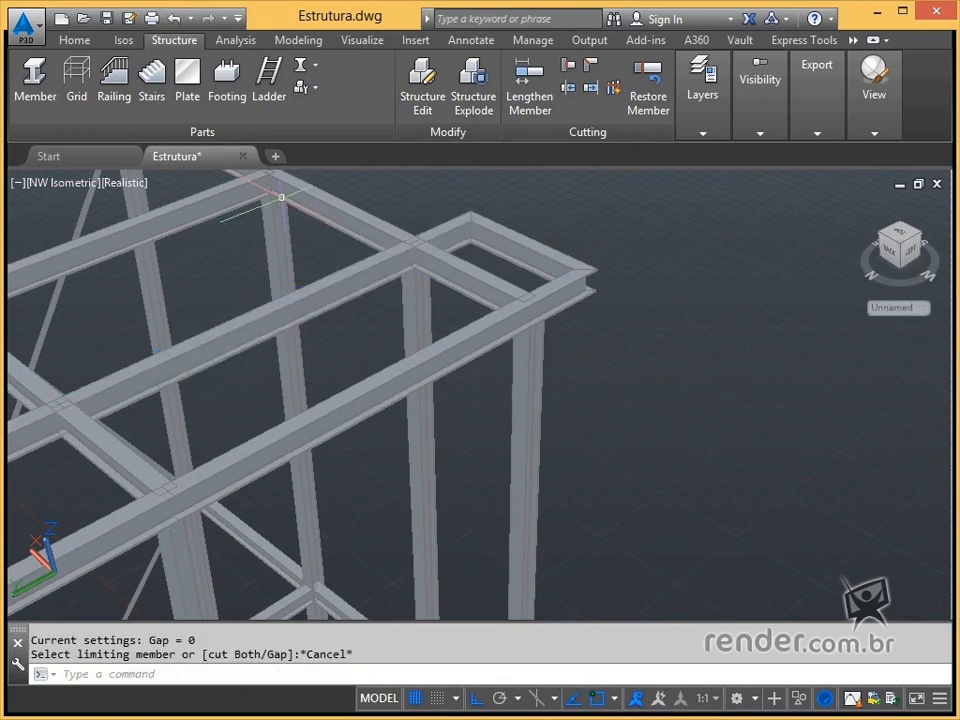
Step: Cut the next edge column beyond that overhang and the braced column along the far edge at their roof beams
key("Return")
left_click(262, 190)
left_click(283, 220)
key("Escape")
middle_click_drag(268, 210, 470, 262, "shift")
key("Return")
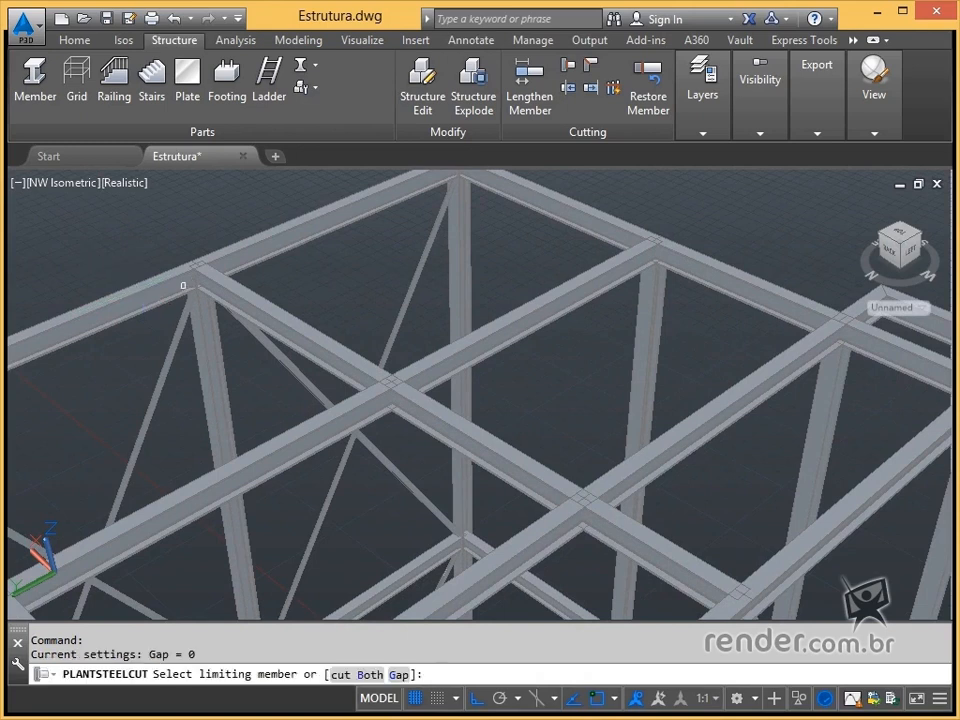
left_click(183, 285)
left_click(207, 317)
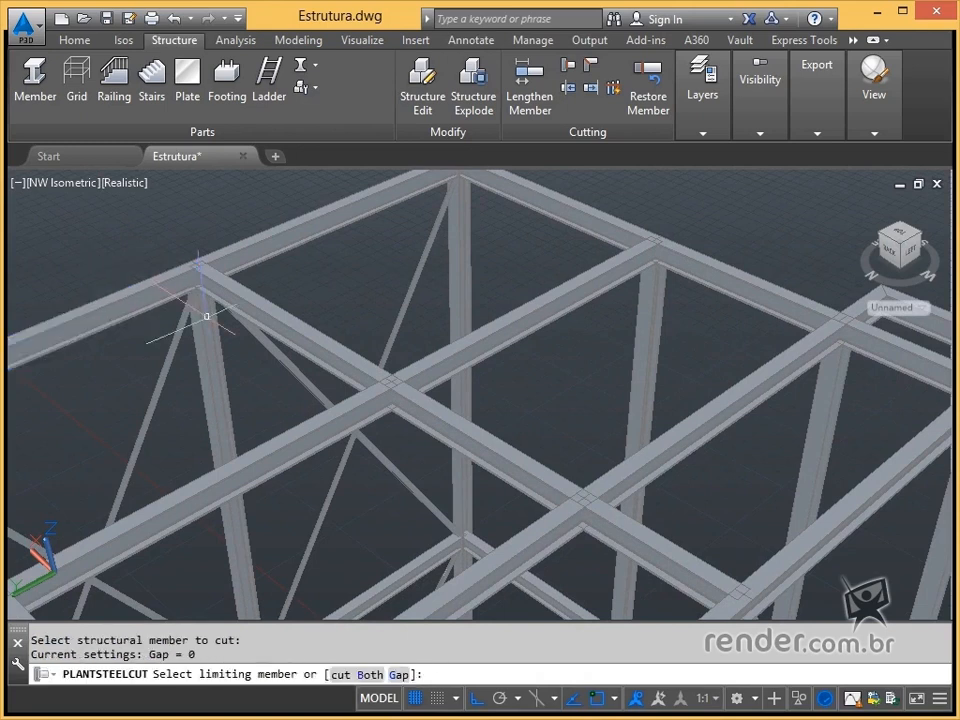
key("Escape")
Step: From the northeast side, cut the inner end of the lower-level overhang beam at the floor edge beam, with gap 0
middle_click_drag(180, 313, 553, 258)
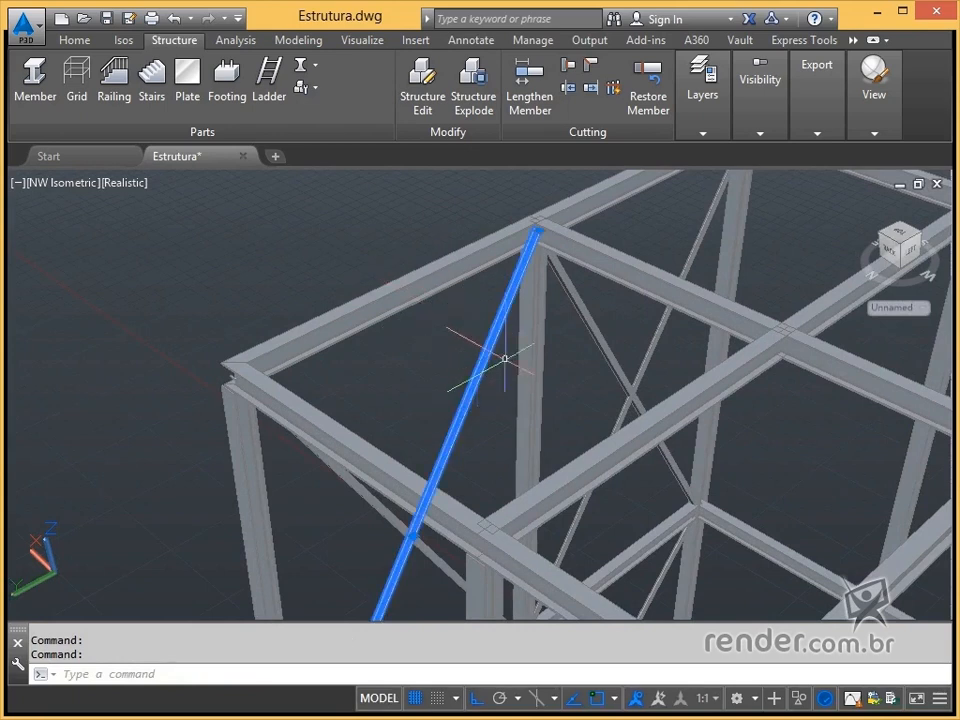
left_click(878, 236)
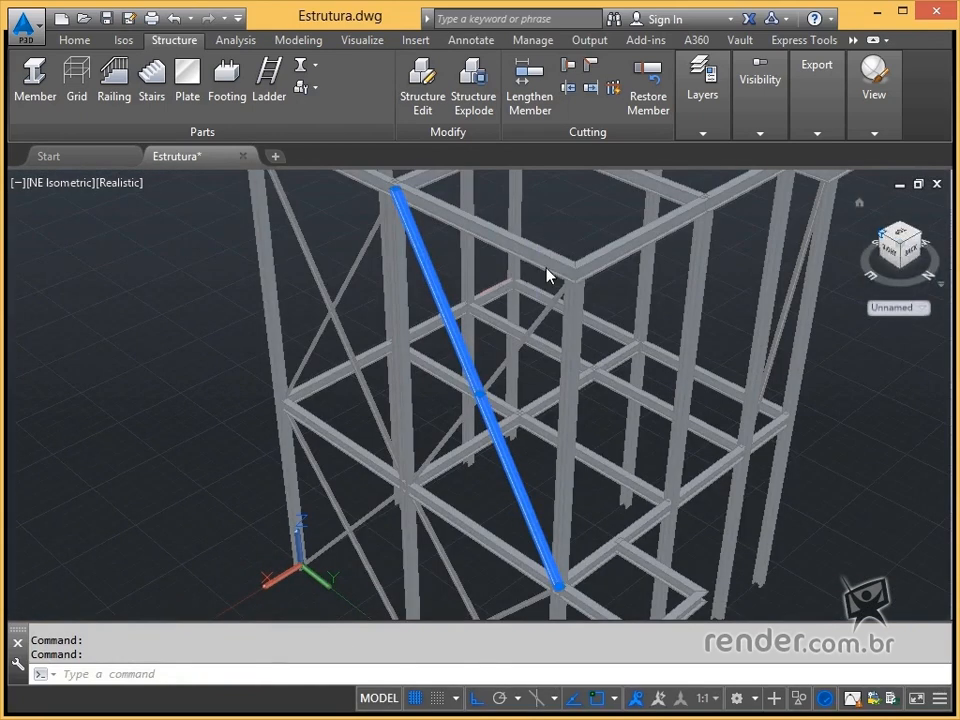
key("Escape")
middle_click_drag(557, 199, 585, 220)
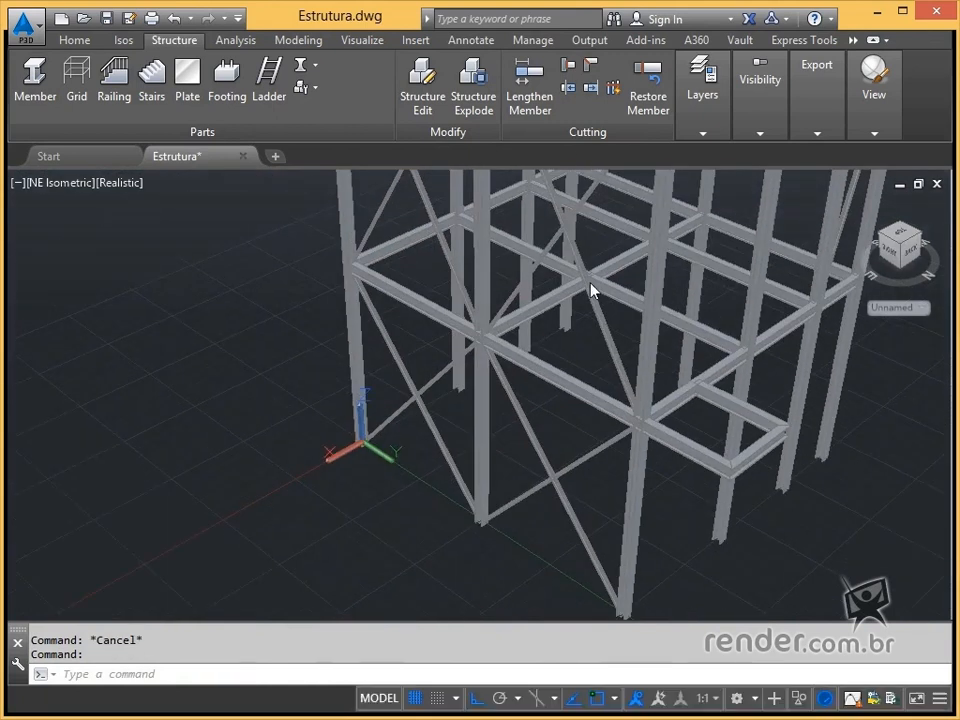
scroll(520, 340, "up", 2)
middle_click_drag(669, 415, 553, 392)
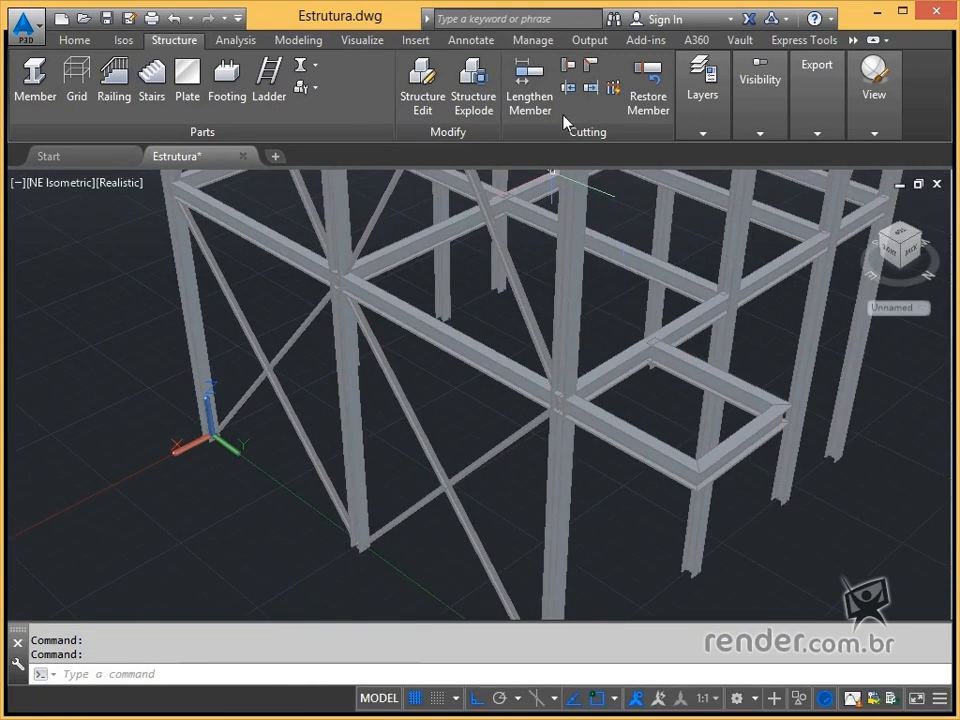
left_click(567, 68)
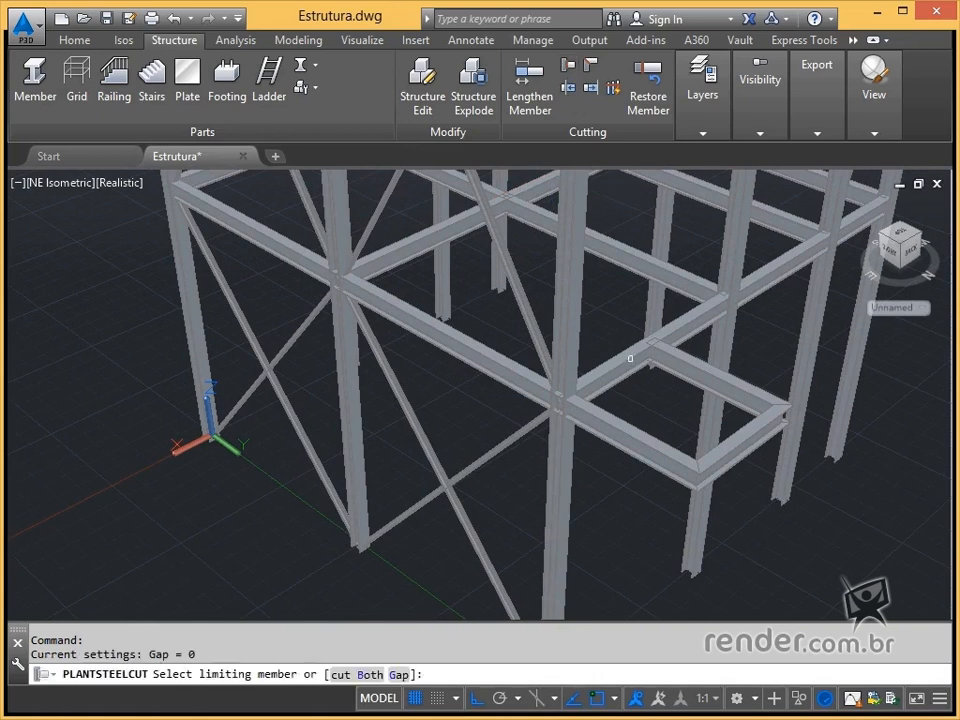
left_click(660, 359)
left_click(668, 360)
key("Escape")
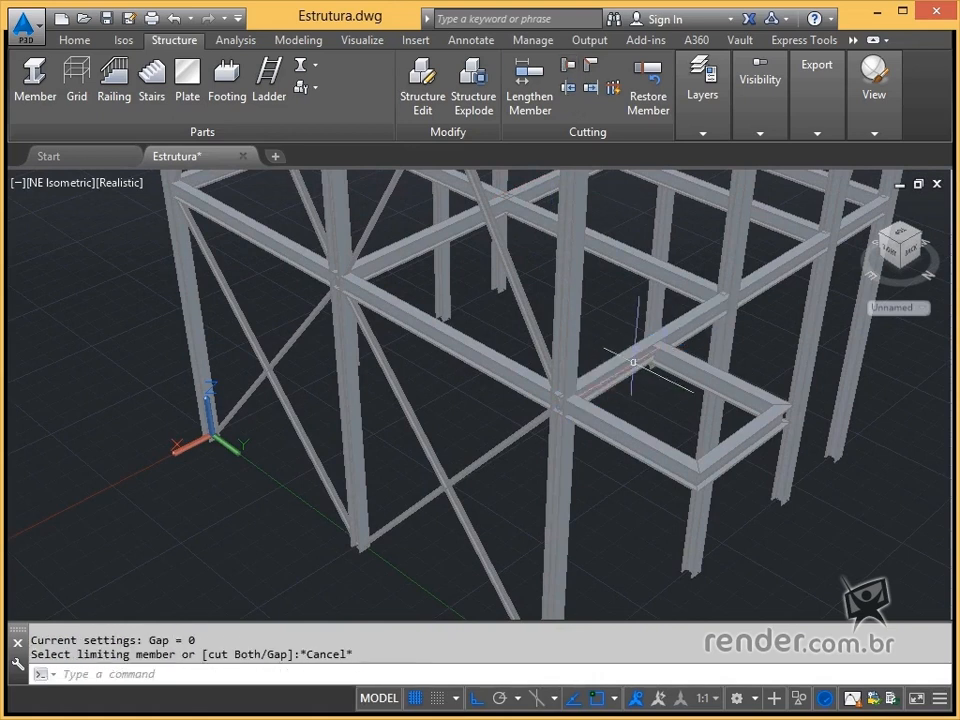
Step: From the Right view, cut the braces below and above the floor beam at the corner column beside the overhang, with gap 0
middle_click_drag(566, 330, 654, 328)
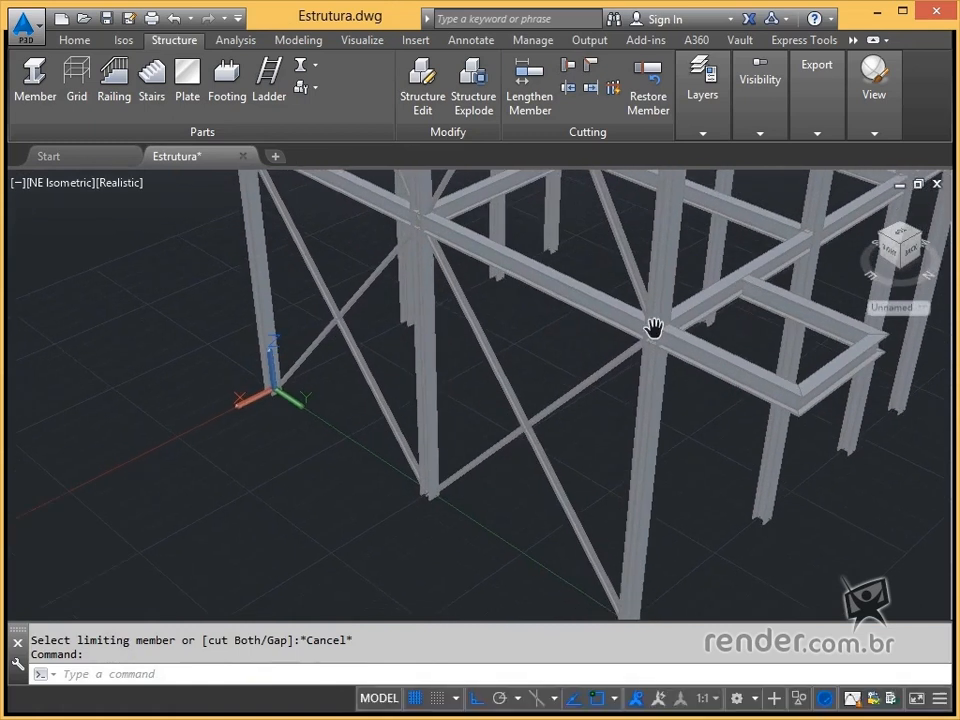
middle_click_drag(508, 306, 560, 343)
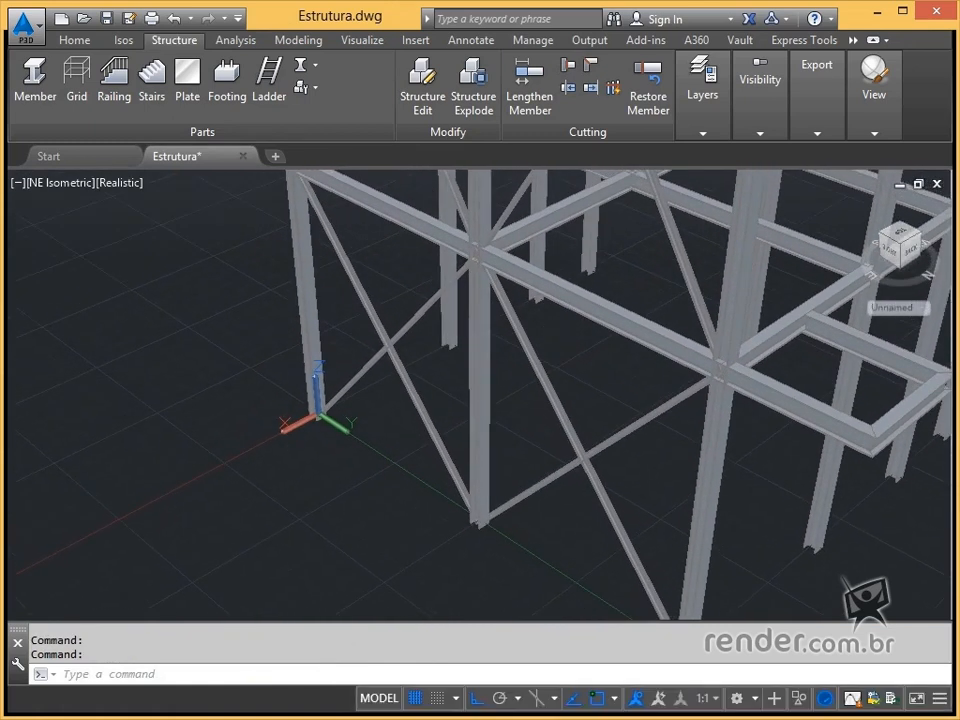
scroll(707, 369, "up", 1)
middle_click_drag(754, 366, 718, 361)
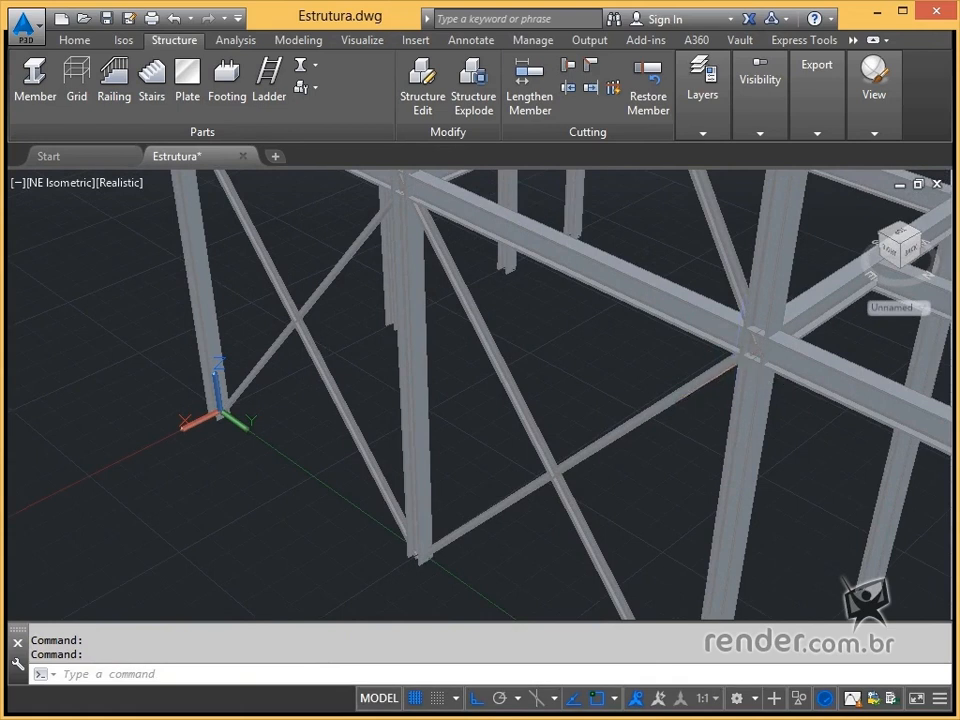
left_click(733, 364)
left_click(887, 259)
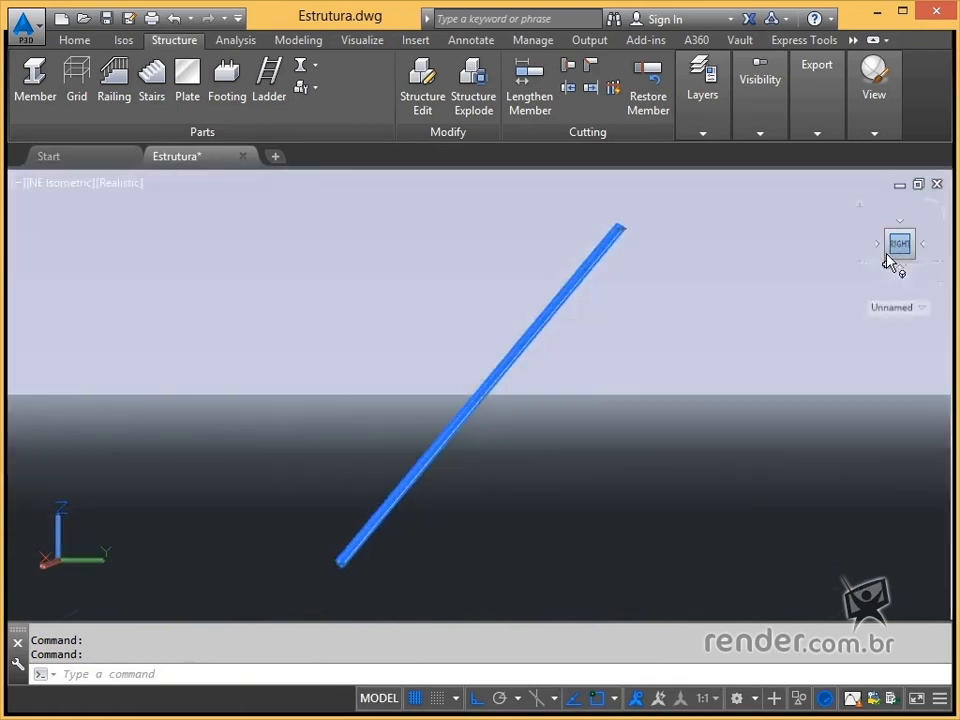
key("Escape")
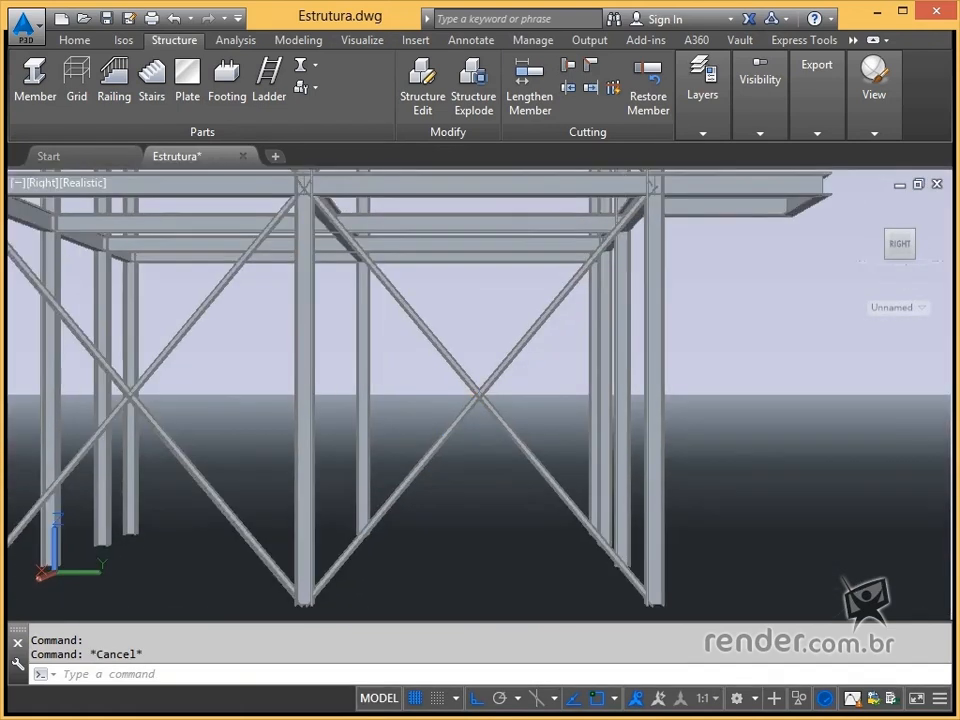
scroll(625, 218, "up", 4)
middle_click_drag(568, 300, 559, 321)
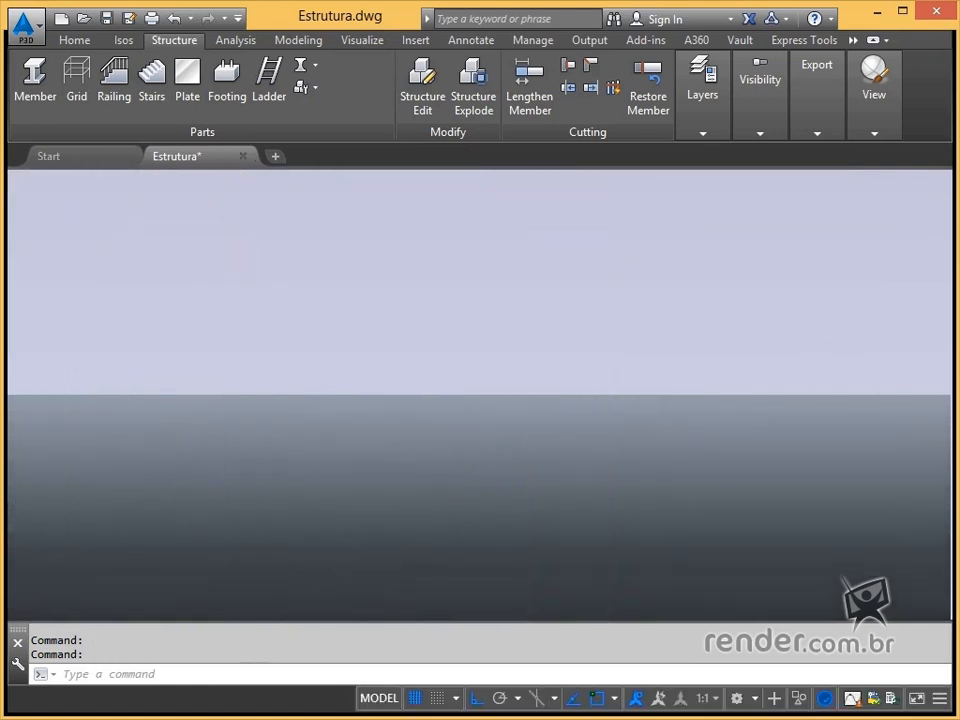
left_click(568, 67)
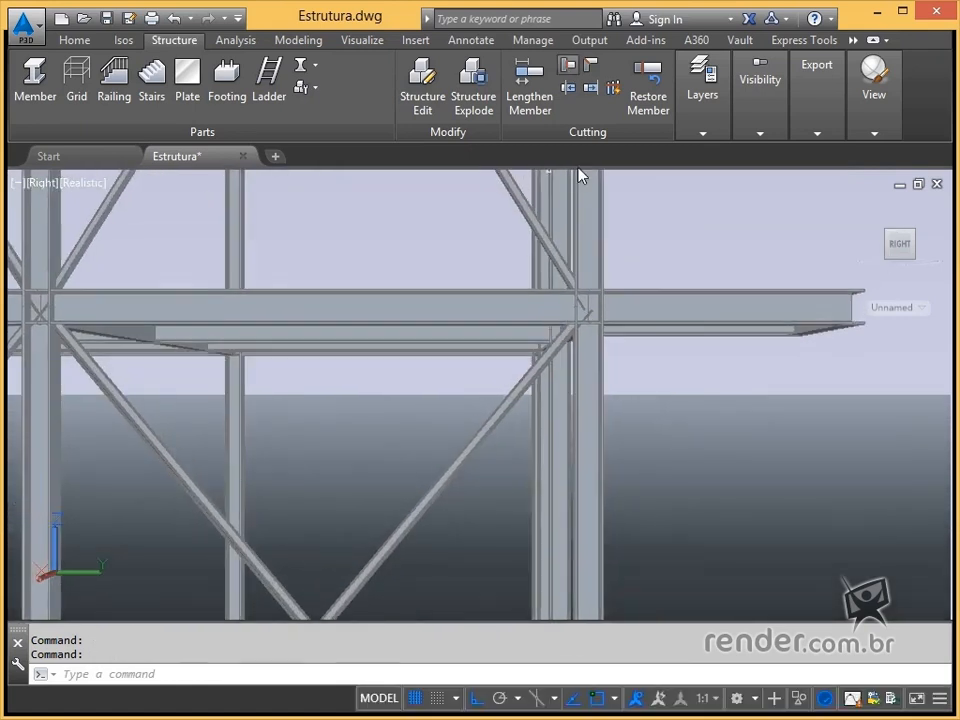
left_click(580, 340)
left_click(565, 341)
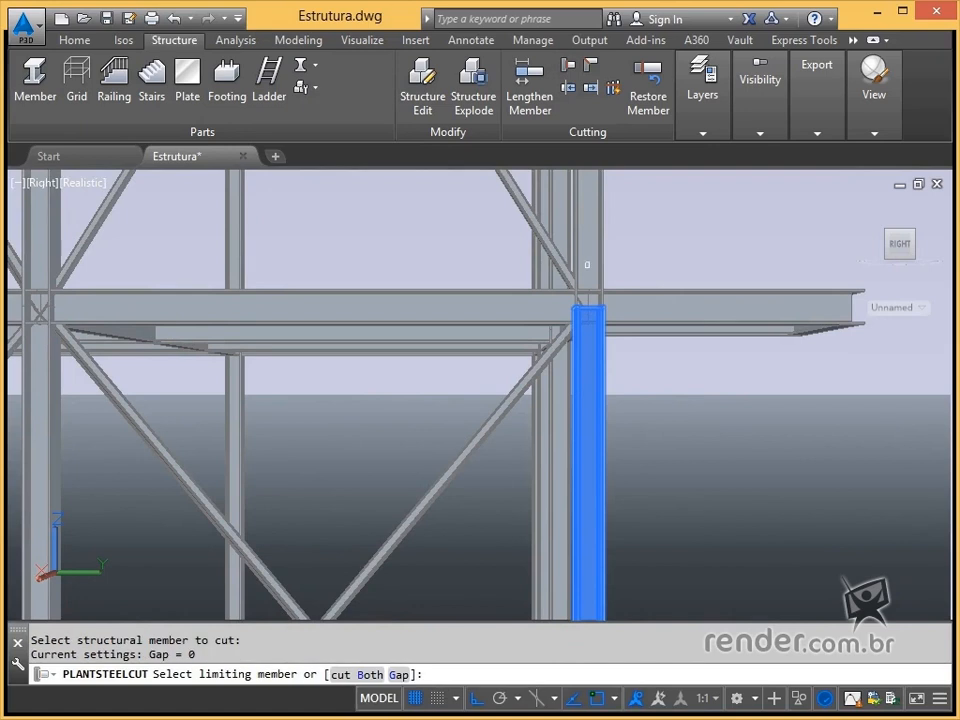
left_click(587, 265)
left_click(556, 275)
key("Escape")
Step: Cut the lower brace ends at the bases of the overhang-side corner column and the adjacent intermediate column, with gap 0
middle_click_drag(495, 332, 650, 200)
middle_click_drag(626, 500, 579, 407)
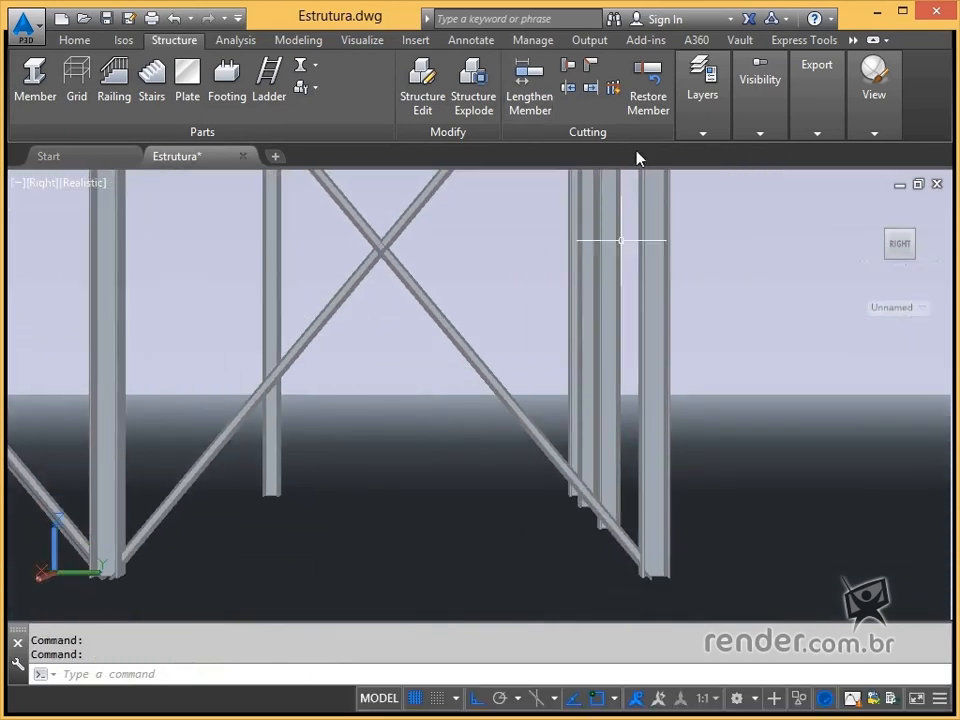
left_click(573, 71)
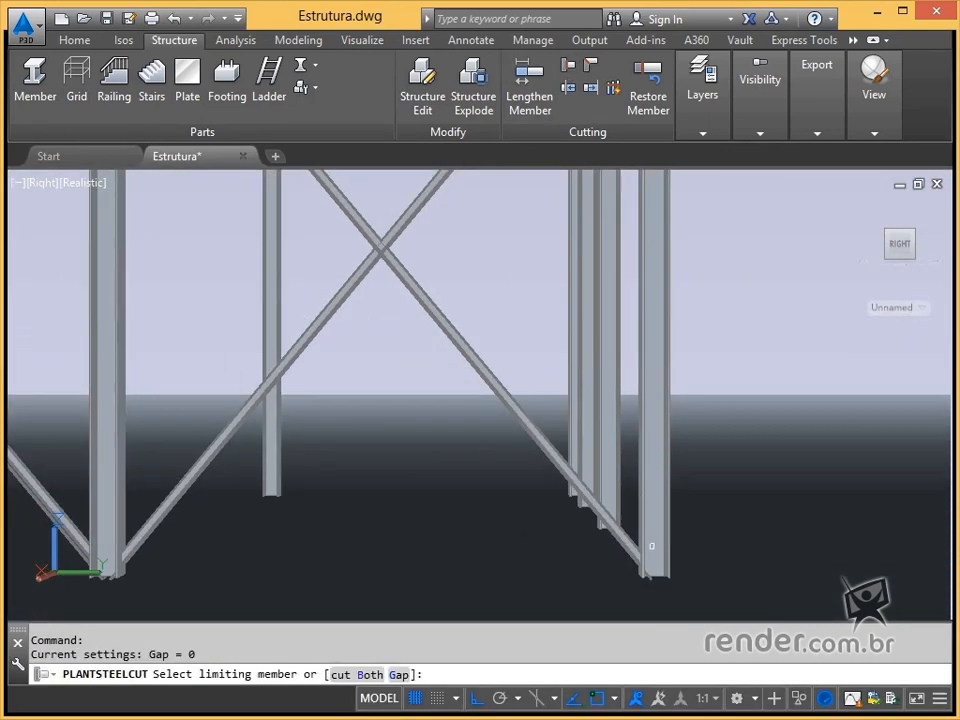
left_click(640, 548)
left_click(633, 549)
key("Escape")
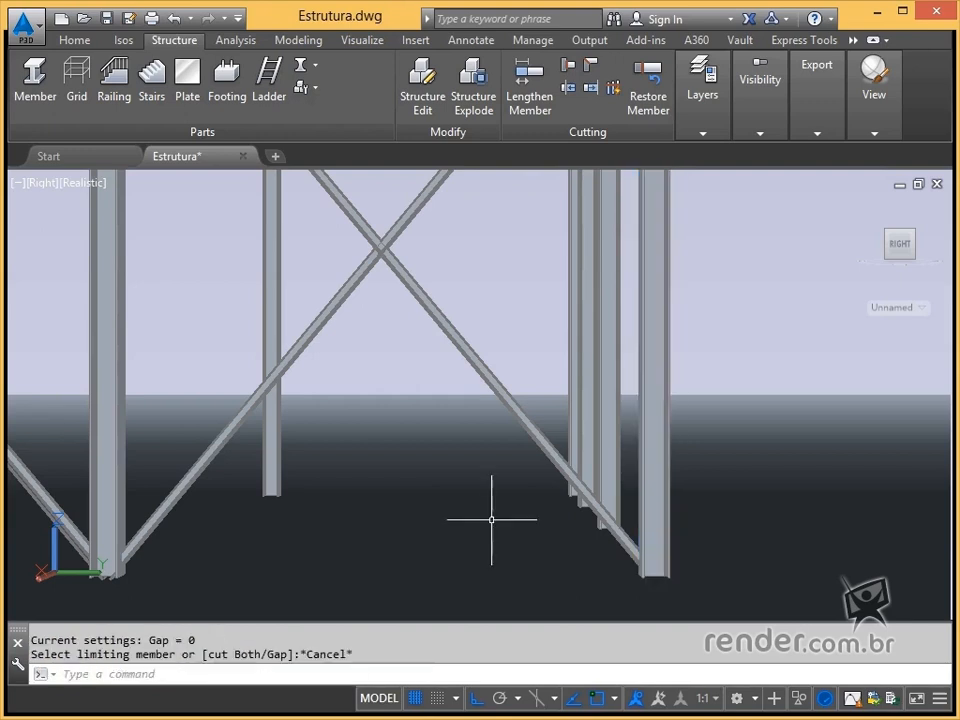
key("Return")
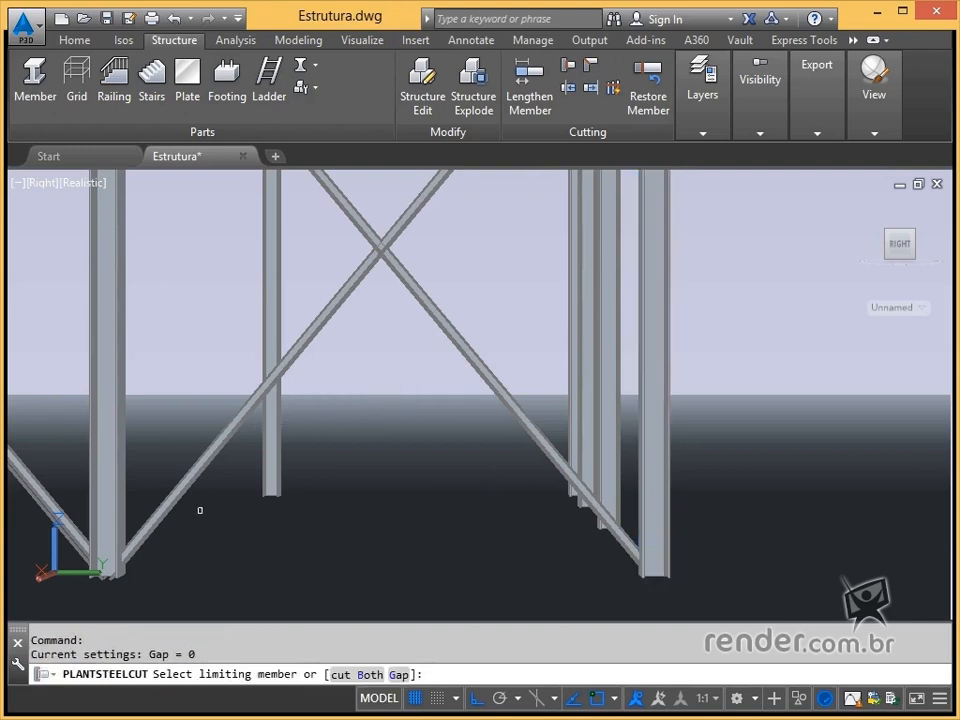
left_click(117, 559)
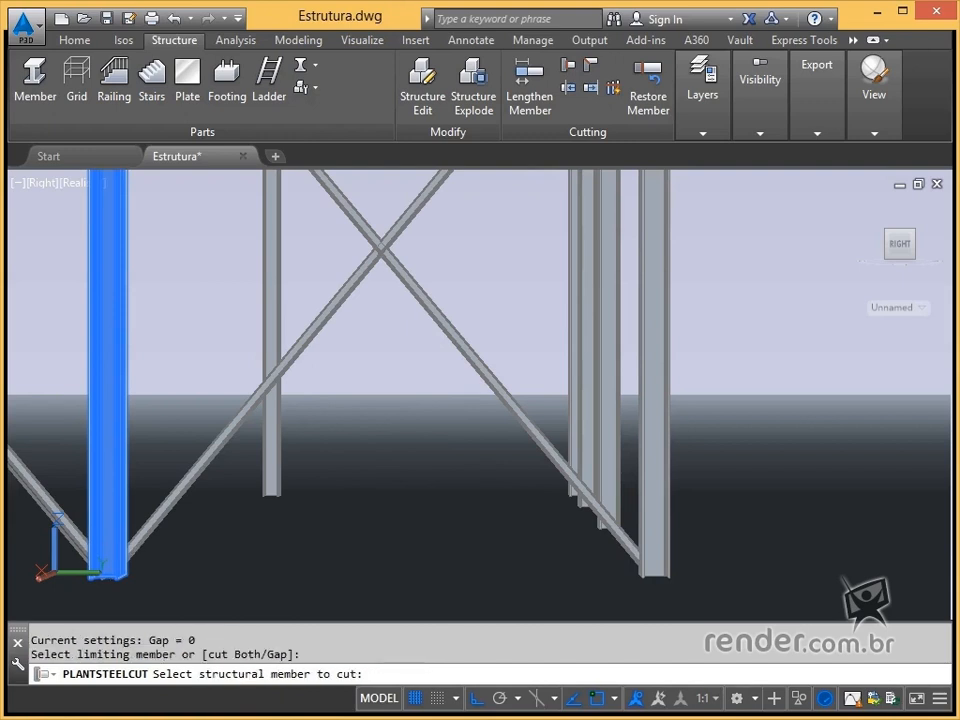
left_click(82, 540)
Step: Cut all four brace ends meeting at the intermediate column's floor-beam joint against the column segments above and below, with gap 0
scroll(162, 453, "down", 2)
middle_click_drag(216, 394, 305, 612)
scroll(323, 362, "up", 1)
middle_click_drag(323, 362, 385, 393)
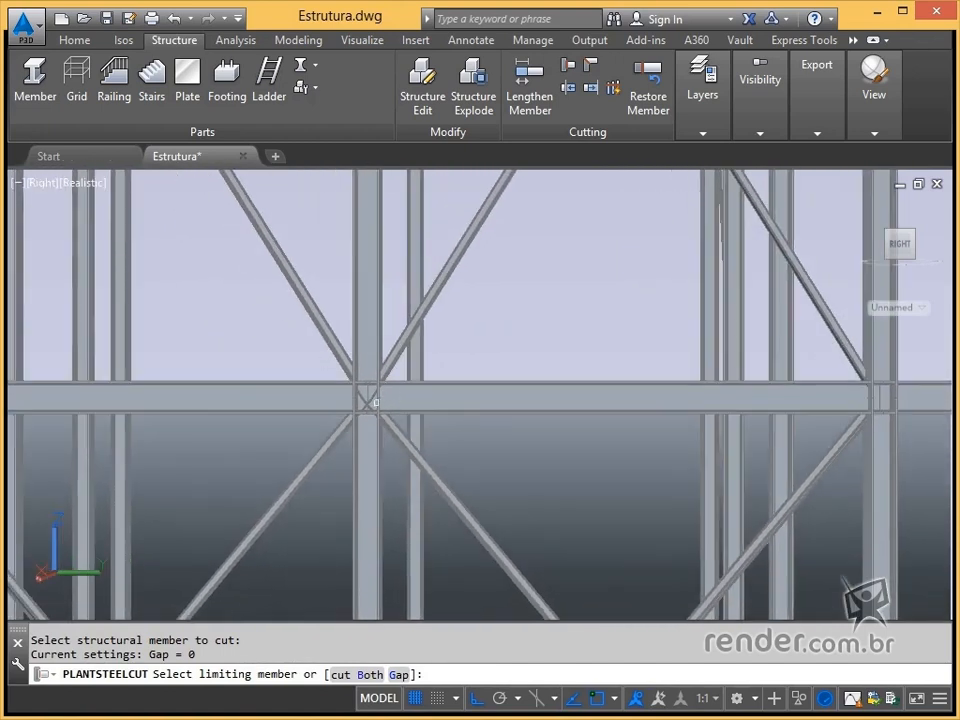
left_click(366, 430)
left_click(387, 424)
left_click(371, 390)
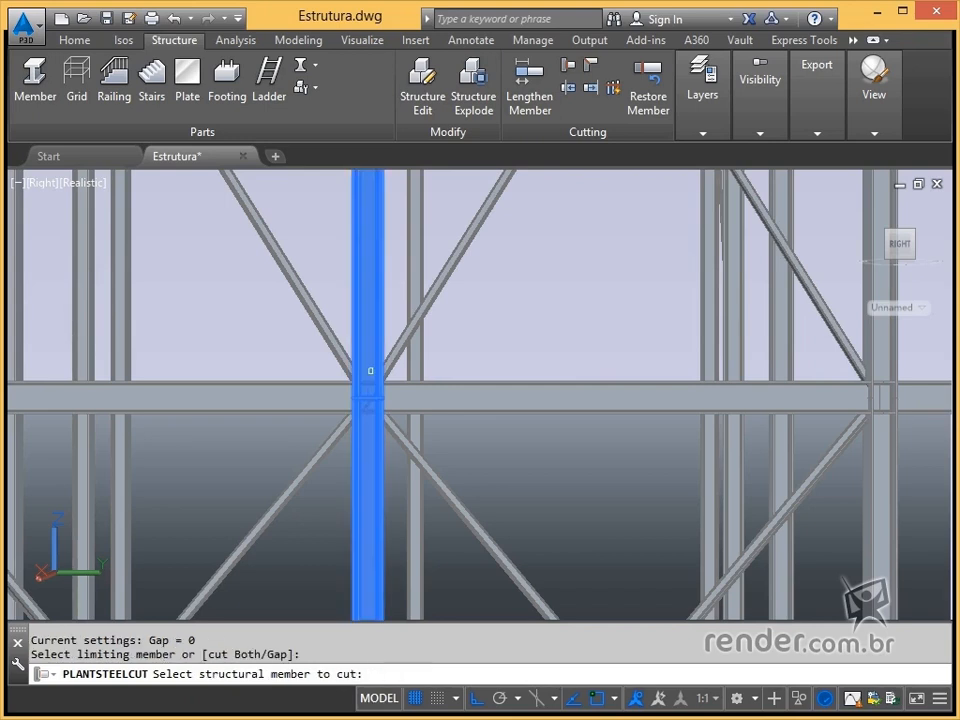
left_click(383, 356)
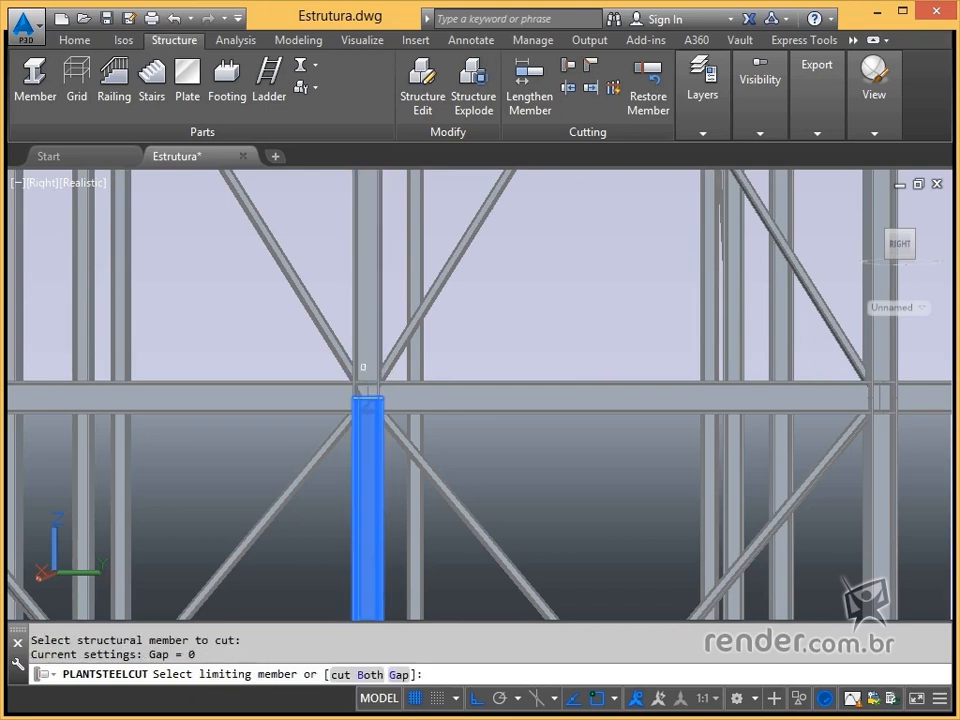
left_click(363, 367)
left_click(349, 366)
left_click(357, 404)
left_click(350, 421)
key("Escape")
Step: At the floor-beam joint of the origin-end corner column, cut the upper and lower braces at the column, with gap 0
scroll(359, 412, "up", 3)
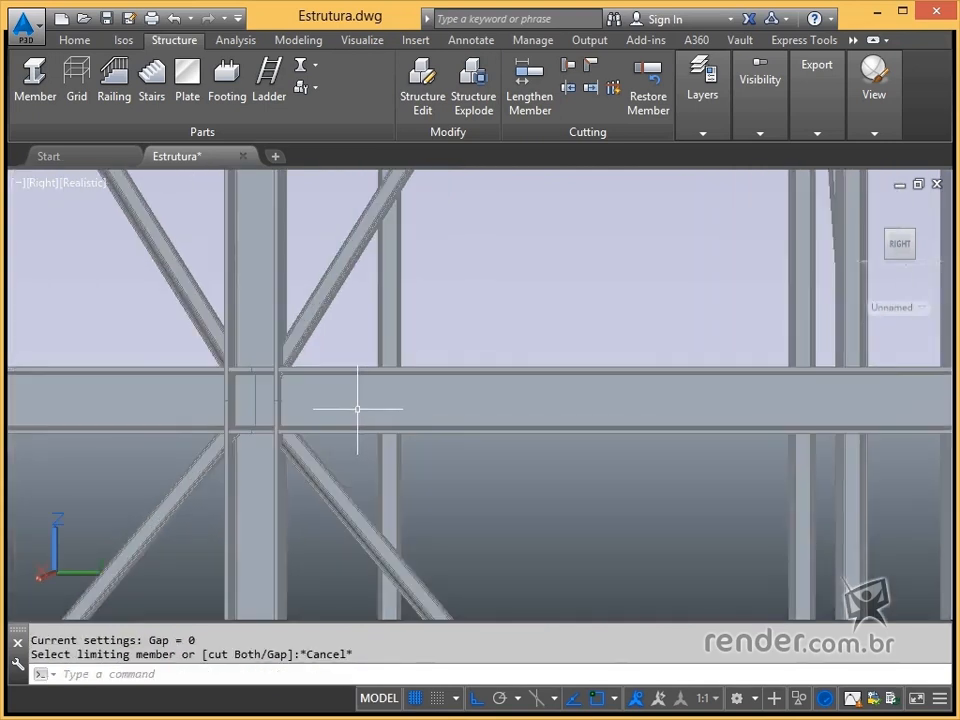
middle_click_drag(280, 430, 800, 378)
key("Escape")
scroll(392, 368, "down", 3)
scroll(320, 358, "up", 5)
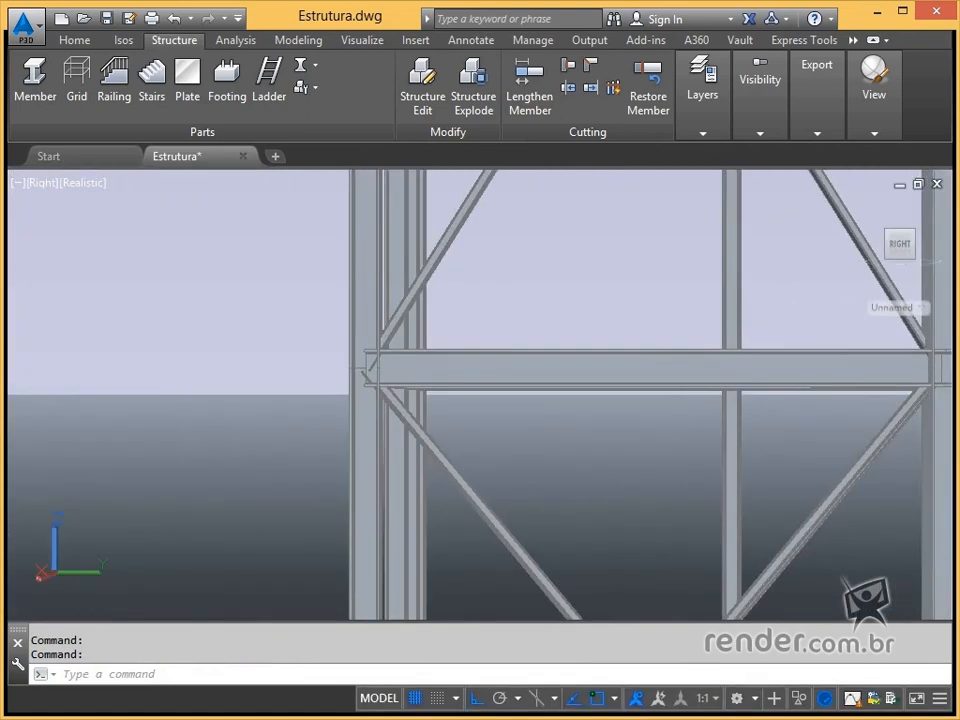
middle_click_drag(376, 362, 642, 371)
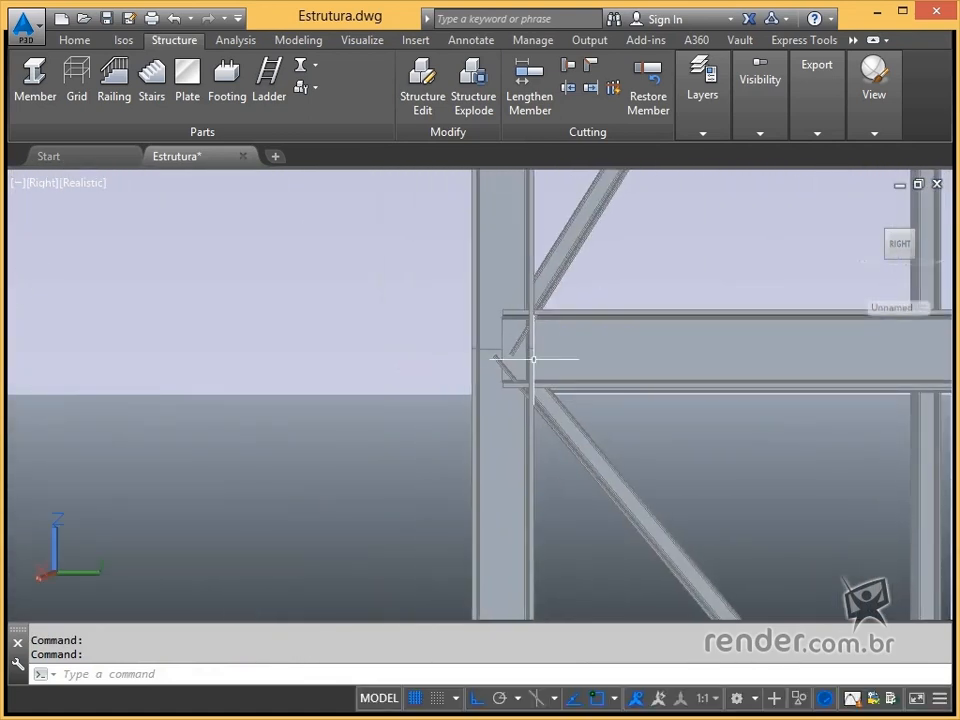
left_click(568, 67)
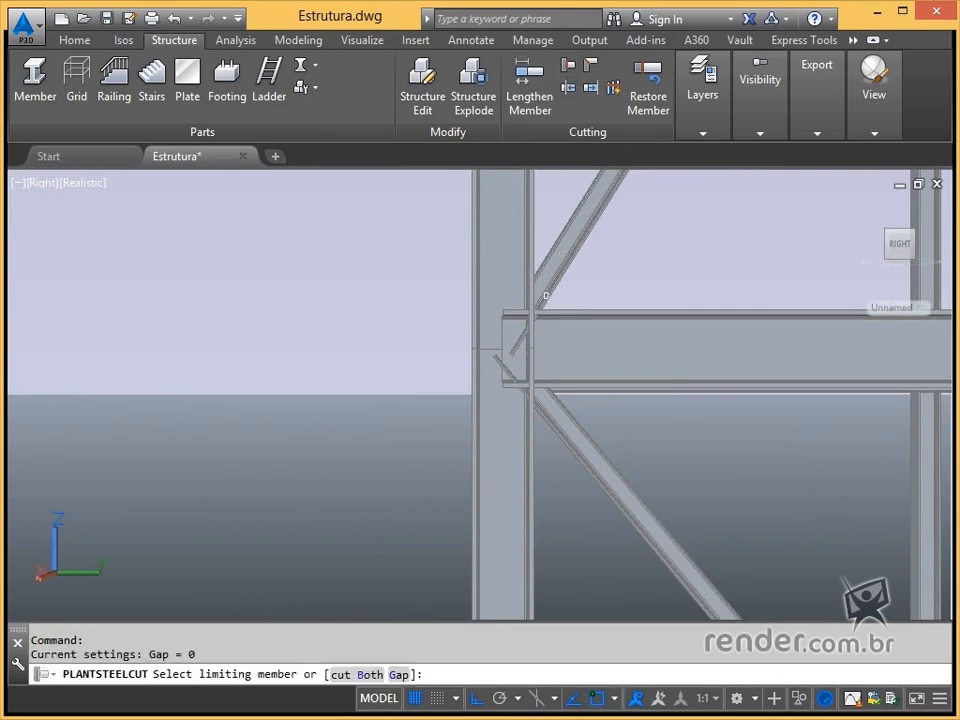
left_click(508, 282)
left_click(548, 277)
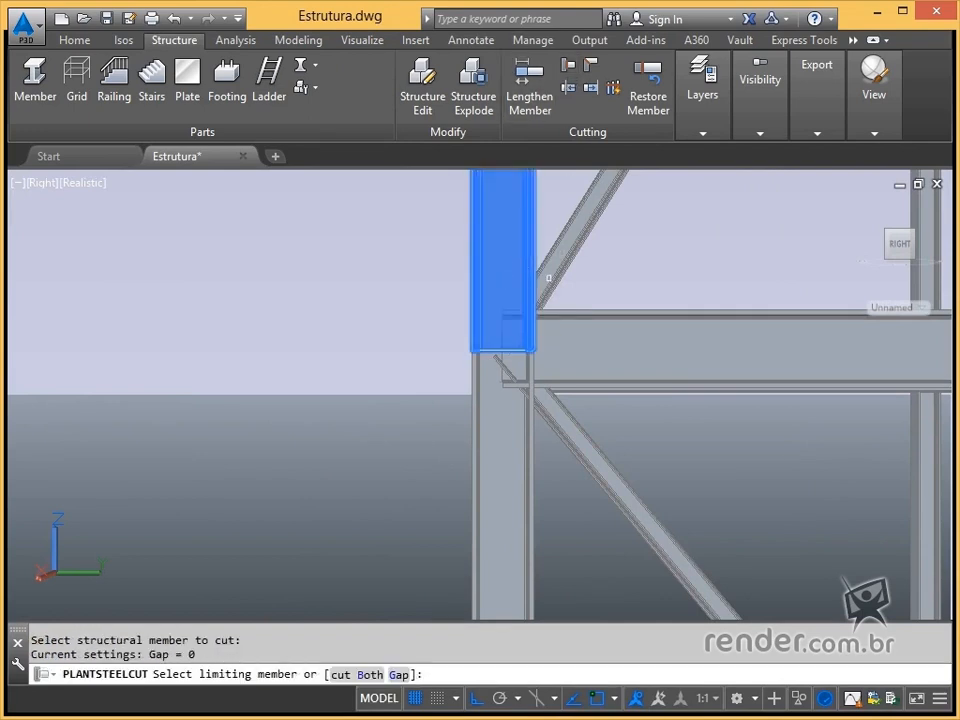
left_click(508, 380)
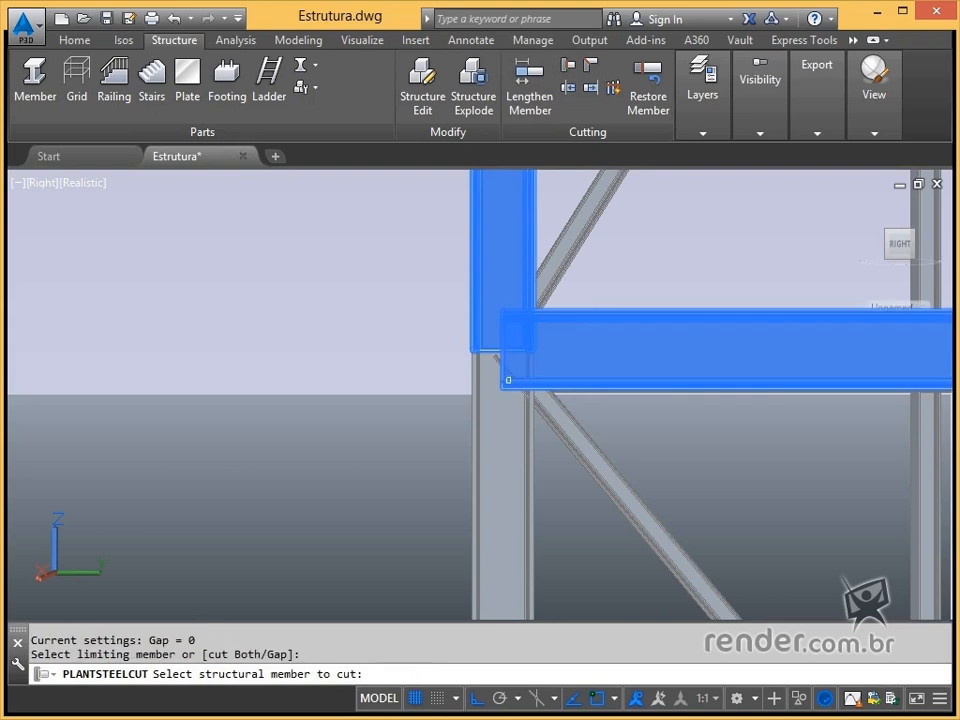
left_click(547, 410)
left_click(503, 413)
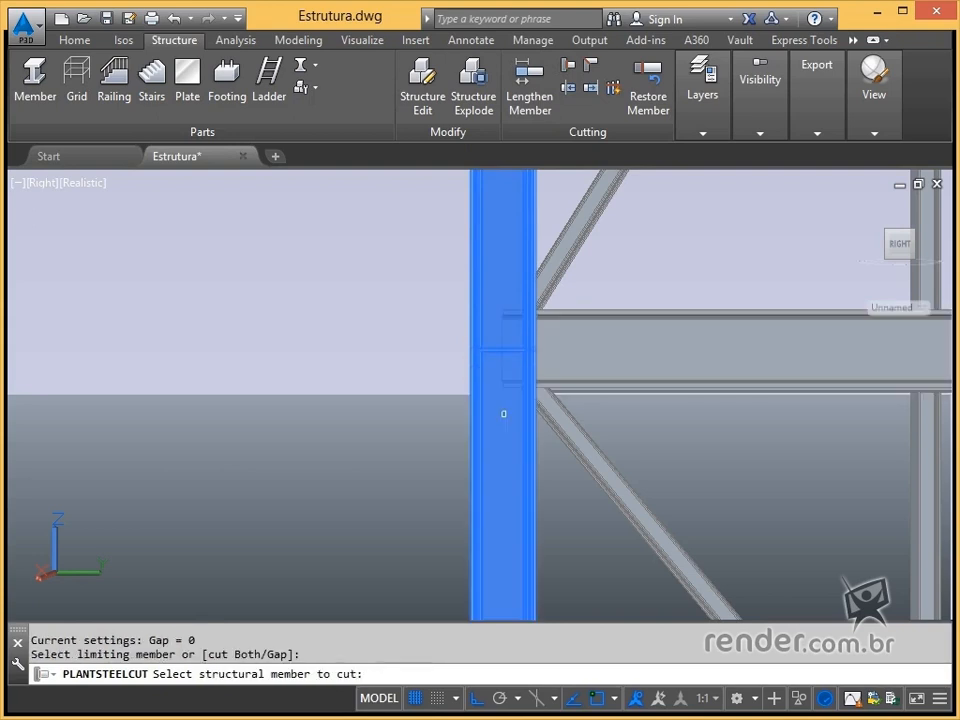
left_click(545, 335)
key("Escape")
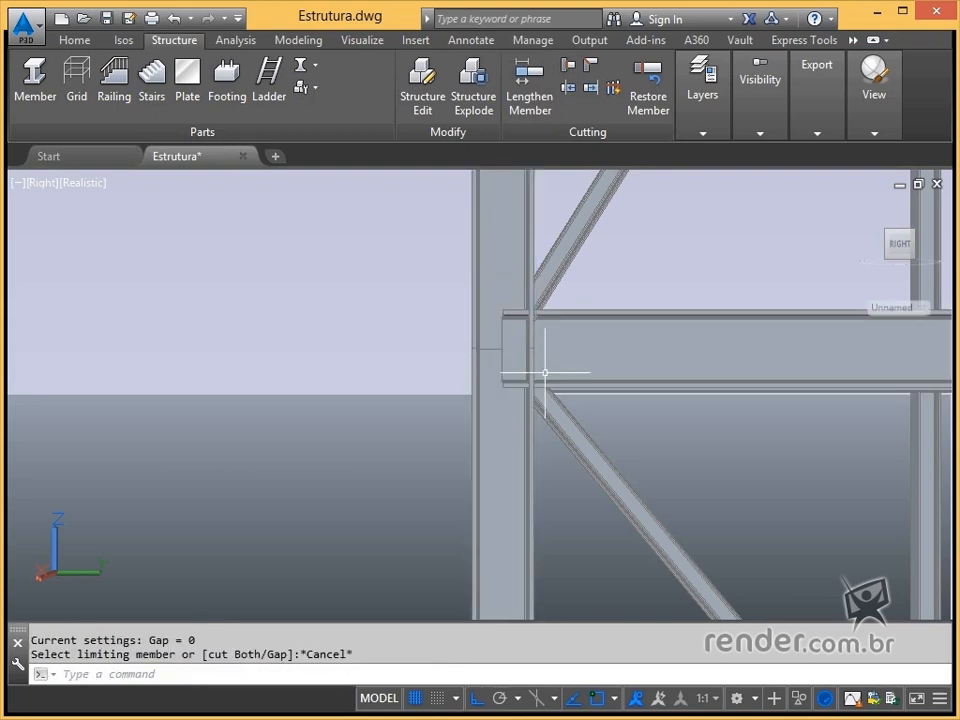
key("Return")
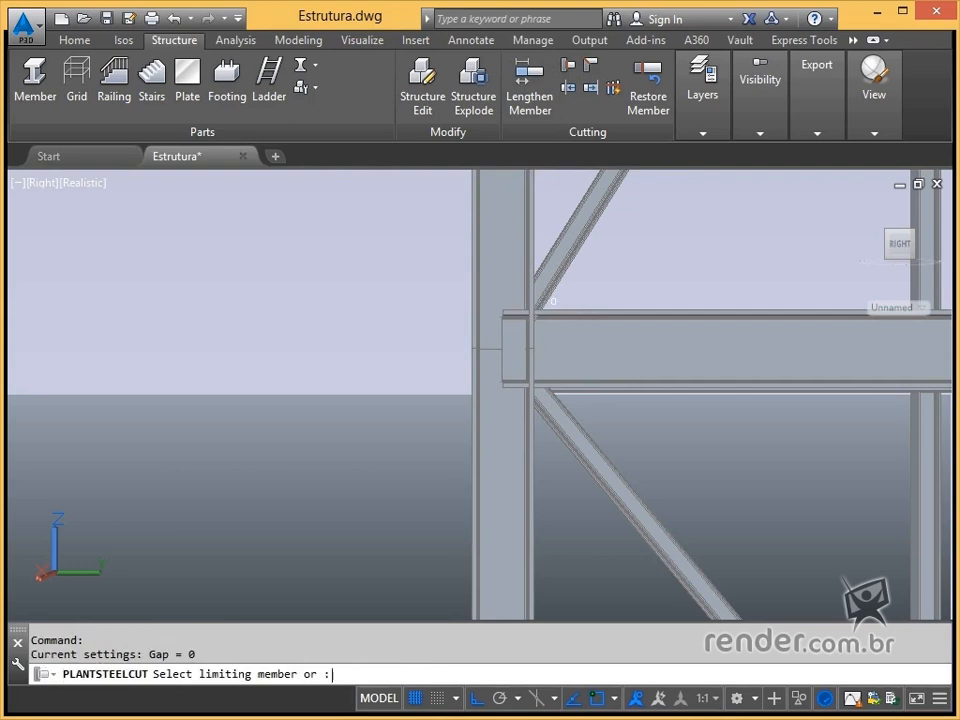
left_click(545, 340)
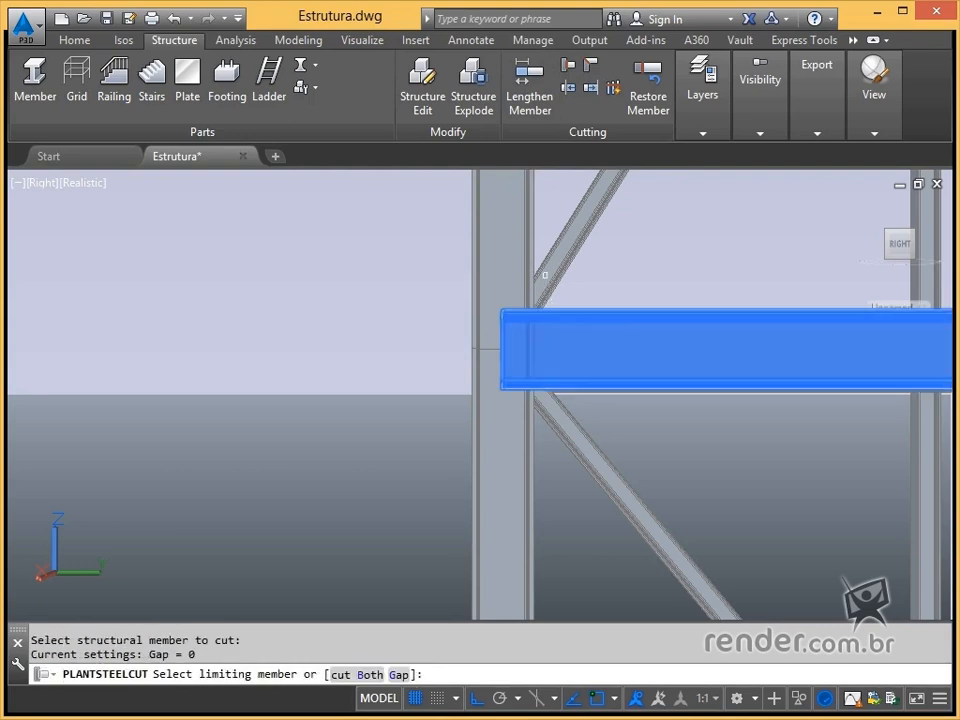
key("Escape")
Step: Cut the protruding end of the floor beam at the origin-end corner column, with gap 0
scroll(510, 300, "up", 3)
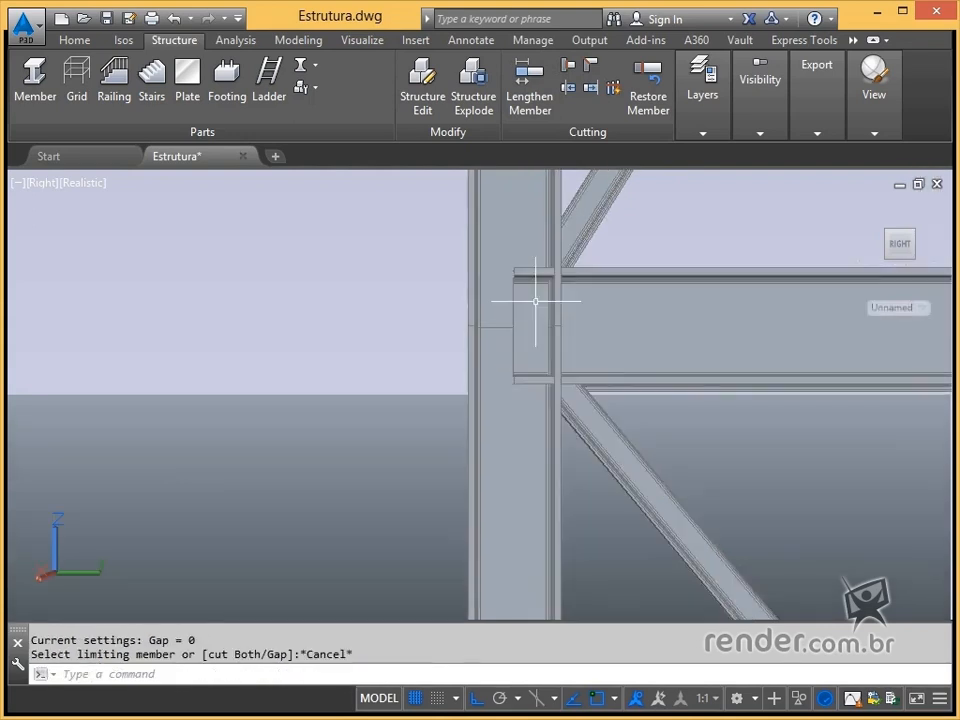
middle_click_drag(576, 315, 537, 349)
key("Return")
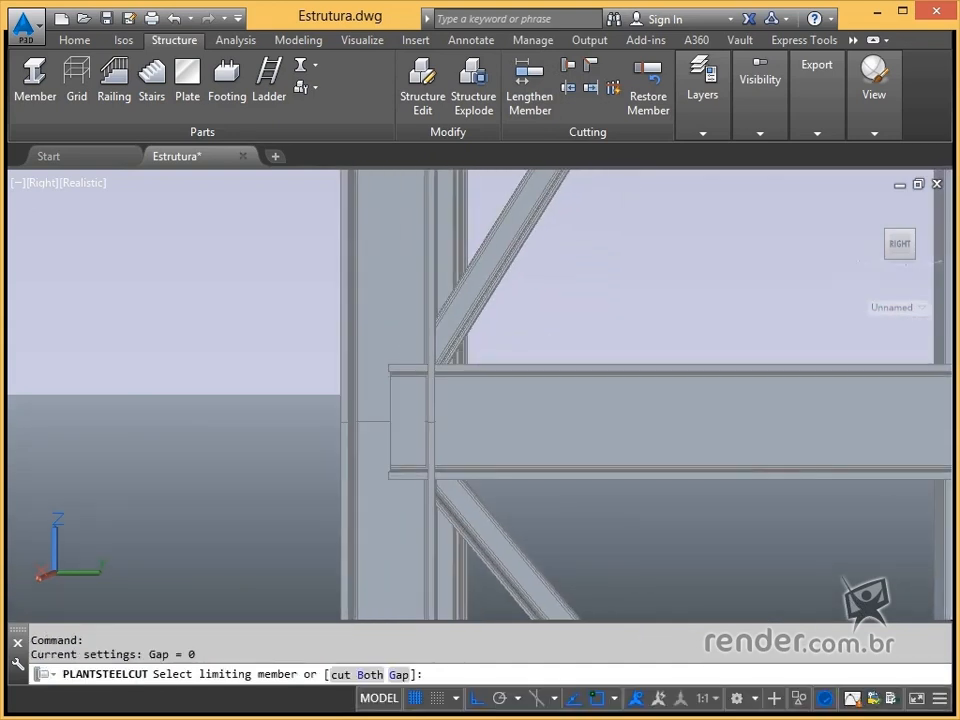
left_click(375, 352)
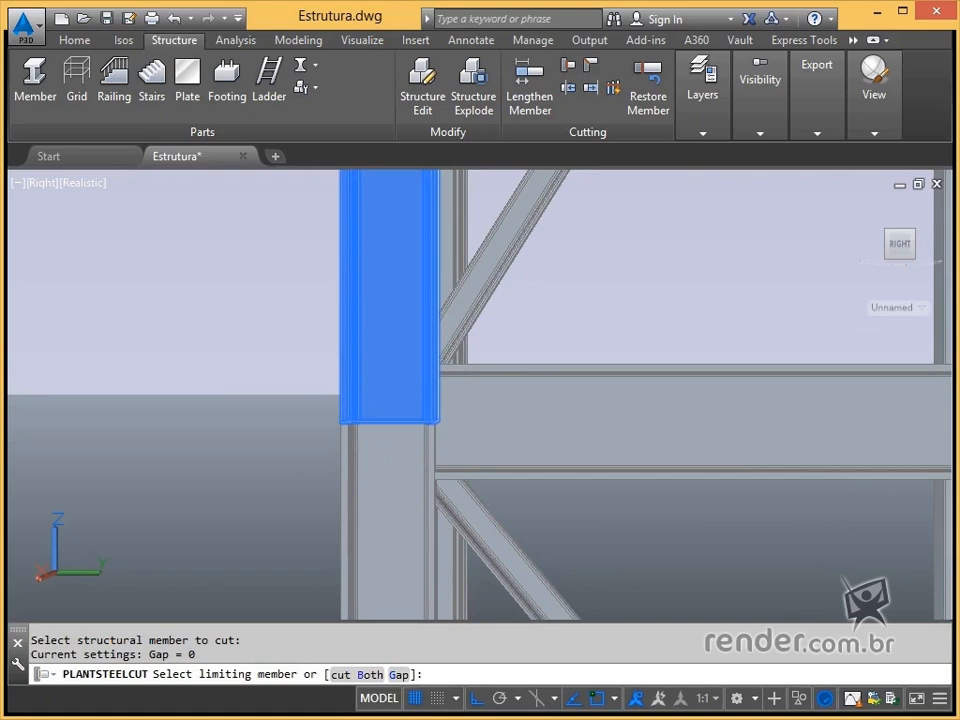
key("Escape")
Step: Examine the roof-level and lower-level beam and column joints from the southwest isometric side
middle_click_drag(456, 343, 480, 338)
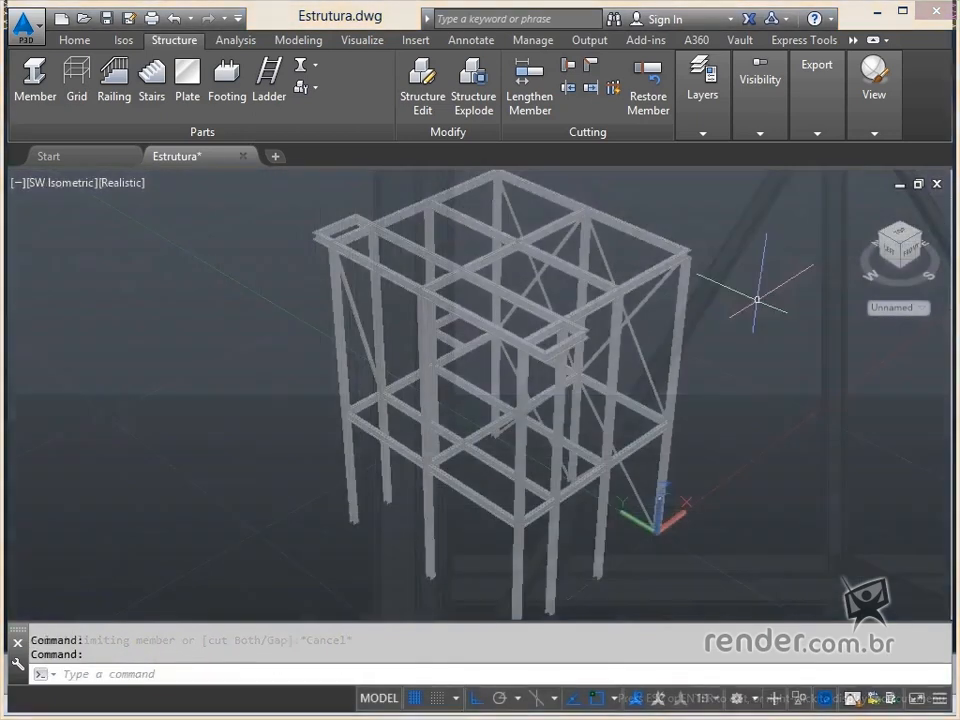
scroll(754, 298, "up", 3)
scroll(568, 306, "up", 2)
middle_click_drag(568, 306, 722, 471)
scroll(470, 345, "up", 3)
middle_click_drag(441, 313, 346, 270)
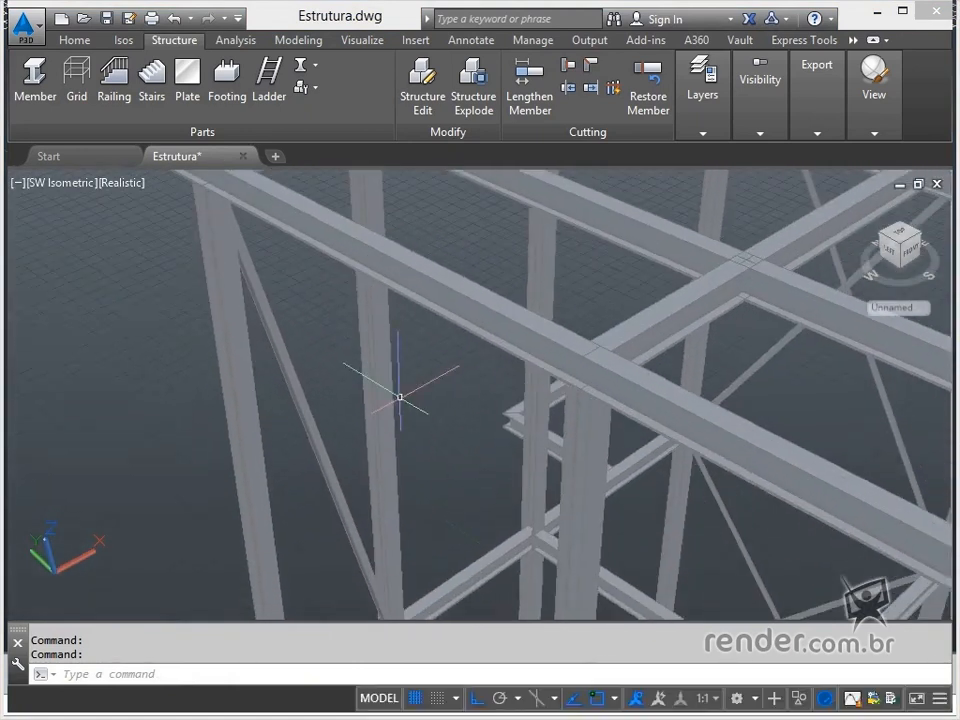
scroll(483, 443, "down", 1)
middle_click_drag(531, 508, 540, 278)
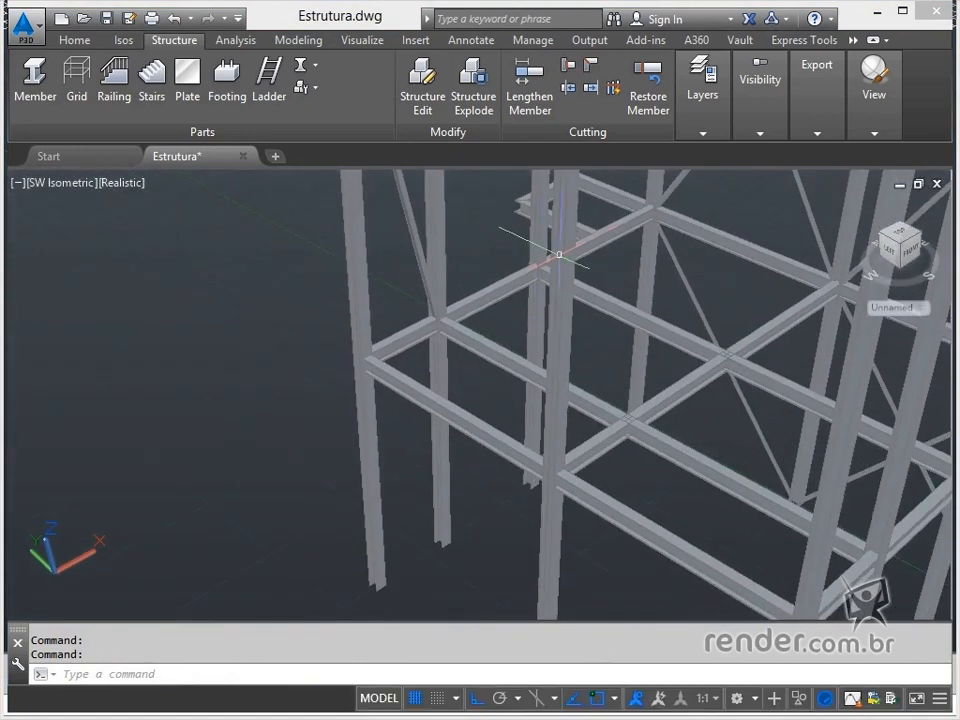
middle_click_drag(744, 396, 578, 326)
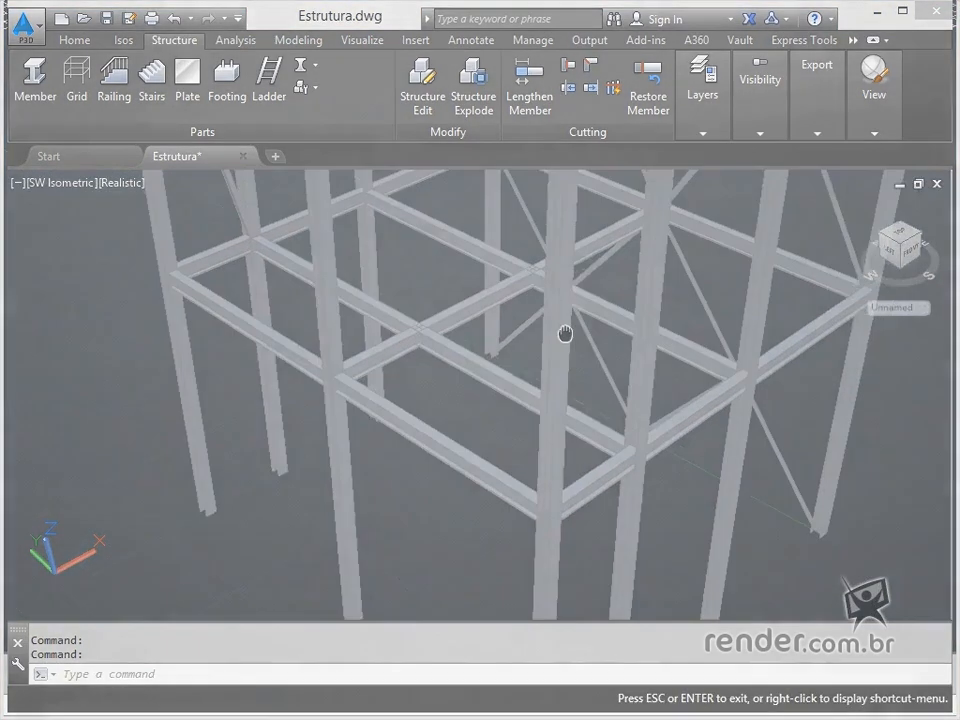